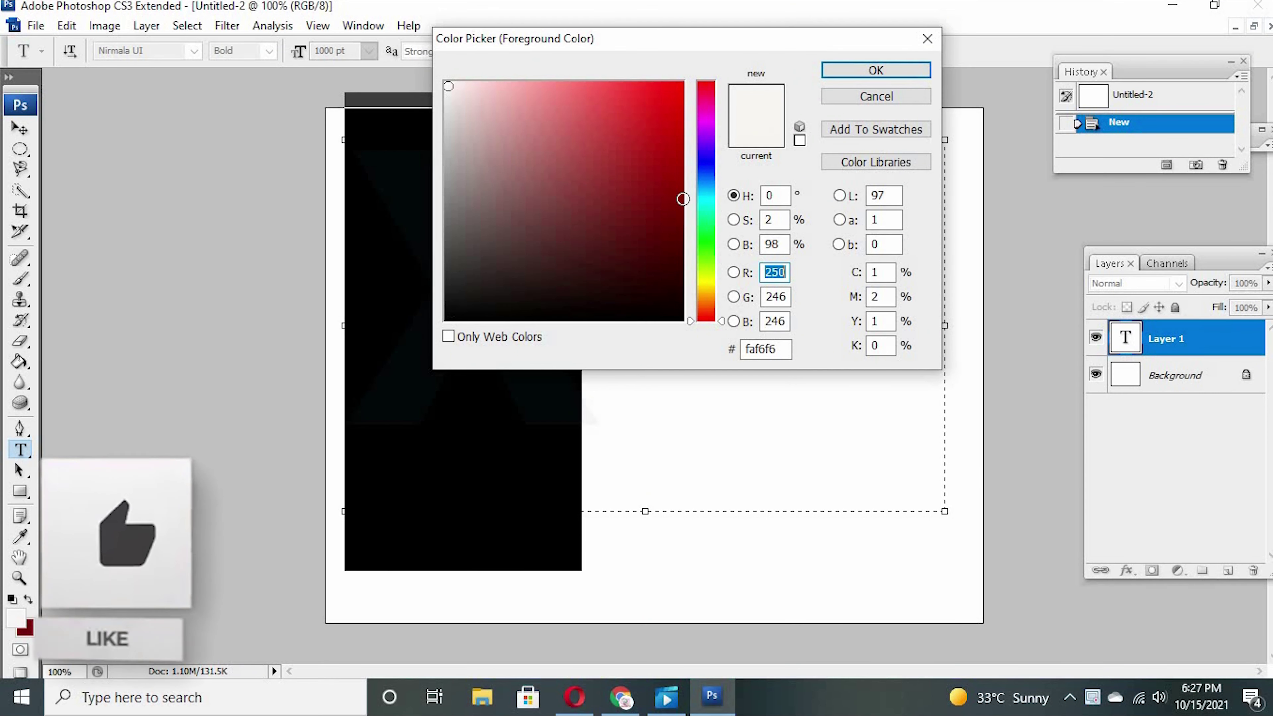
# - Enlarge the black X to the maximum 1296 pt size and commit the text layer
pyautogui.click(901, 70)
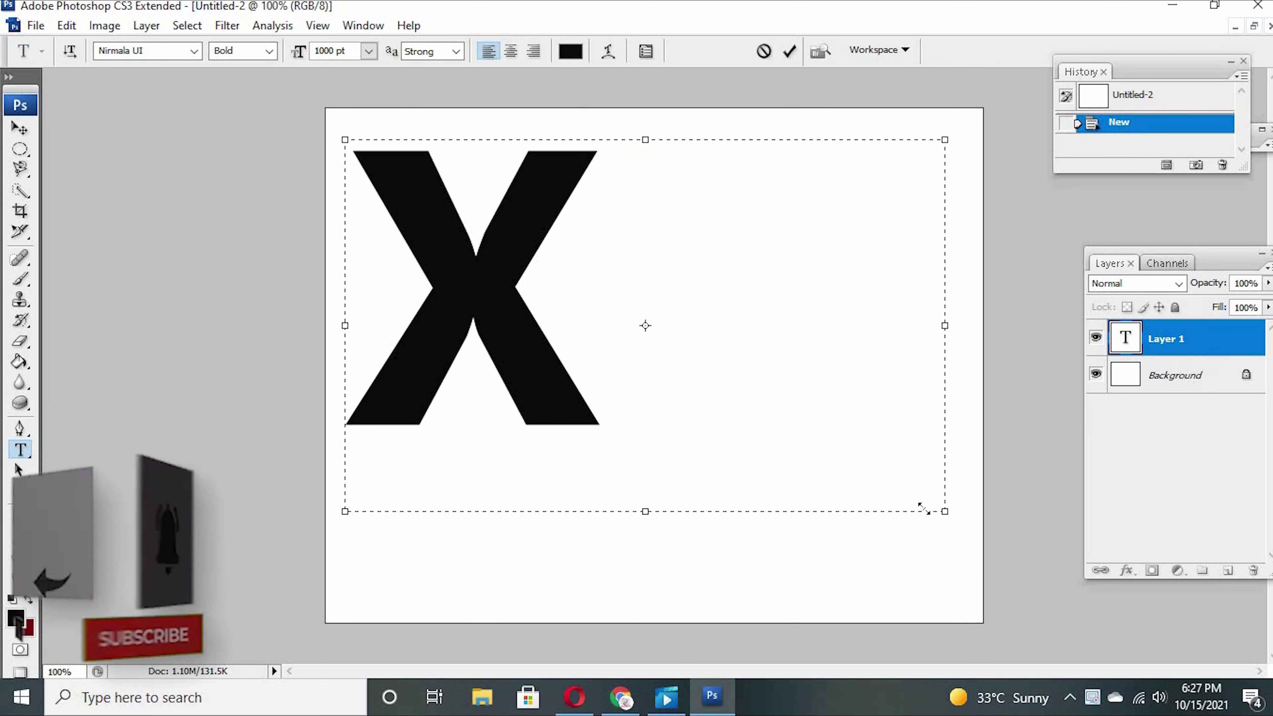
pyautogui.moveTo(943, 508); pyautogui.dragTo(647, 489)
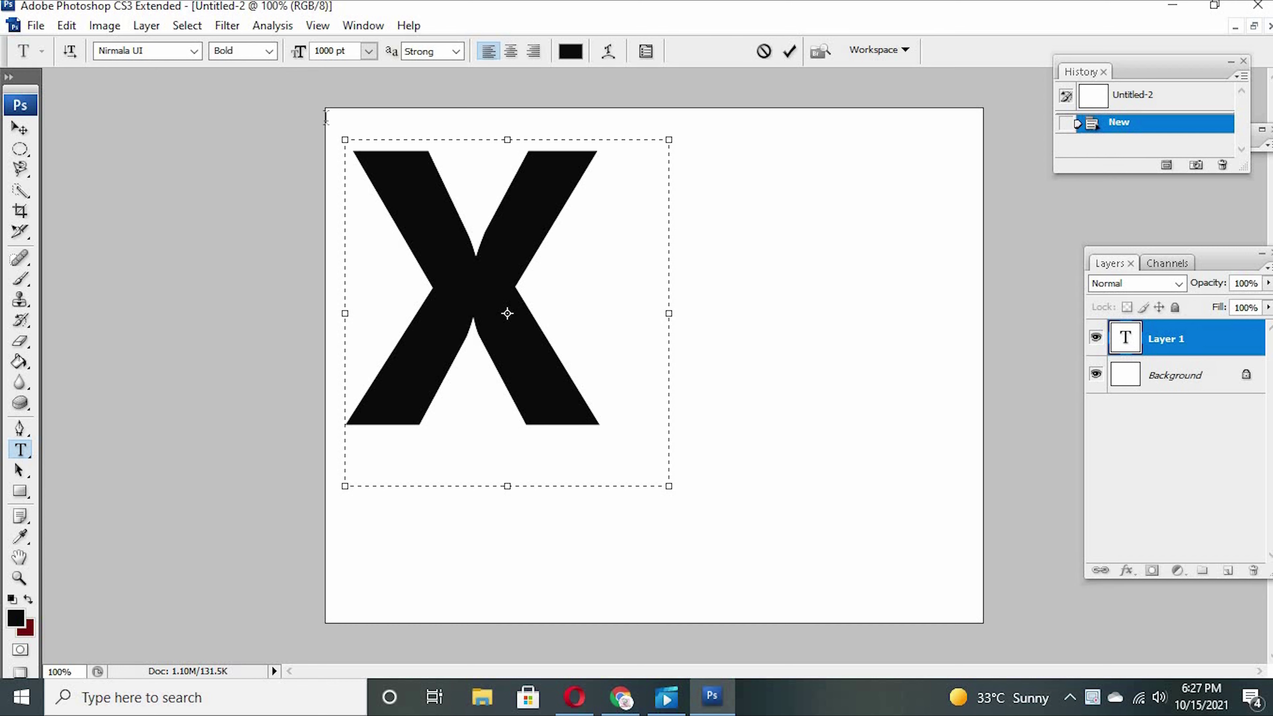
pyautogui.doubleClick(403, 193)
pyautogui.write('2000')
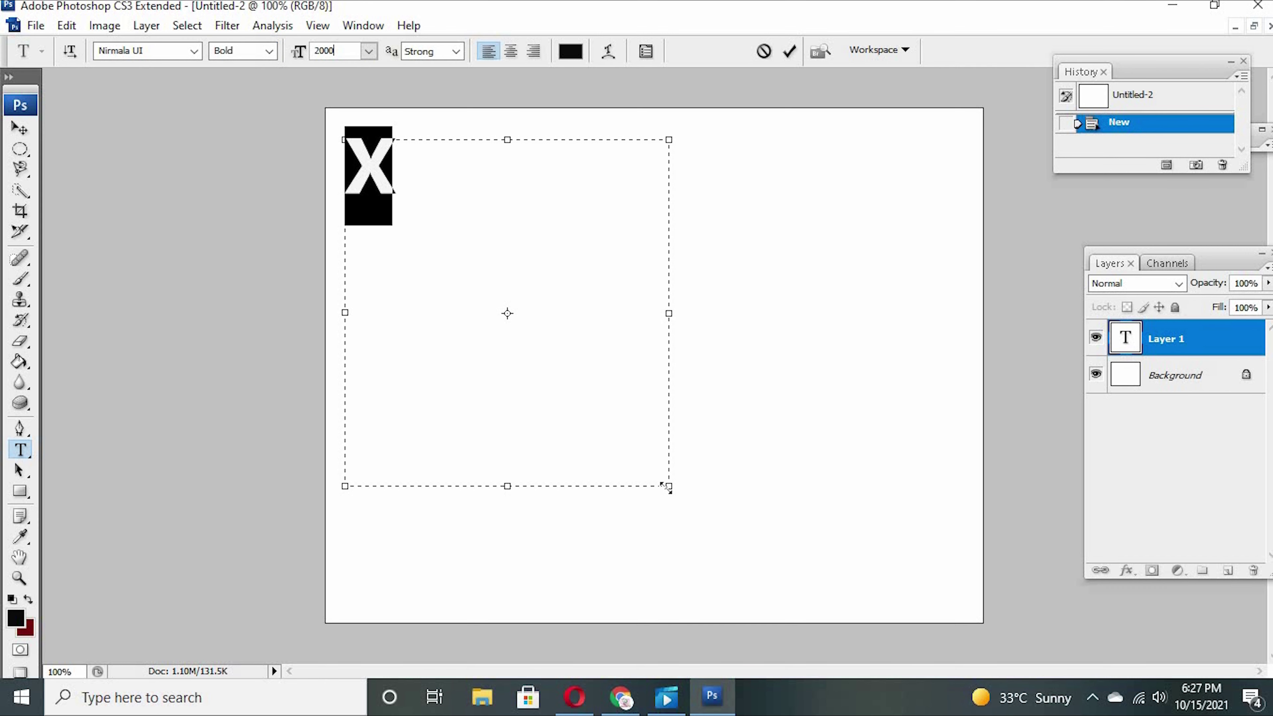
pyautogui.press('Return')
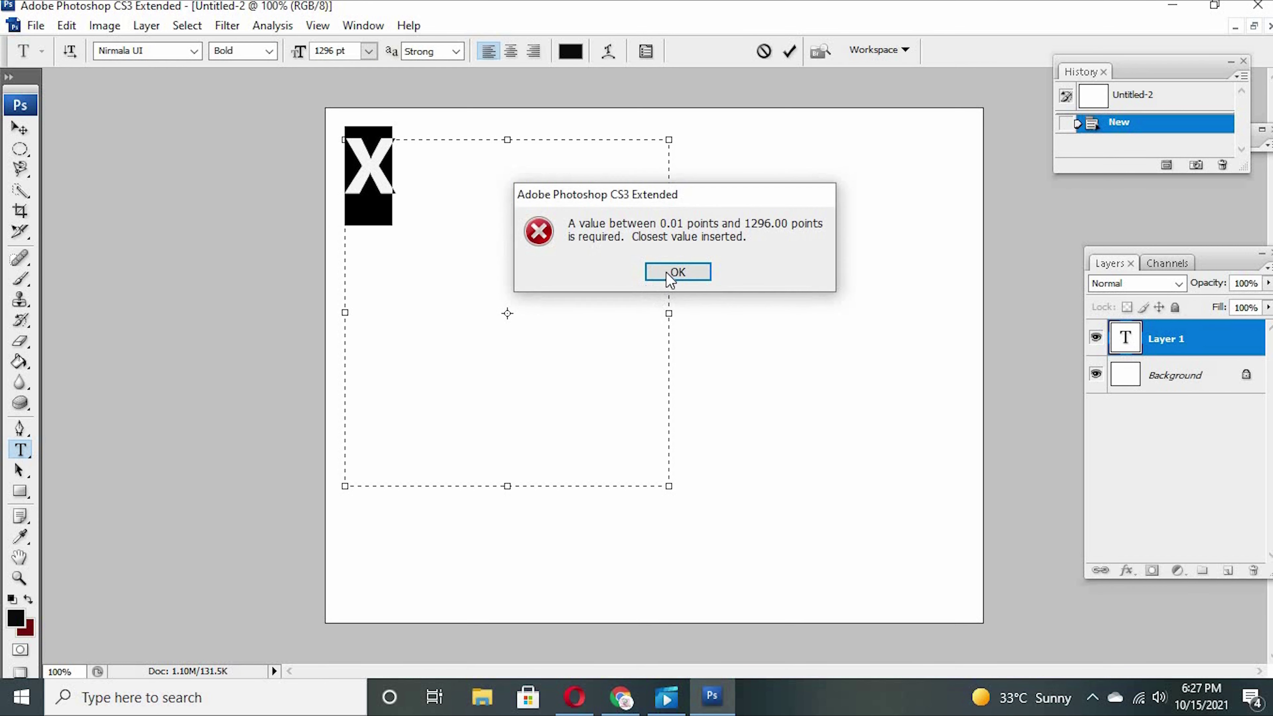
pyautogui.click(674, 273)
pyautogui.moveTo(669, 486); pyautogui.dragTo(929, 568)
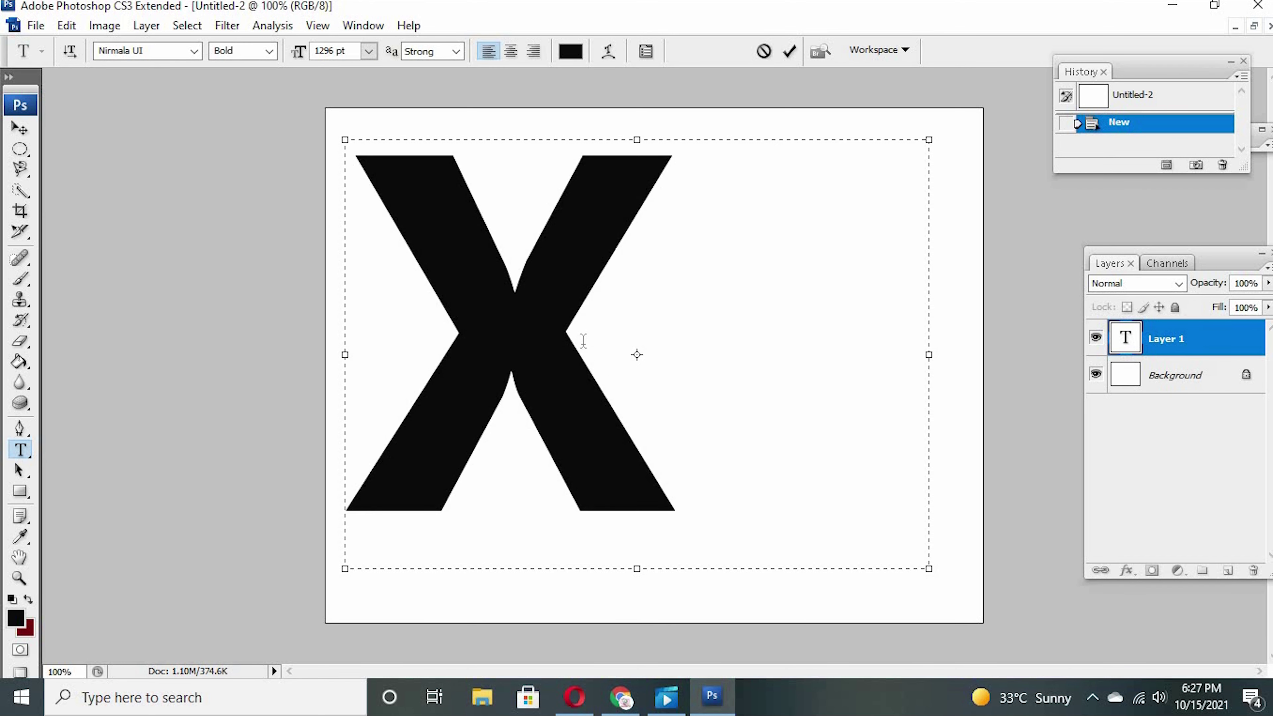
pyautogui.click(20, 130)
# - Stretch the X horizontally to 157.3% width, apply the transform, and shift it right
pyautogui.moveTo(634, 293); pyautogui.dragTo(693, 304)
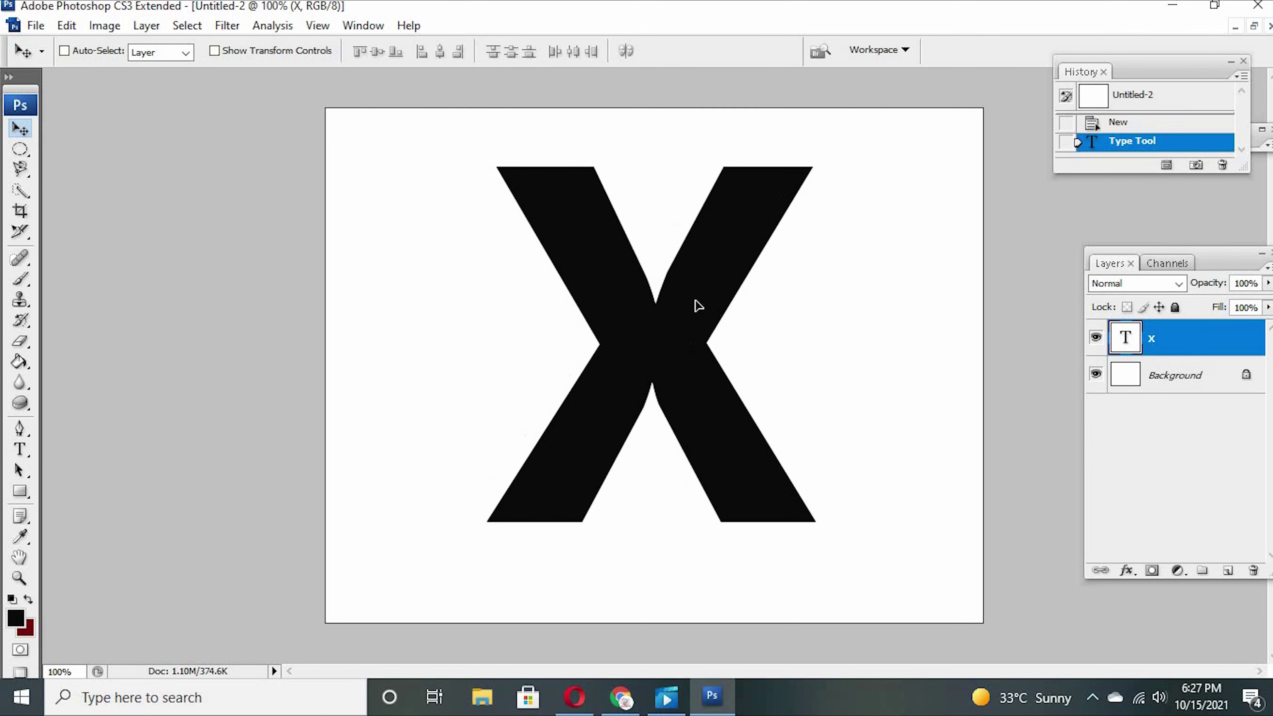
pyautogui.hotkey('ctrl', 't')
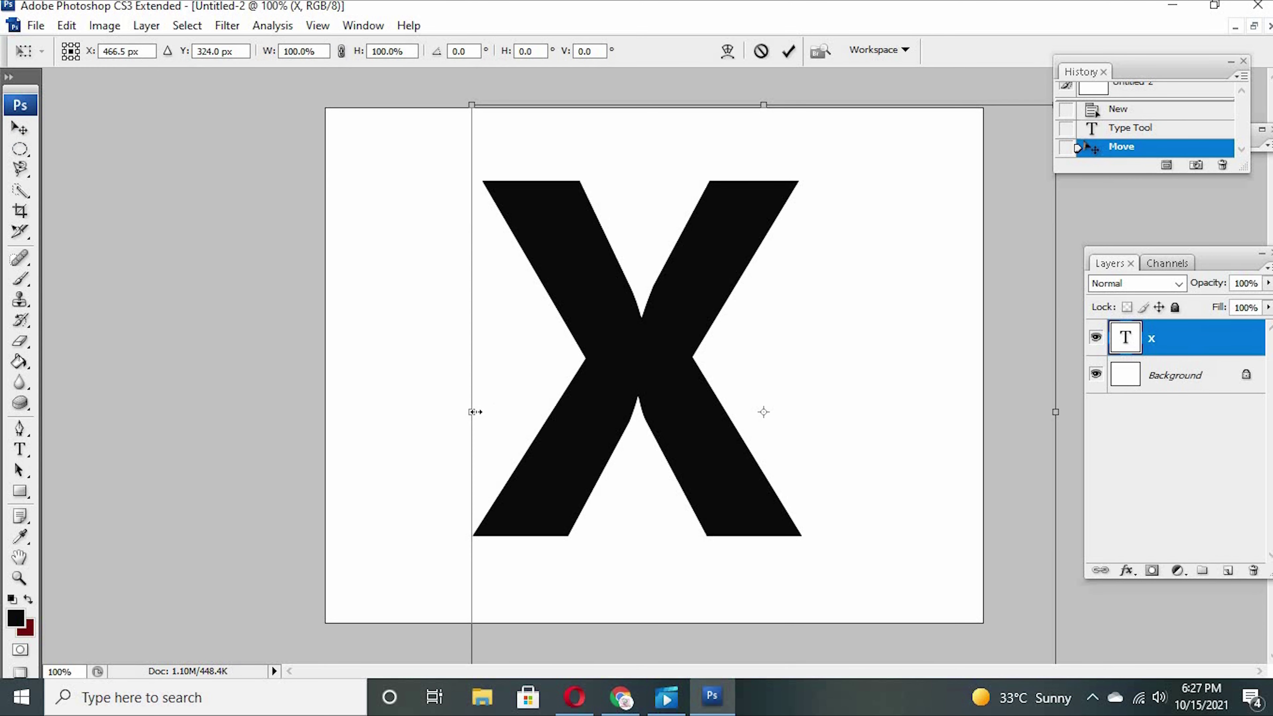
pyautogui.moveTo(472, 412); pyautogui.dragTo(718, 273)
pyautogui.moveTo(687, 344); pyautogui.dragTo(685, 344)
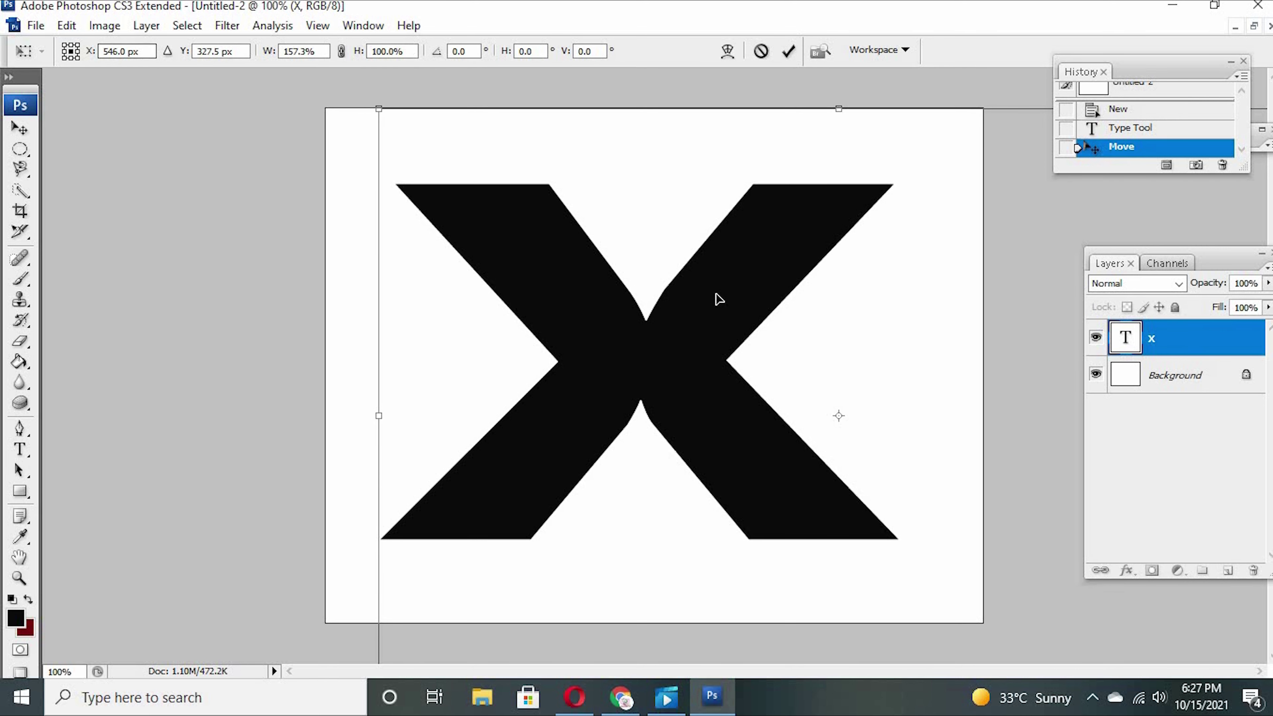
pyautogui.click(20, 129)
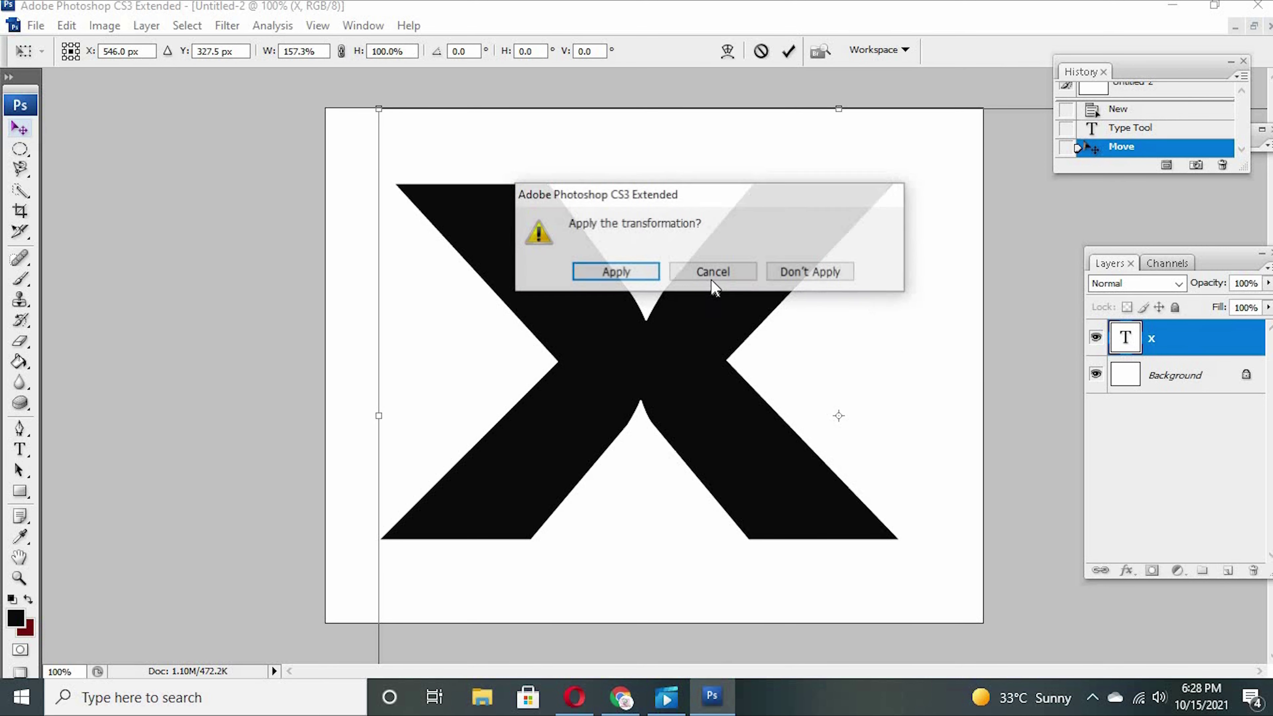
pyautogui.click(611, 271)
pyautogui.moveTo(852, 362); pyautogui.dragTo(924, 362)
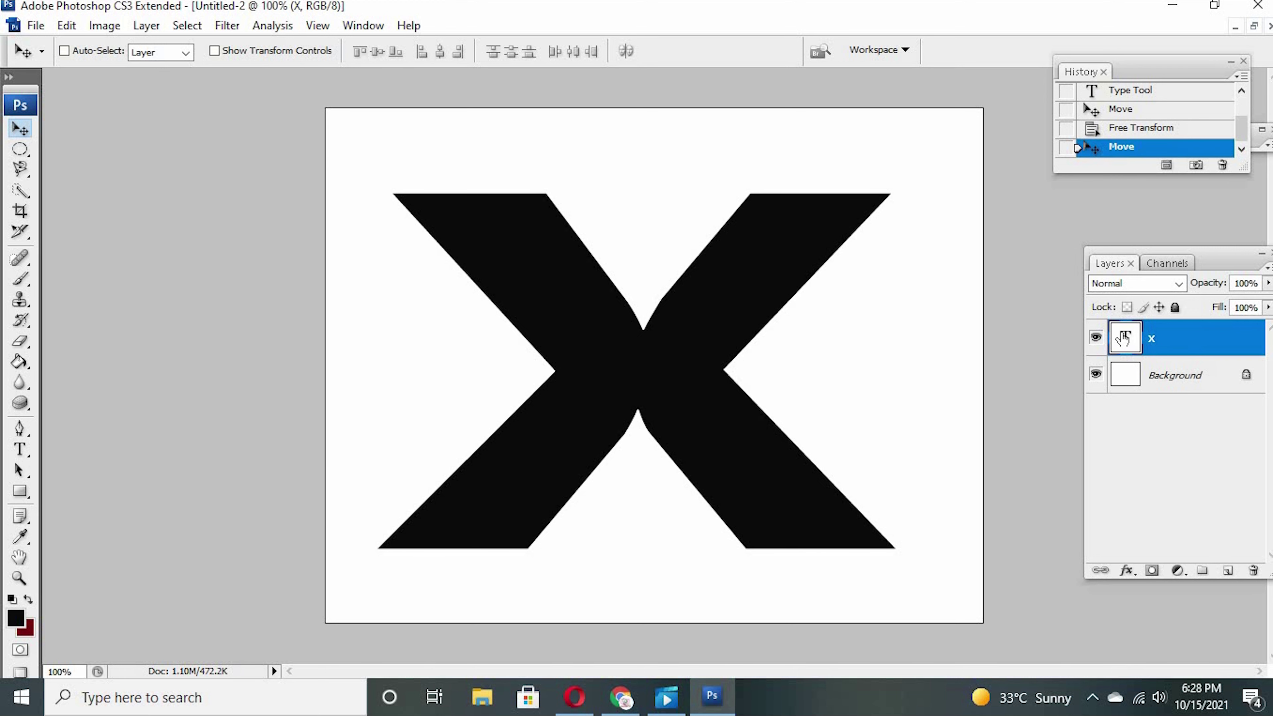
pyautogui.doubleClick(1125, 337)
# - Change the X's font to Impact and commit the text edit
pyautogui.click(193, 50)
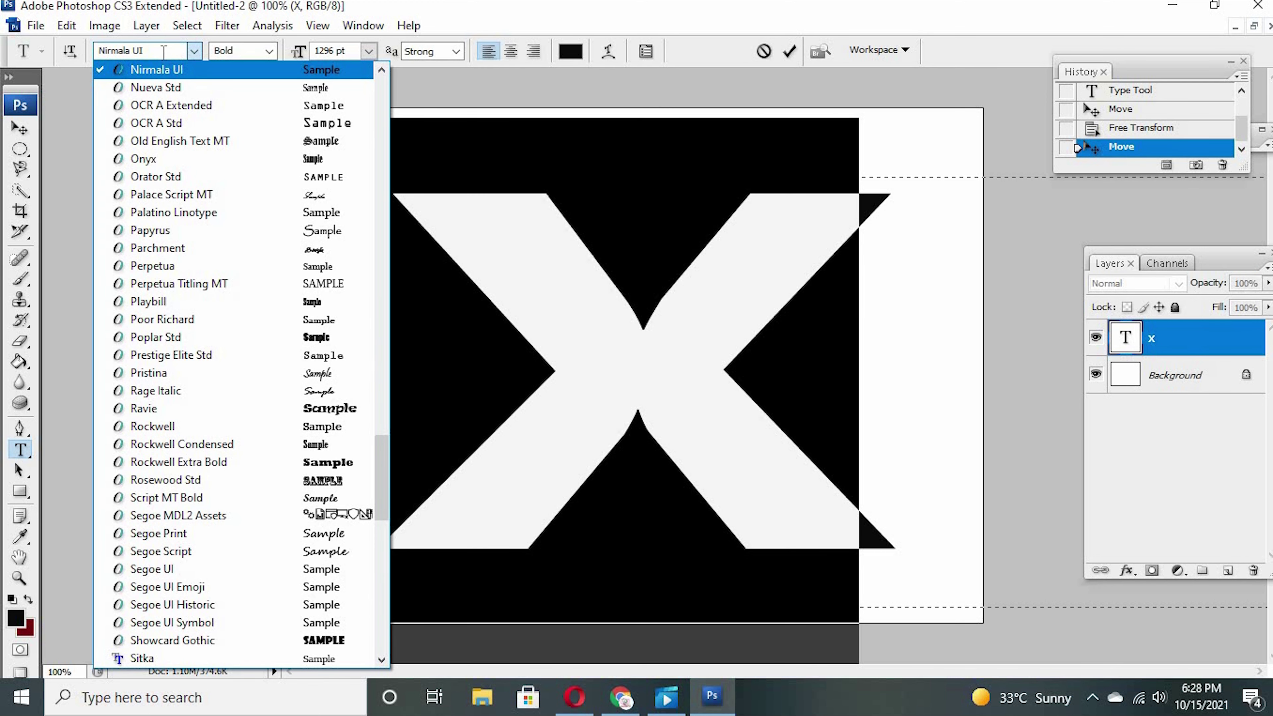
pyautogui.click(163, 50)
pyautogui.write('Impact')
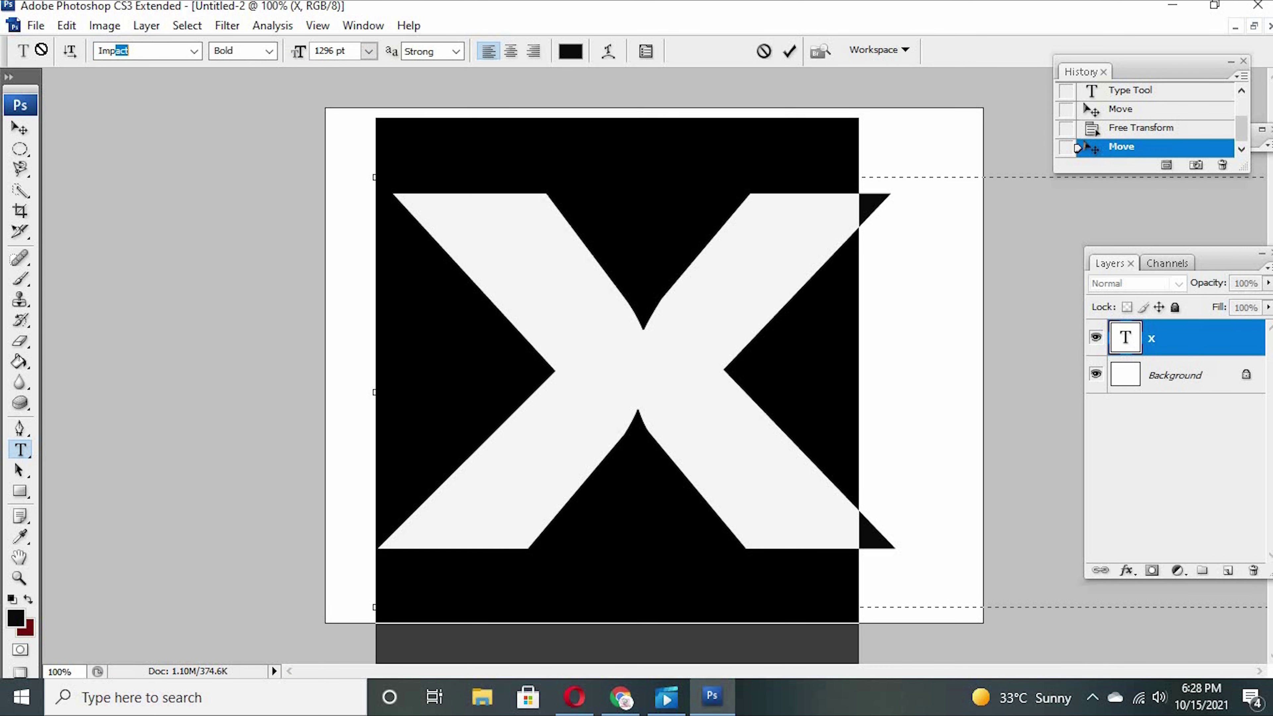
pyautogui.press('Return')
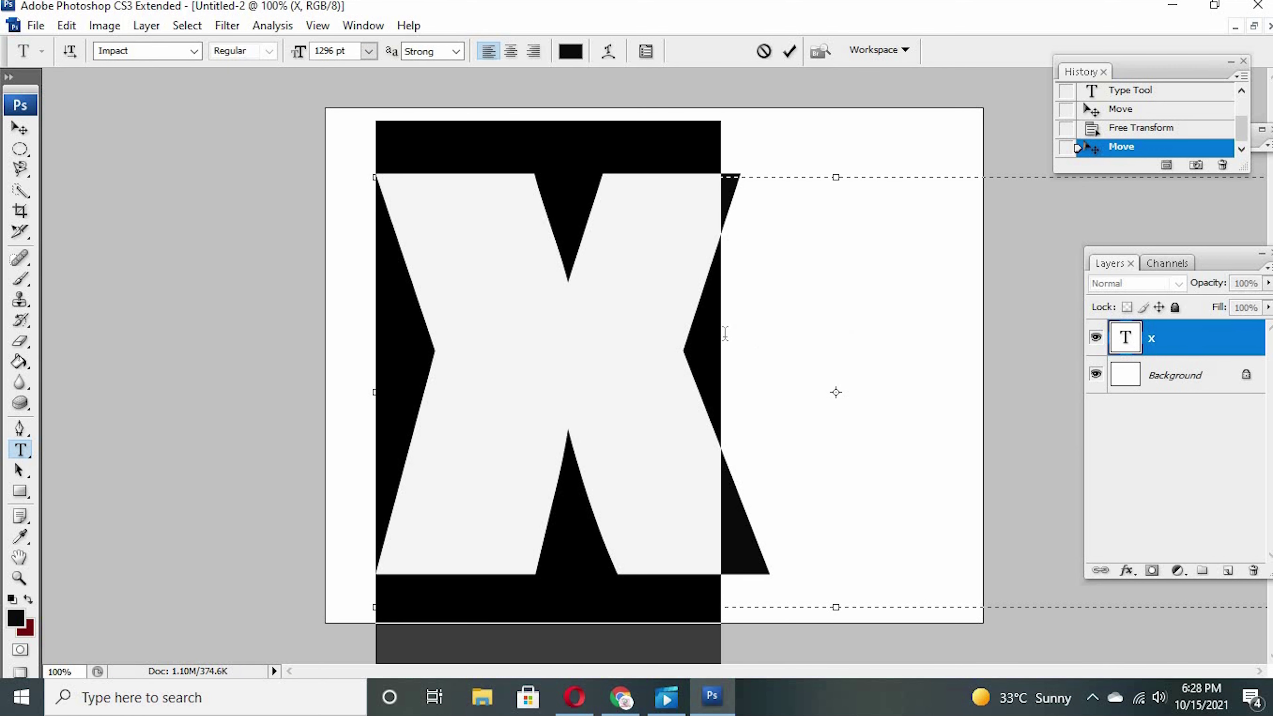
pyautogui.click(374, 392)
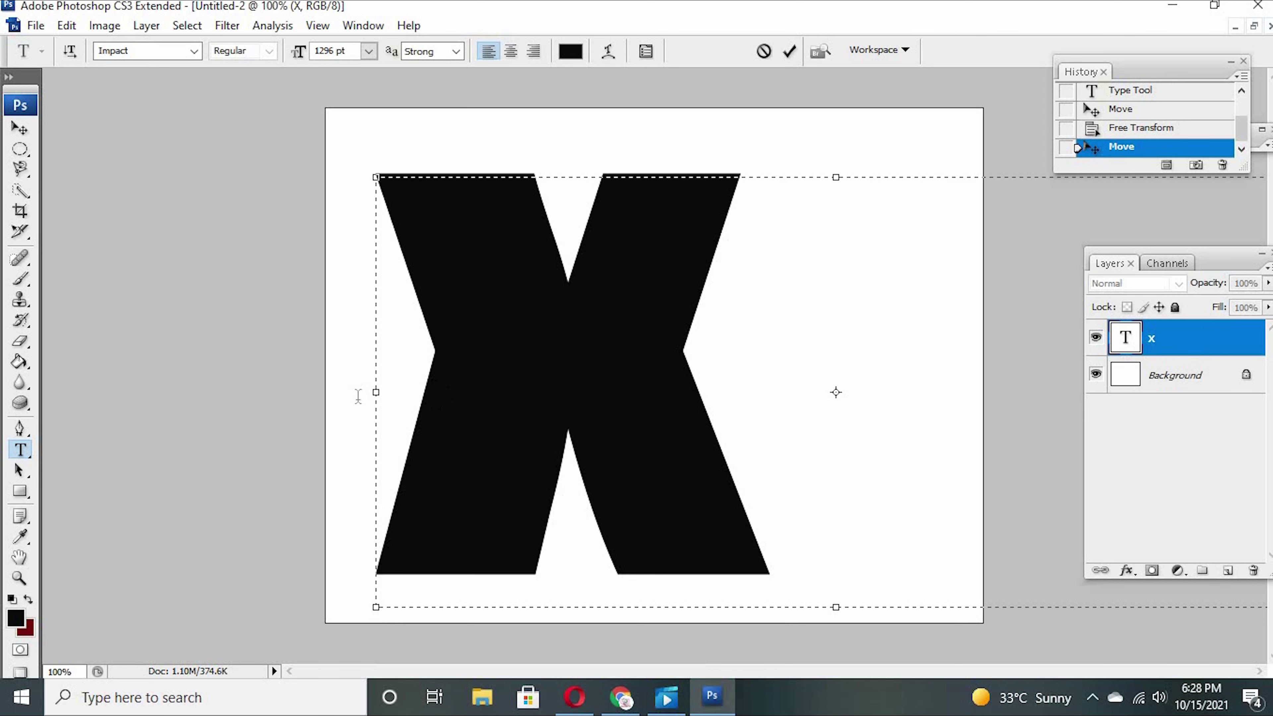
pyautogui.click(20, 128)
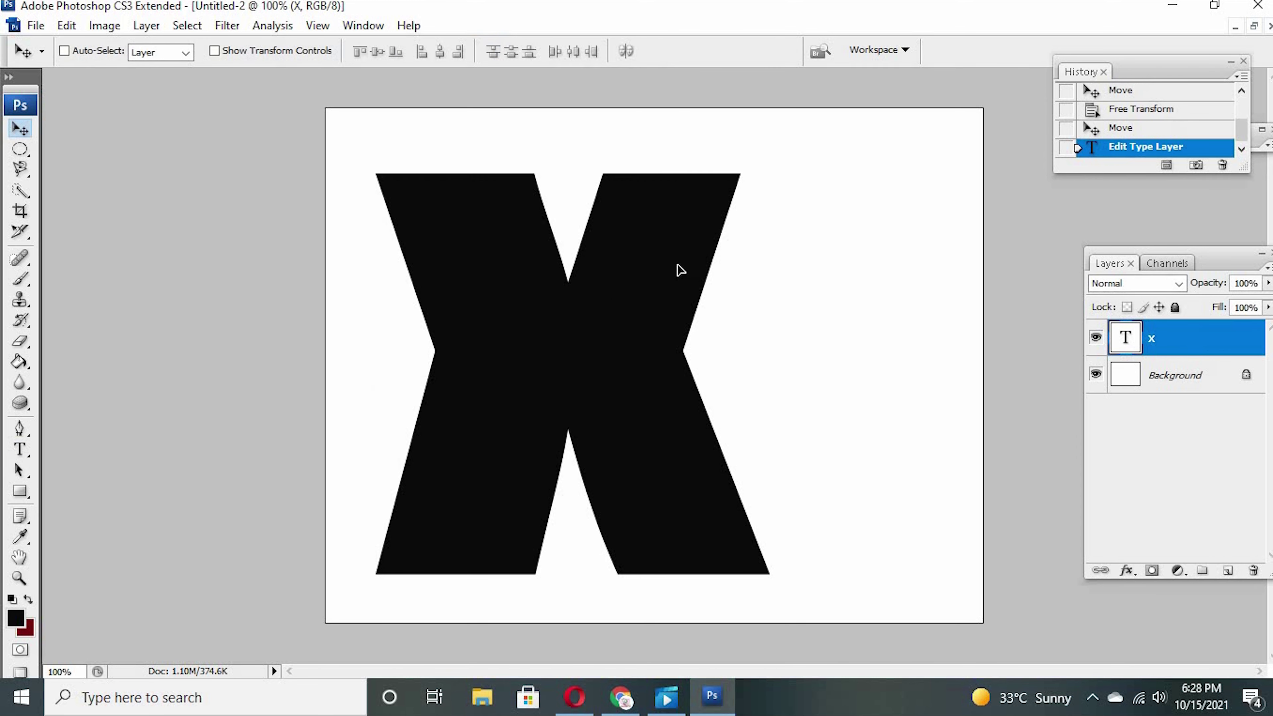
pyautogui.moveTo(679, 270); pyautogui.dragTo(776, 264)
# - Widen the Impact X to 151.2% width, apply it, and fine-tune its position
pyautogui.hotkey('ctrl', 't')
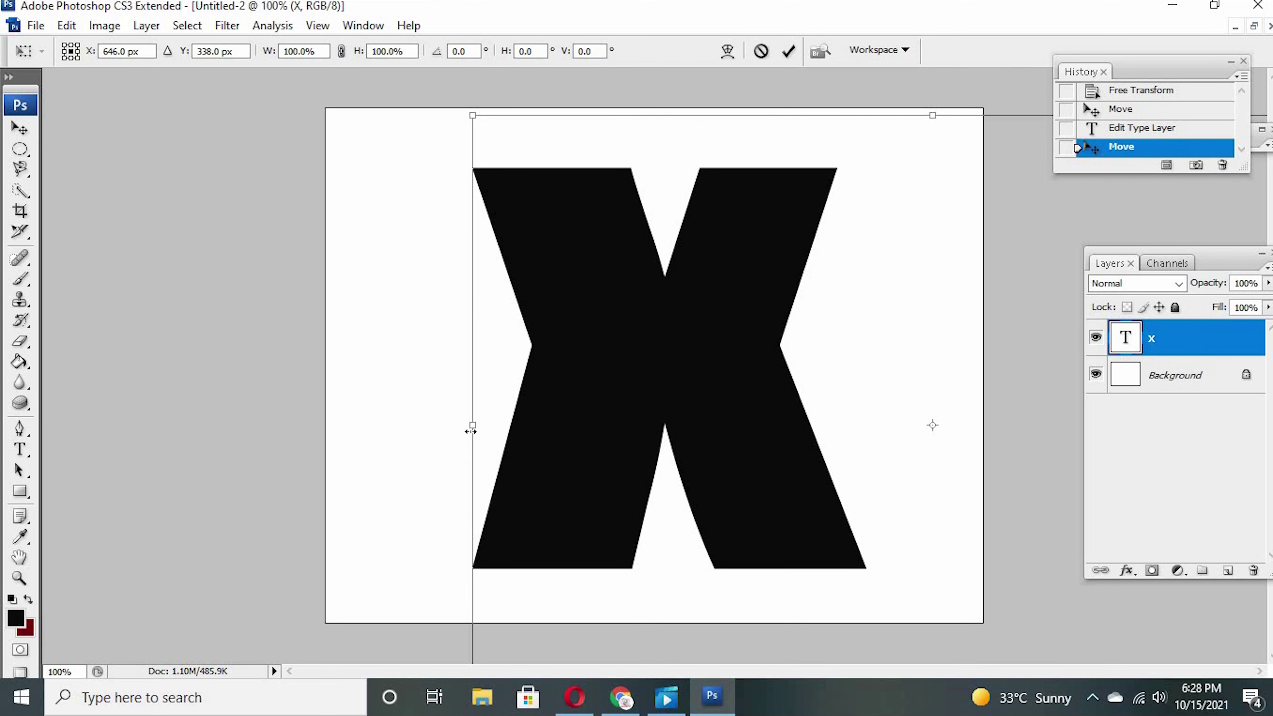
pyautogui.moveTo(470, 430); pyautogui.dragTo(235, 424)
pyautogui.moveTo(580, 383); pyautogui.dragTo(709, 377)
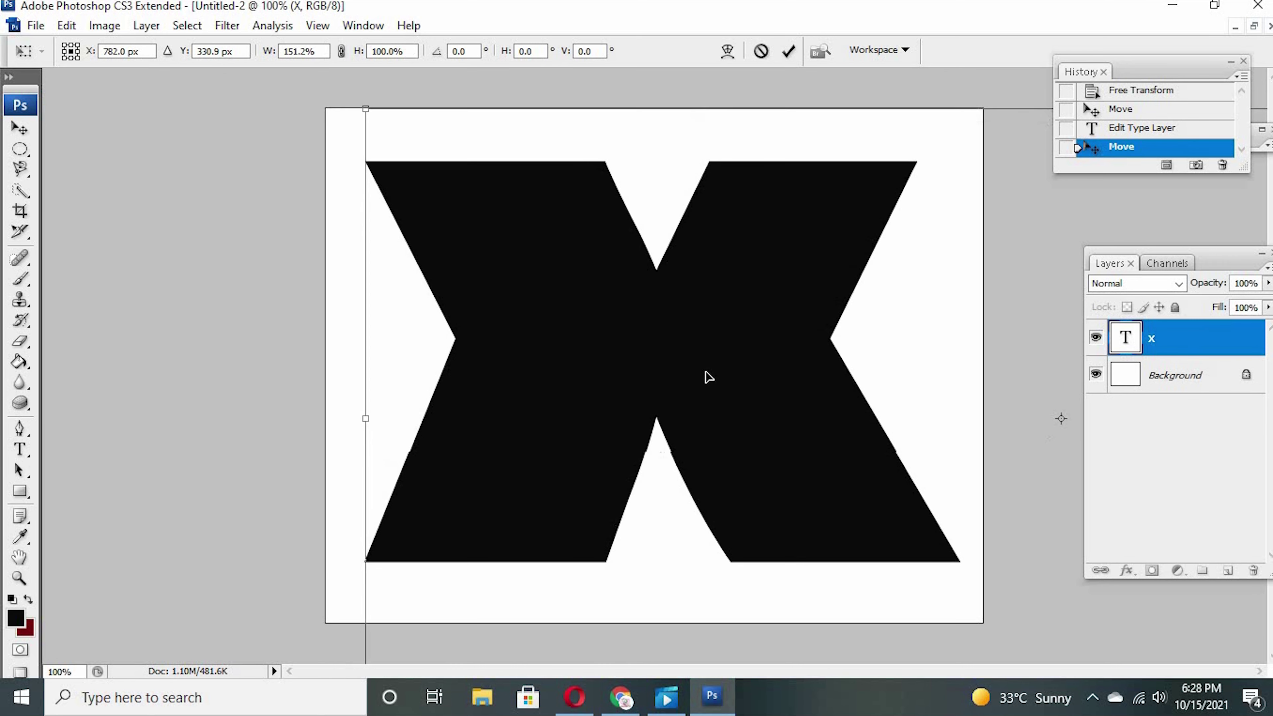
pyautogui.press('Right')
pyautogui.press('Right')
pyautogui.press('Right')
pyautogui.press('v')
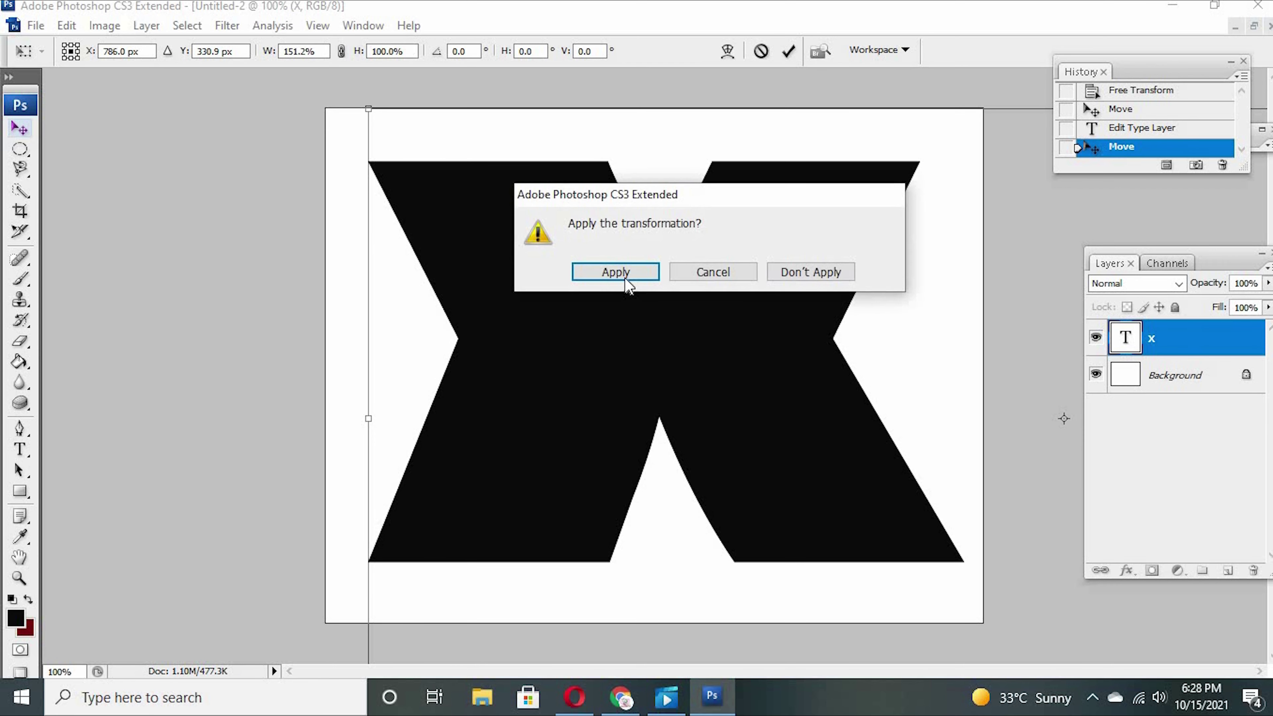
pyautogui.click(626, 275)
pyautogui.moveTo(672, 314); pyautogui.dragTo(668, 316)
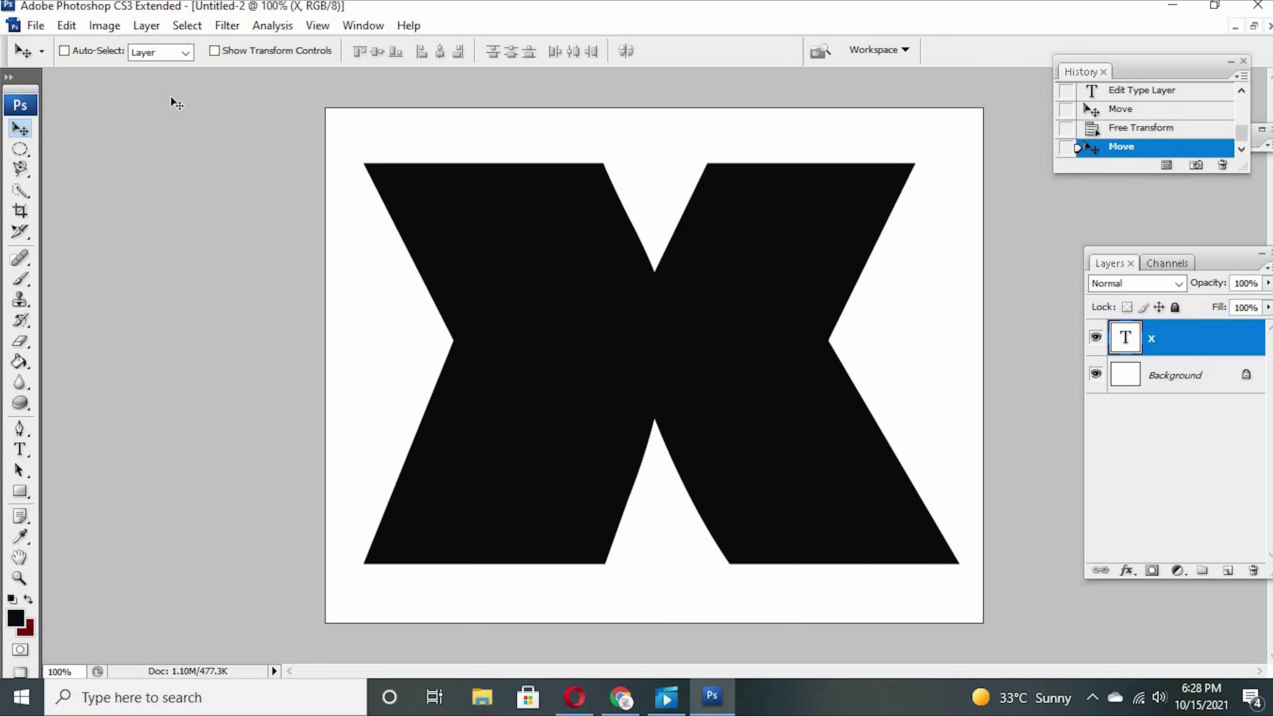
# - Place the Mohsin portrait photo from Downloads into the document
pyautogui.click(36, 25)
pyautogui.click(83, 339)
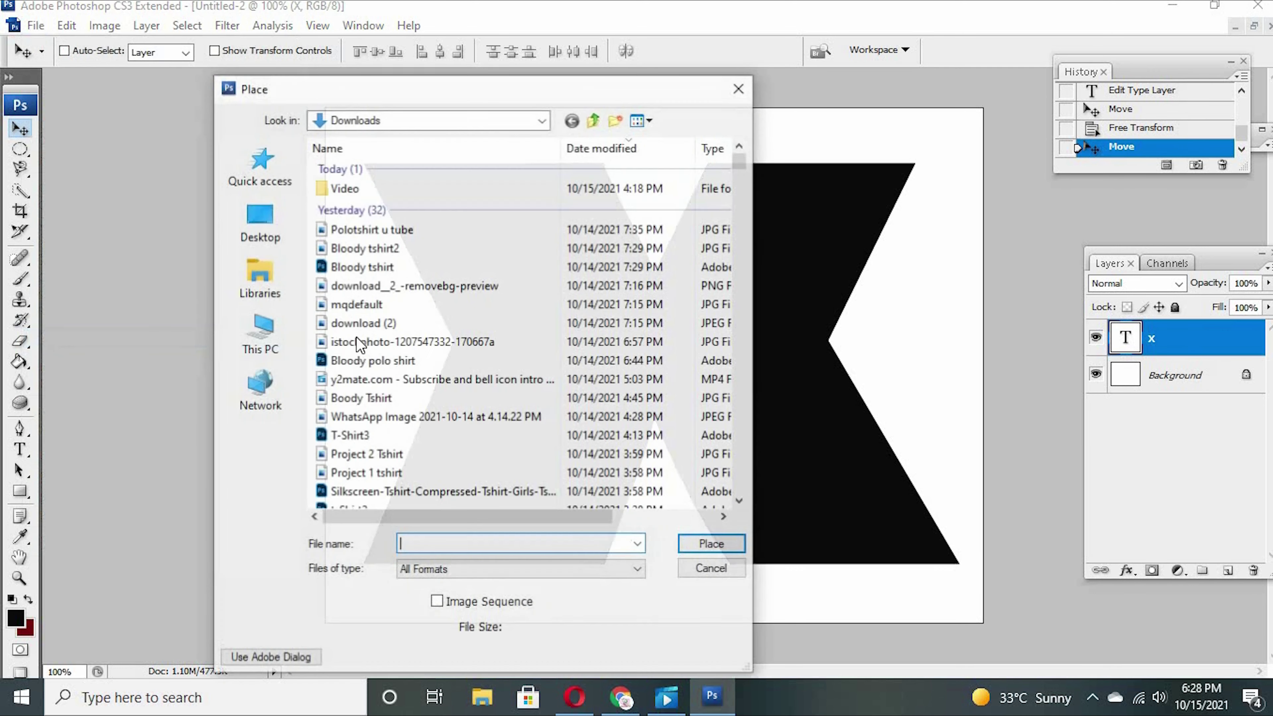
pyautogui.scroll(-3, 376, 379)
pyautogui.click(449, 544)
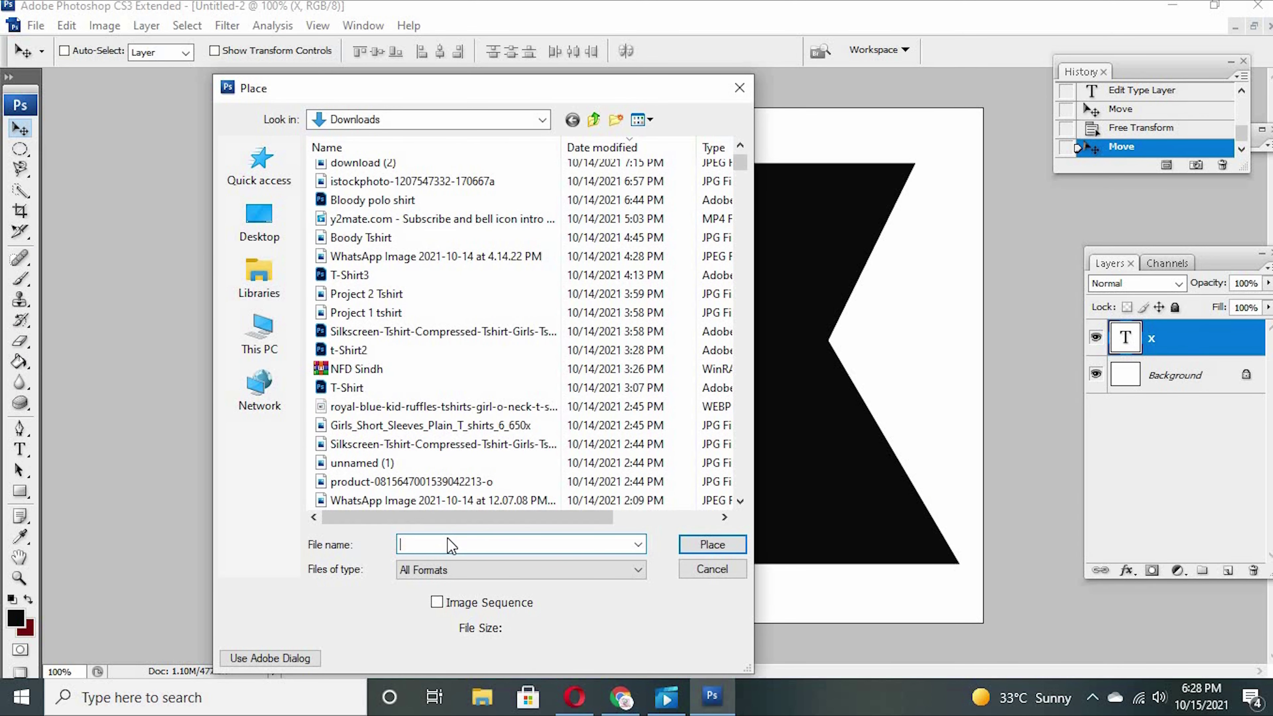
pyautogui.write('Mohsin')
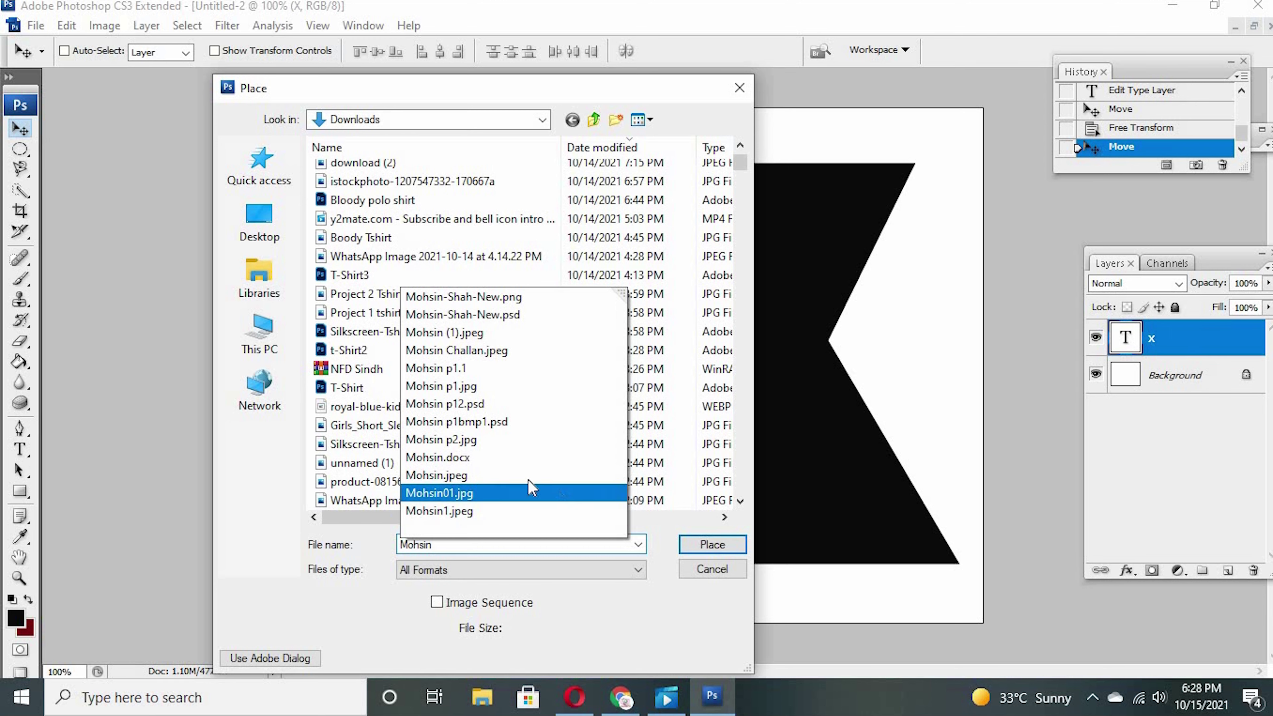
pyautogui.click(516, 490)
pyautogui.click(693, 548)
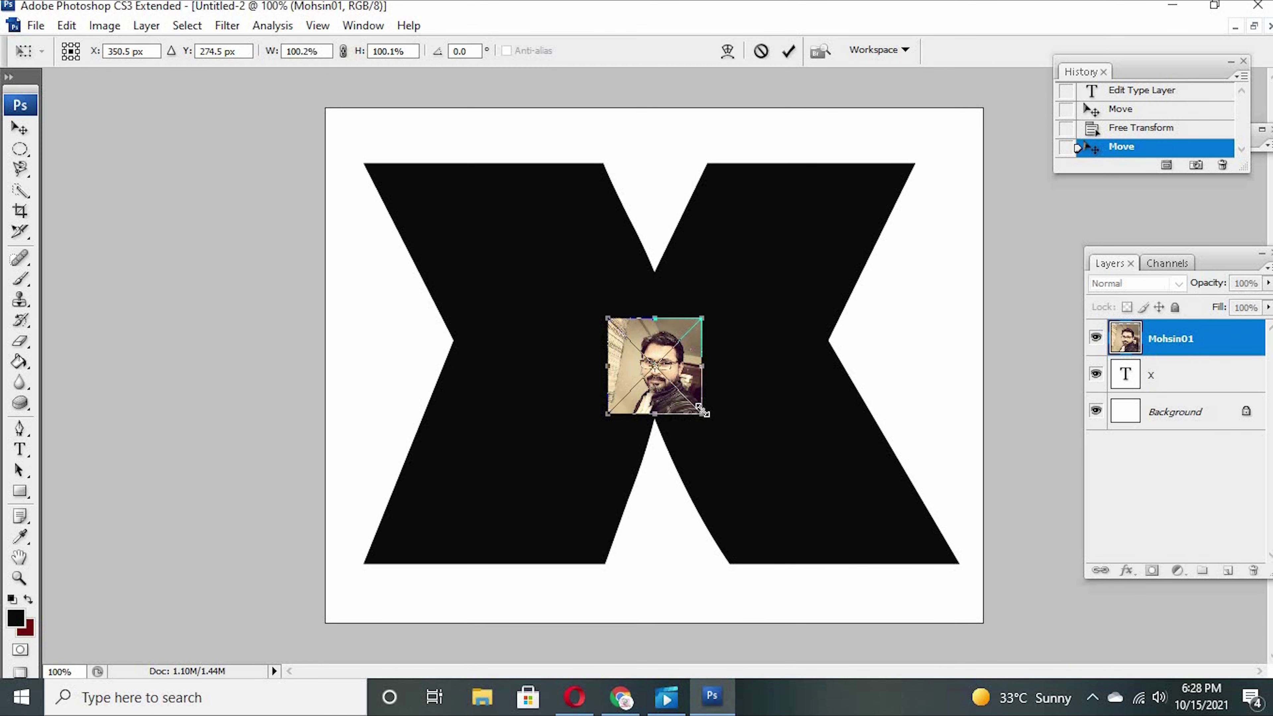
# - Scale and move the placed photo to cover the canvas, then commit the placement
pyautogui.moveTo(890, 579); pyautogui.dragTo(1062, 672)
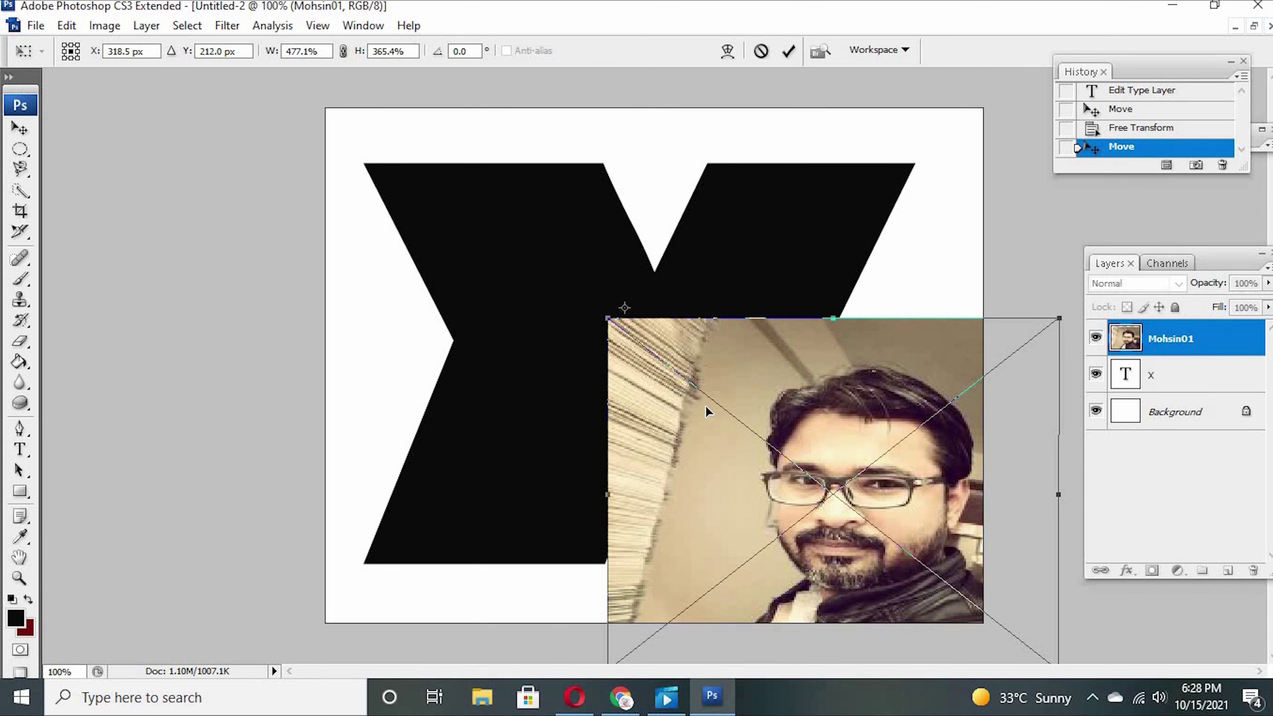
pyautogui.moveTo(707, 416); pyautogui.dragTo(465, 230)
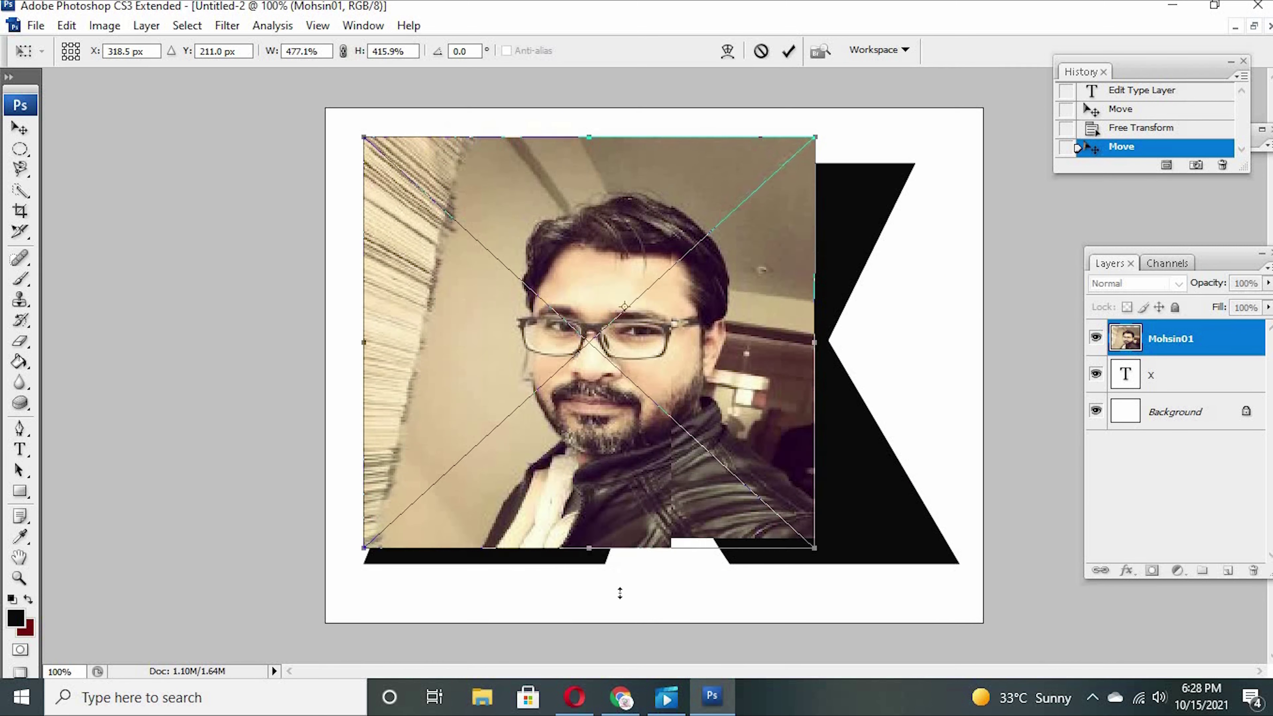
pyautogui.moveTo(592, 493); pyautogui.dragTo(617, 597)
pyautogui.moveTo(926, 370); pyautogui.dragTo(996, 371)
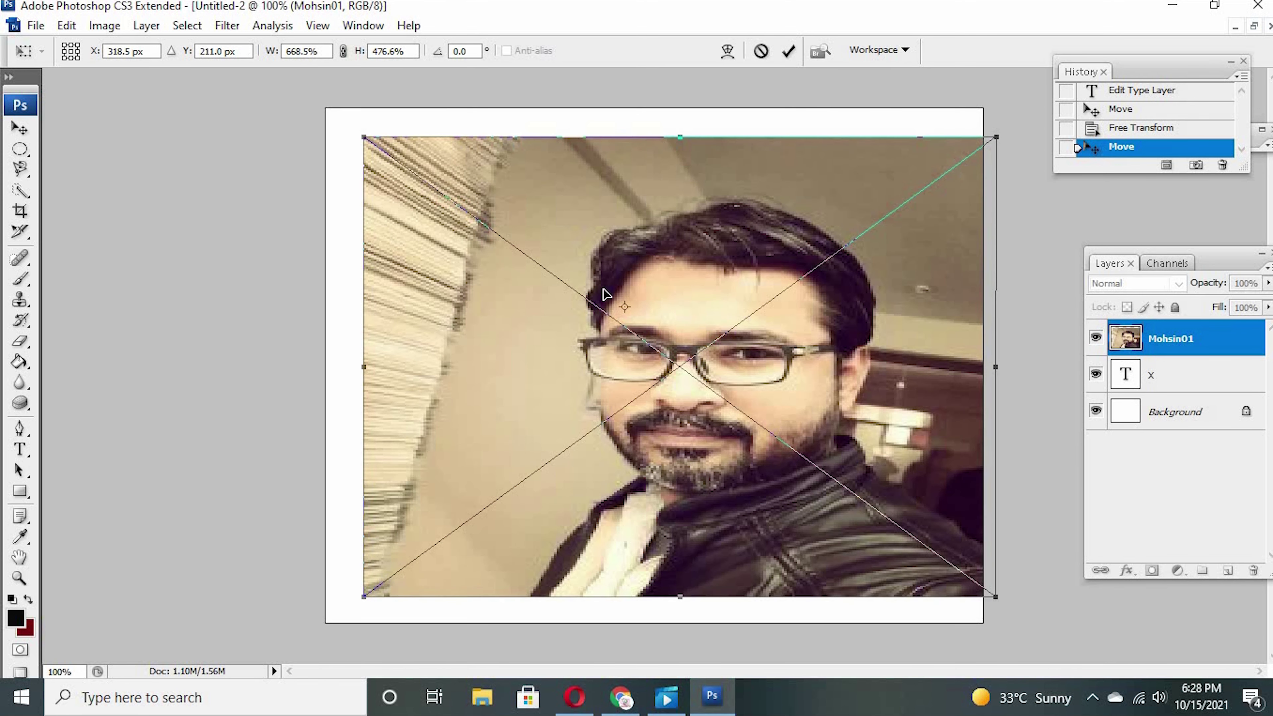
pyautogui.moveTo(623, 347); pyautogui.dragTo(578, 319)
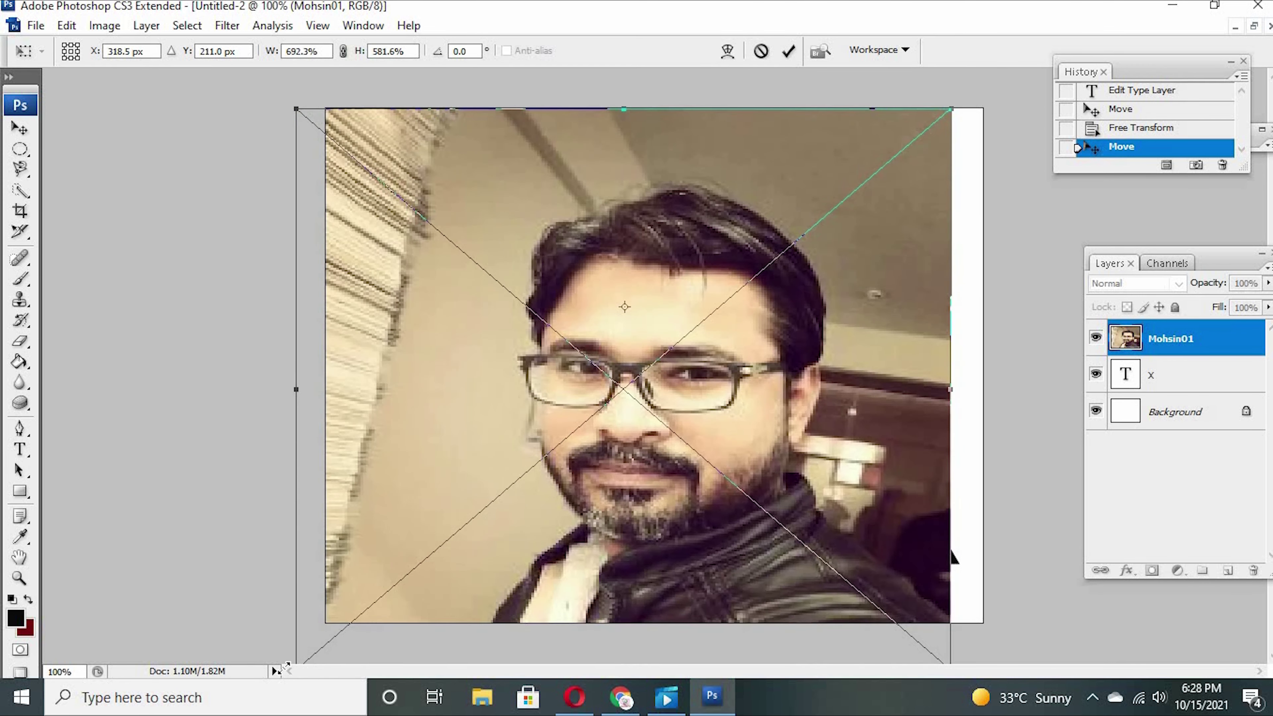
pyautogui.moveTo(322, 572); pyautogui.dragTo(280, 664)
pyautogui.press('v')
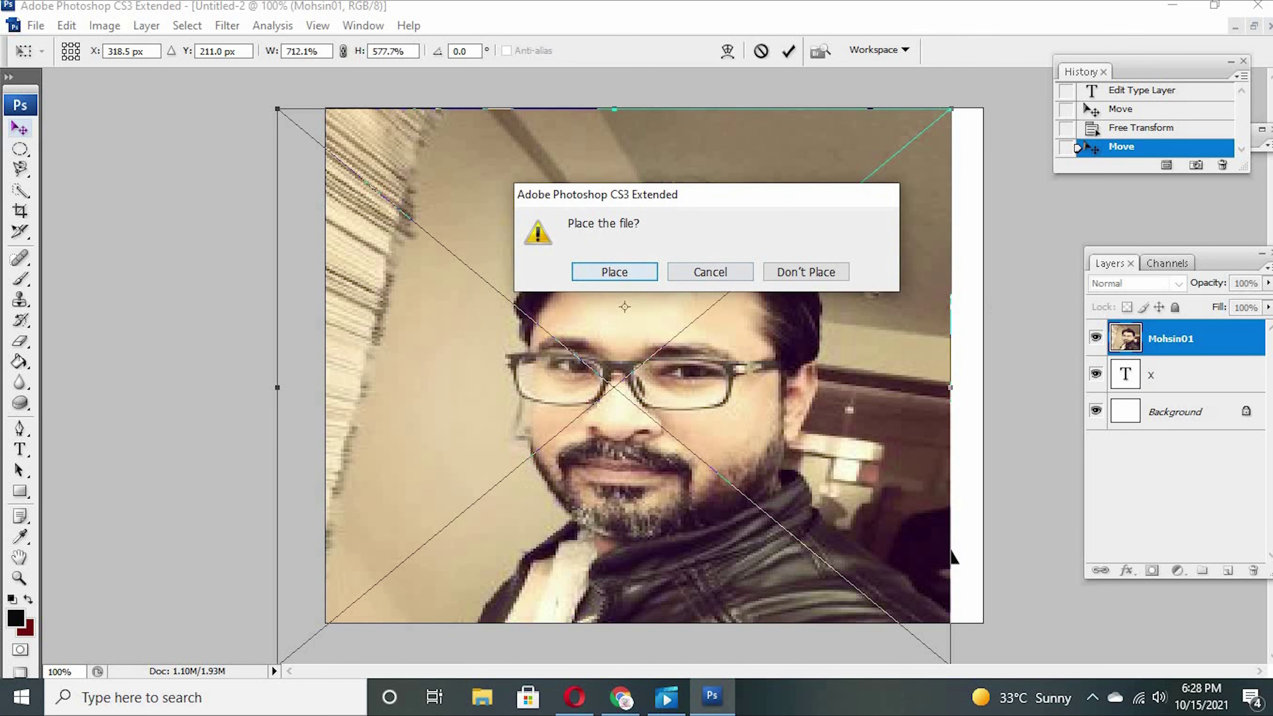
pyautogui.press('Return')
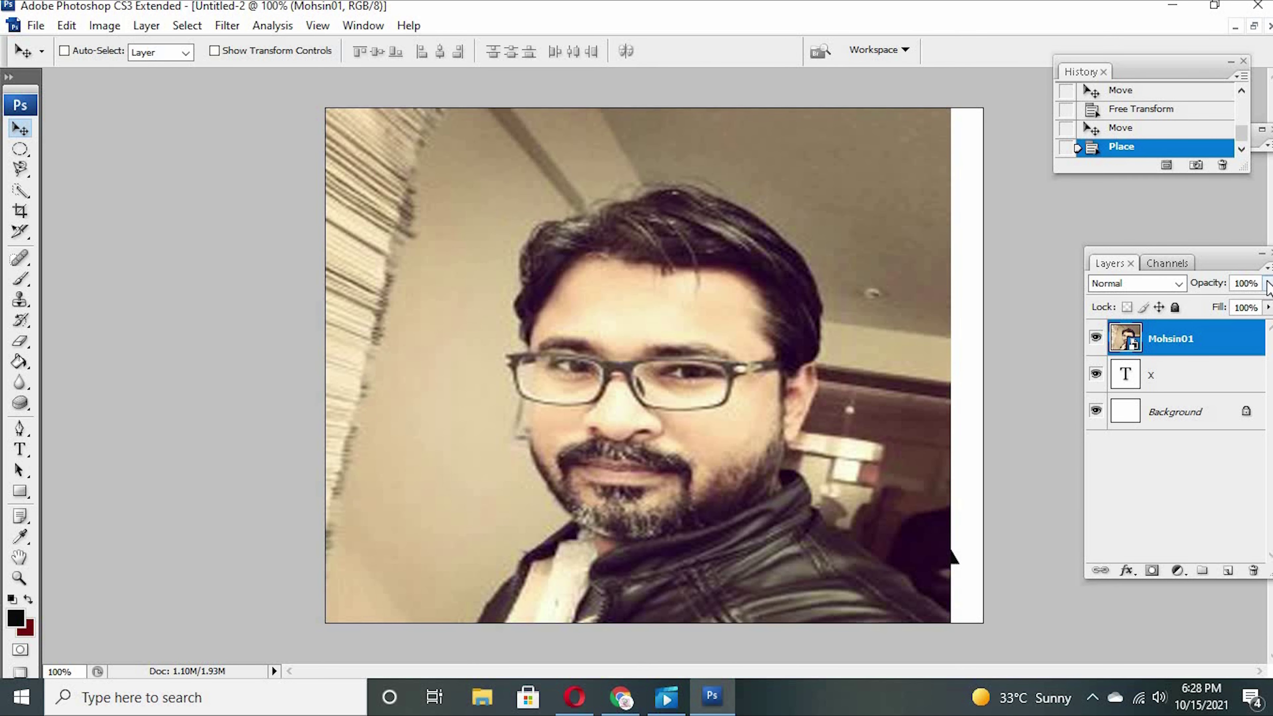
# - Set the portrait layer to 59% opacity and position it over the X
pyautogui.moveTo(1268, 284); pyautogui.dragTo(1155, 313)
pyautogui.moveTo(1268, 284); pyautogui.dragTo(1223, 301)
pyautogui.moveTo(752, 320)
pyautogui.mouseDown()
pyautogui.moveTo(772, 309)
pyautogui.moveTo(801, 378)
pyautogui.mouseUp()
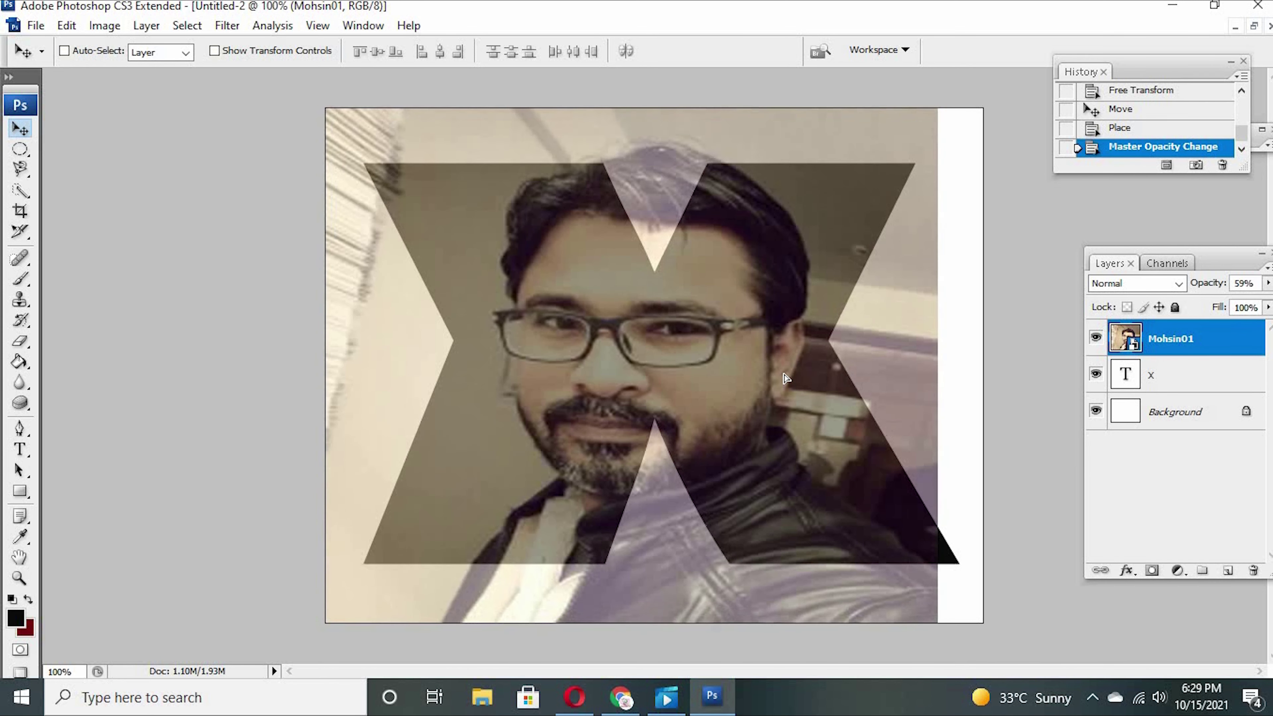
pyautogui.hotkey('shift', 'Right')
pyautogui.hotkey('shift', 'Right')
pyautogui.hotkey('shift', 'Right')
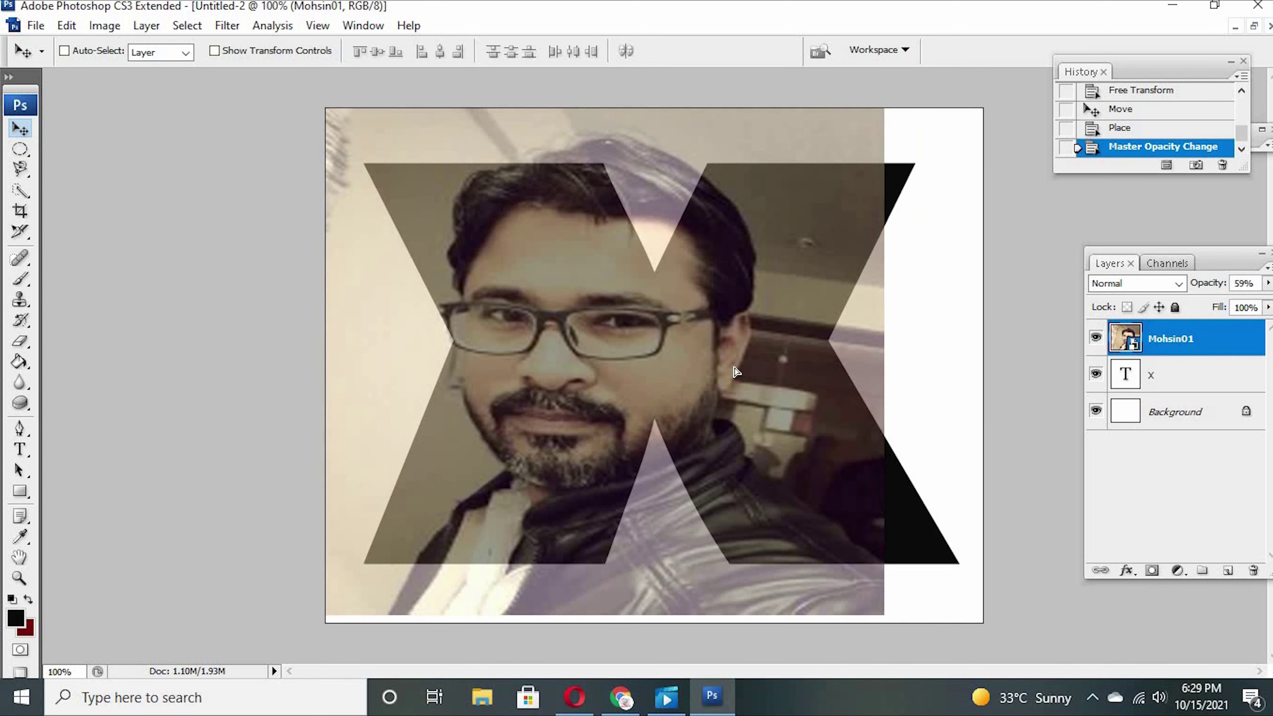
pyautogui.moveTo(801, 379); pyautogui.dragTo(747, 376)
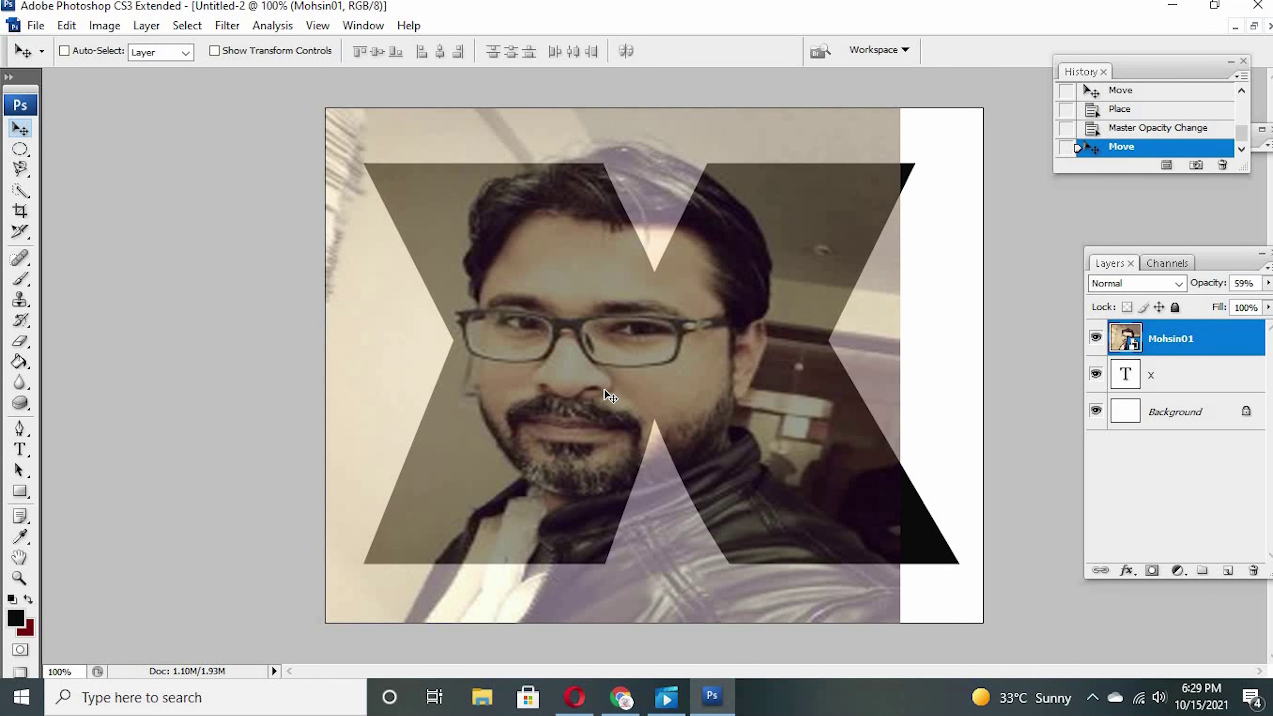
# - Free-transform the portrait wider to the left so the face centres over the X
pyautogui.hotkey('ctrl', 't')
pyautogui.moveTo(227, 344); pyautogui.dragTo(64, 345)
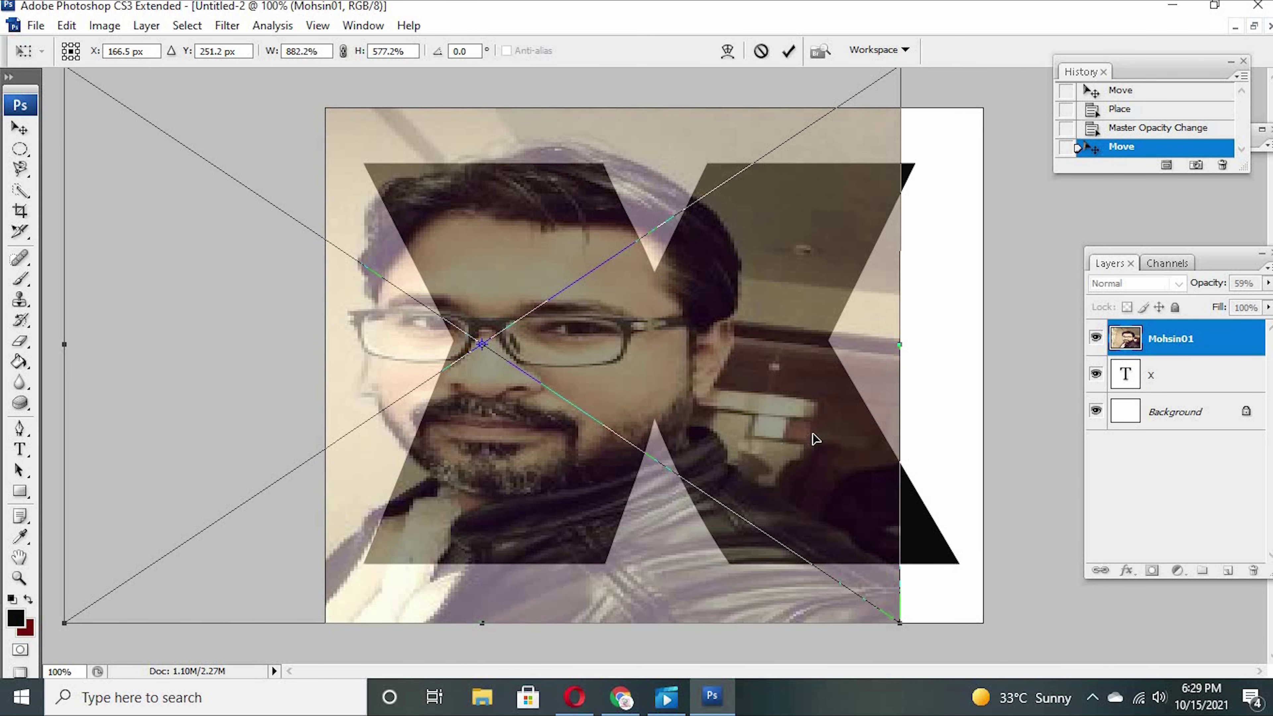
pyautogui.hotkey('shift', 'Right')
pyautogui.hotkey('shift', 'Right')
pyautogui.hotkey('shift', 'Right')
pyautogui.moveTo(909, 500)
pyautogui.mouseDown()
pyautogui.moveTo(920, 457)
pyautogui.moveTo(956, 549)
pyautogui.moveTo(966, 544)
pyautogui.mouseUp()
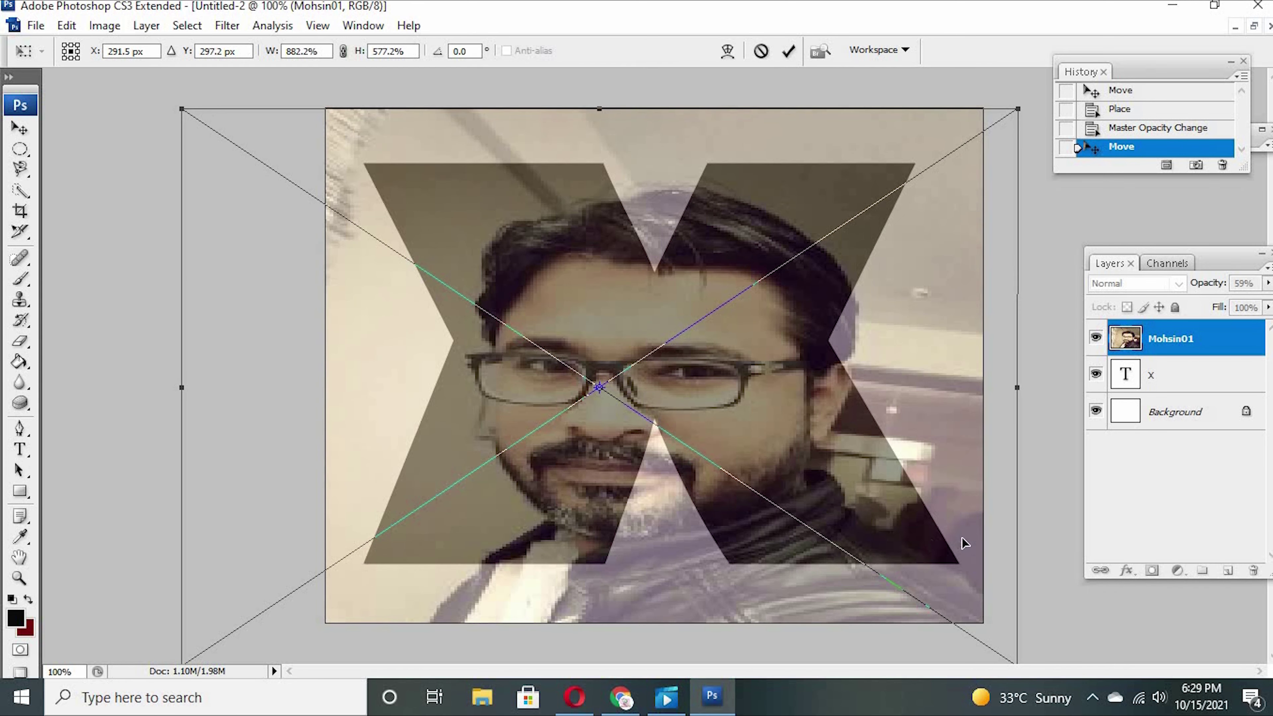
pyautogui.moveTo(211, 388); pyautogui.dragTo(108, 388)
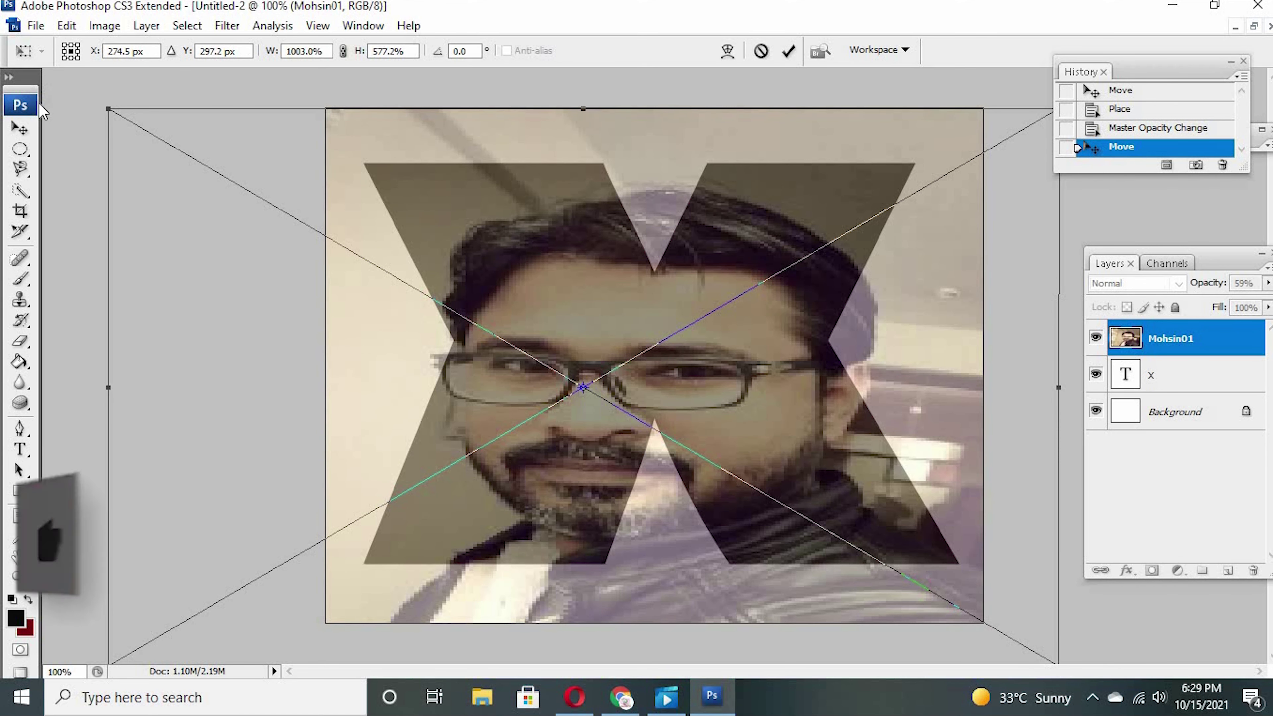
pyautogui.press('v')
pyautogui.press('Return')
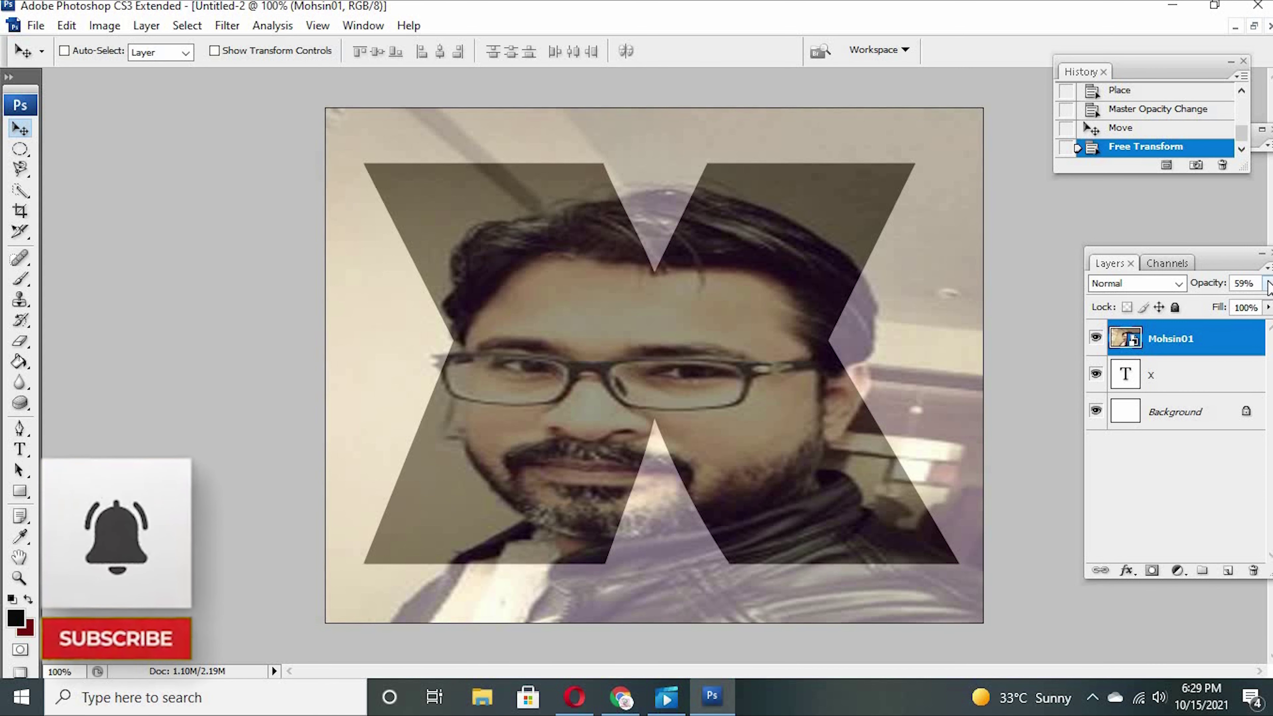
# - Restore the portrait to 100% opacity and Quick Select the hair and face
pyautogui.click(1268, 283)
pyautogui.moveTo(1214, 301); pyautogui.dragTo(1264, 301)
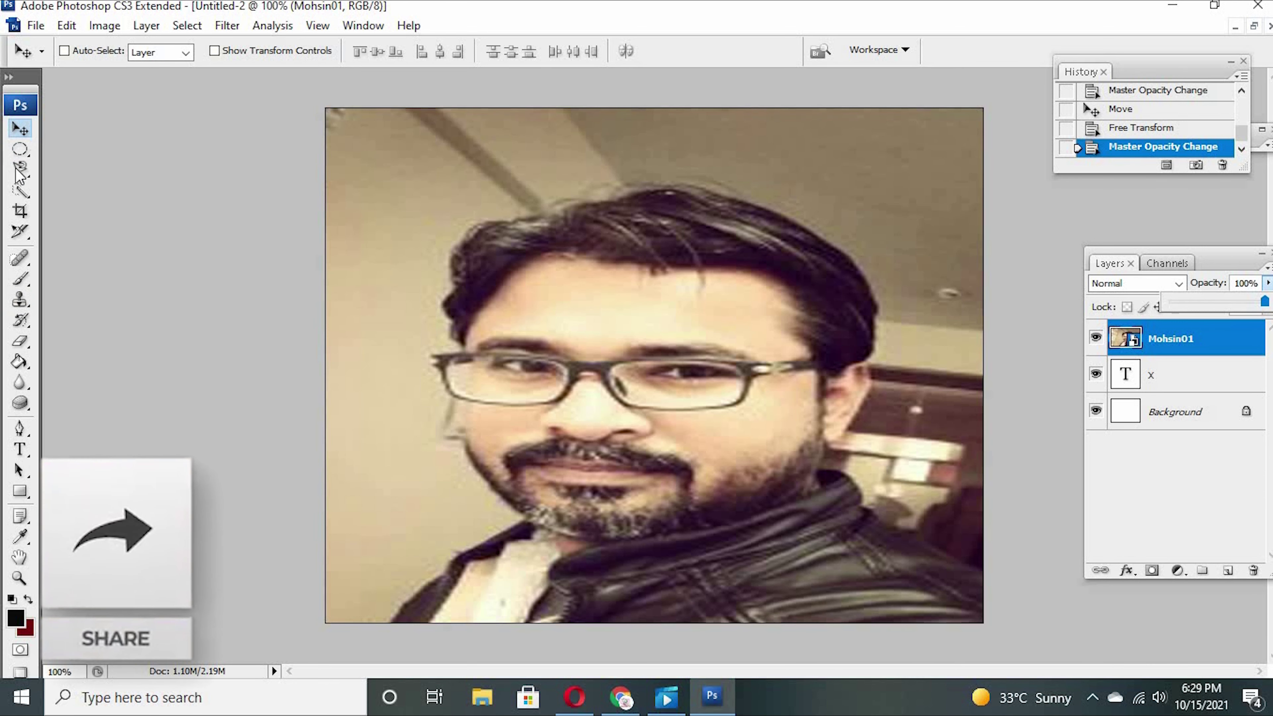
pyautogui.click(20, 191)
pyautogui.moveTo(601, 221)
pyautogui.mouseDown()
pyautogui.moveTo(720, 545)
pyautogui.moveTo(821, 626)
pyautogui.mouseUp()
pyautogui.moveTo(481, 542); pyautogui.dragTo(482, 384)
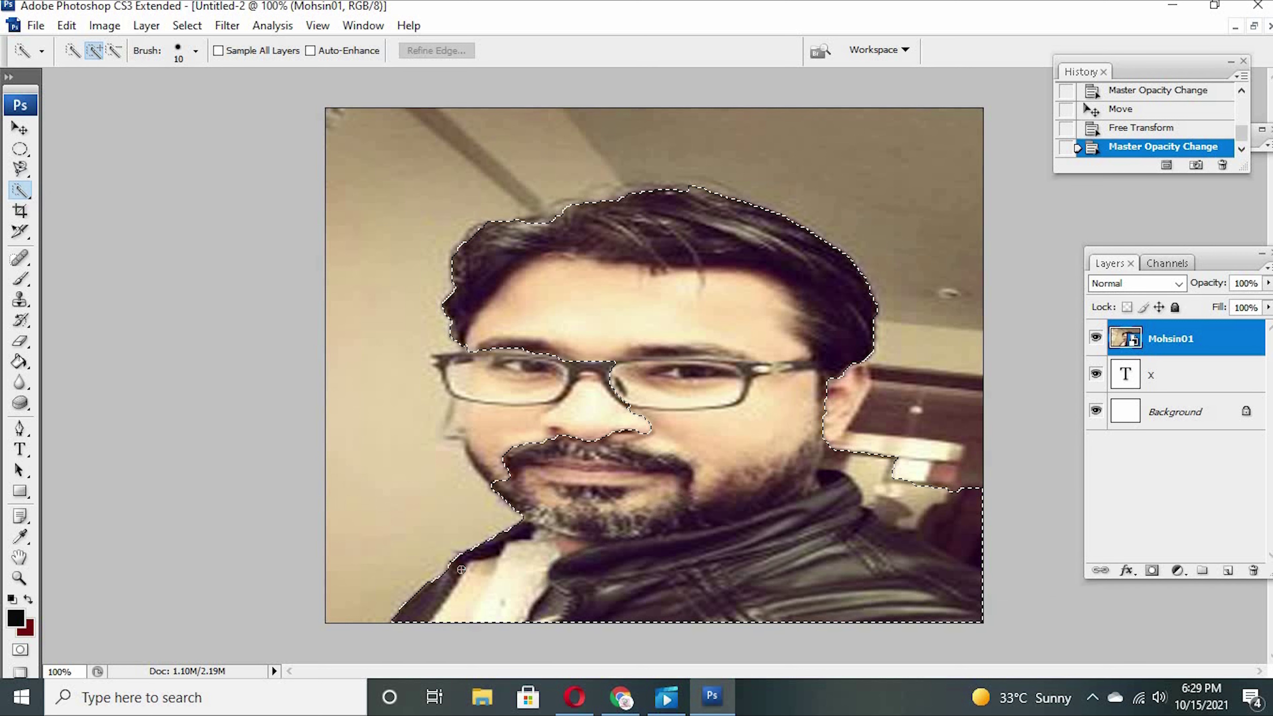
# - Redo the Quick Selection over head, neck and shoulders, trimming background at the right shoulder
pyautogui.hotkey('ctrl', 'a')
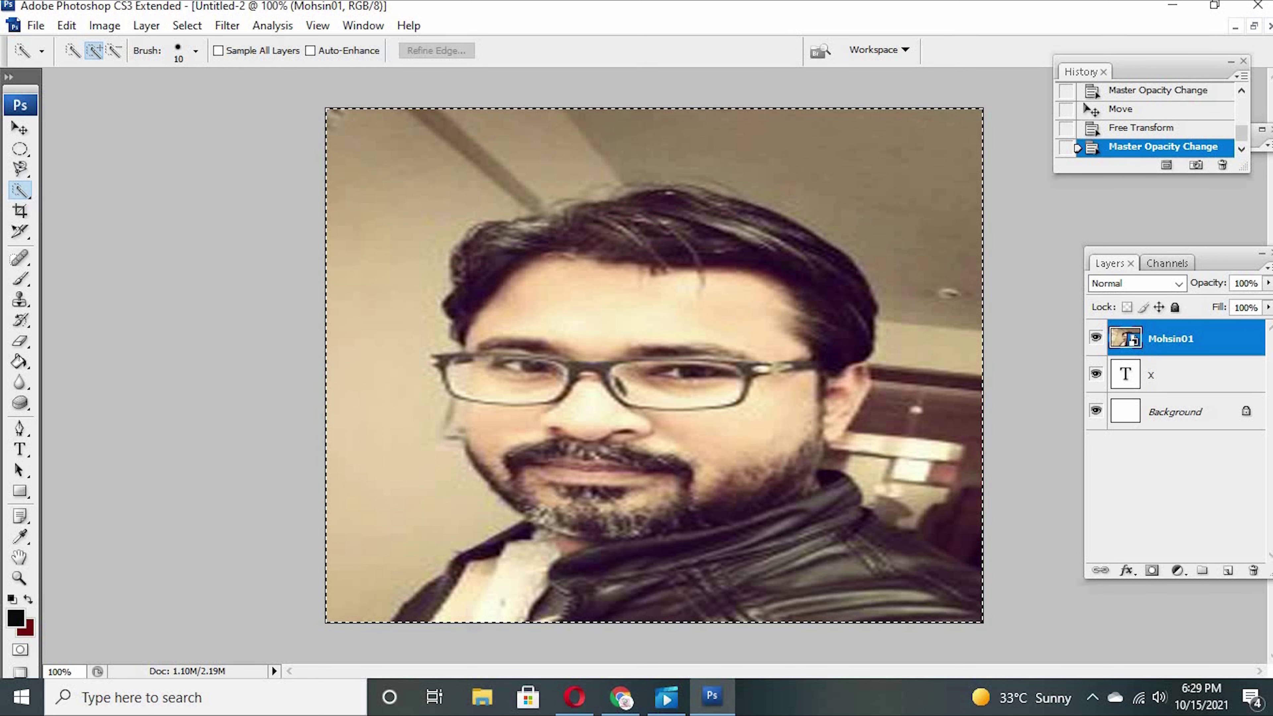
pyautogui.moveTo(710, 194); pyautogui.dragTo(512, 383)
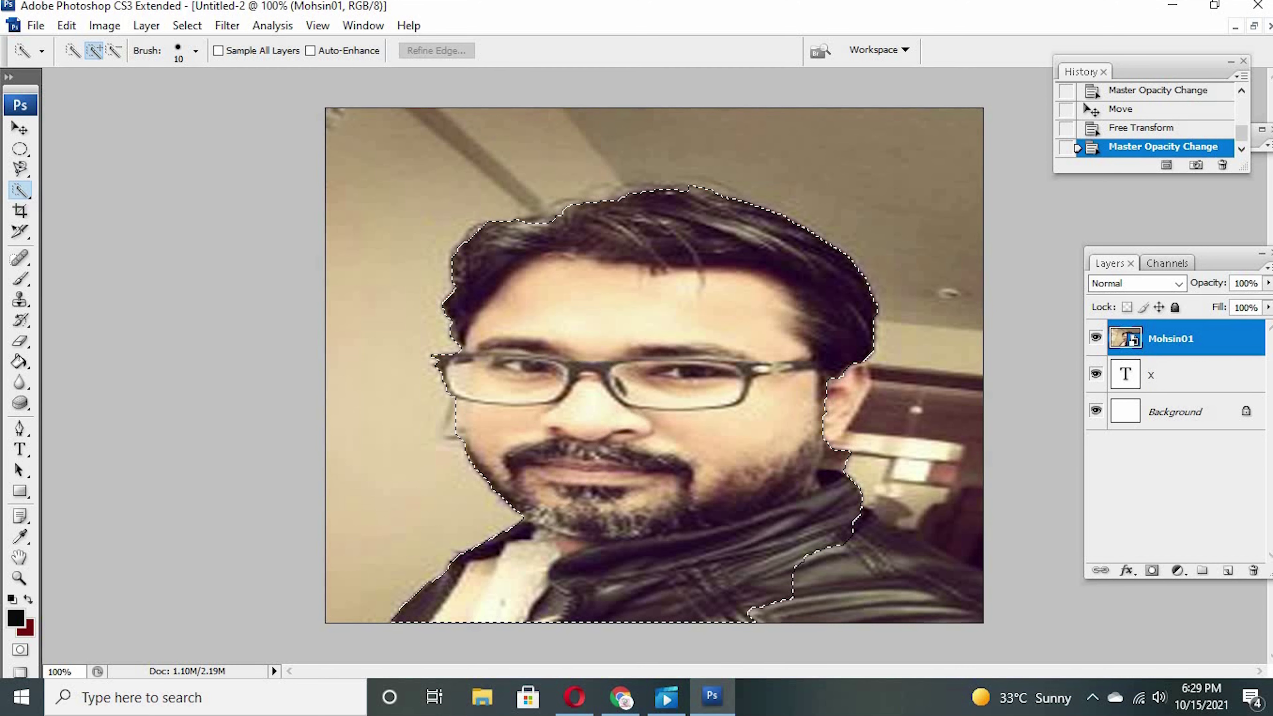
pyautogui.moveTo(476, 577)
pyautogui.mouseDown()
pyautogui.moveTo(877, 468)
pyautogui.moveTo(901, 491)
pyautogui.mouseUp()
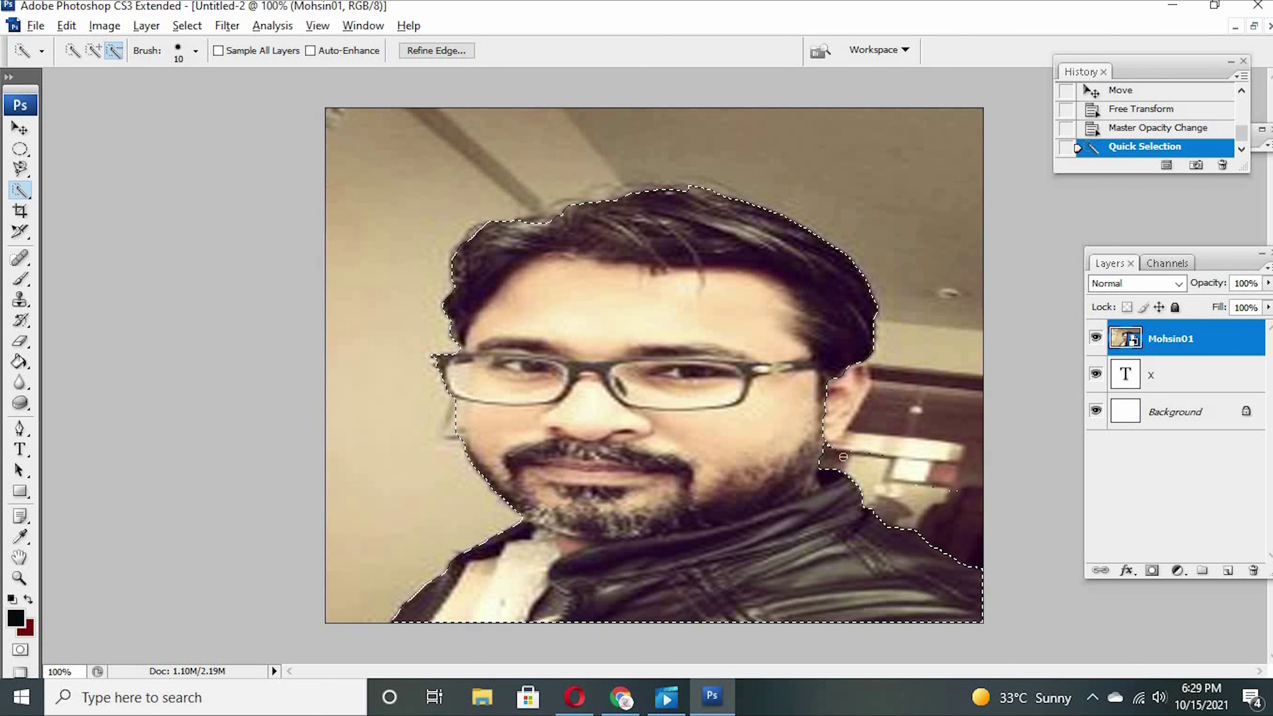
pyautogui.moveTo(862, 454); pyautogui.dragTo(829, 448)
pyautogui.keyDown('alt'); pyautogui.click(829, 448); pyautogui.keyUp('alt')
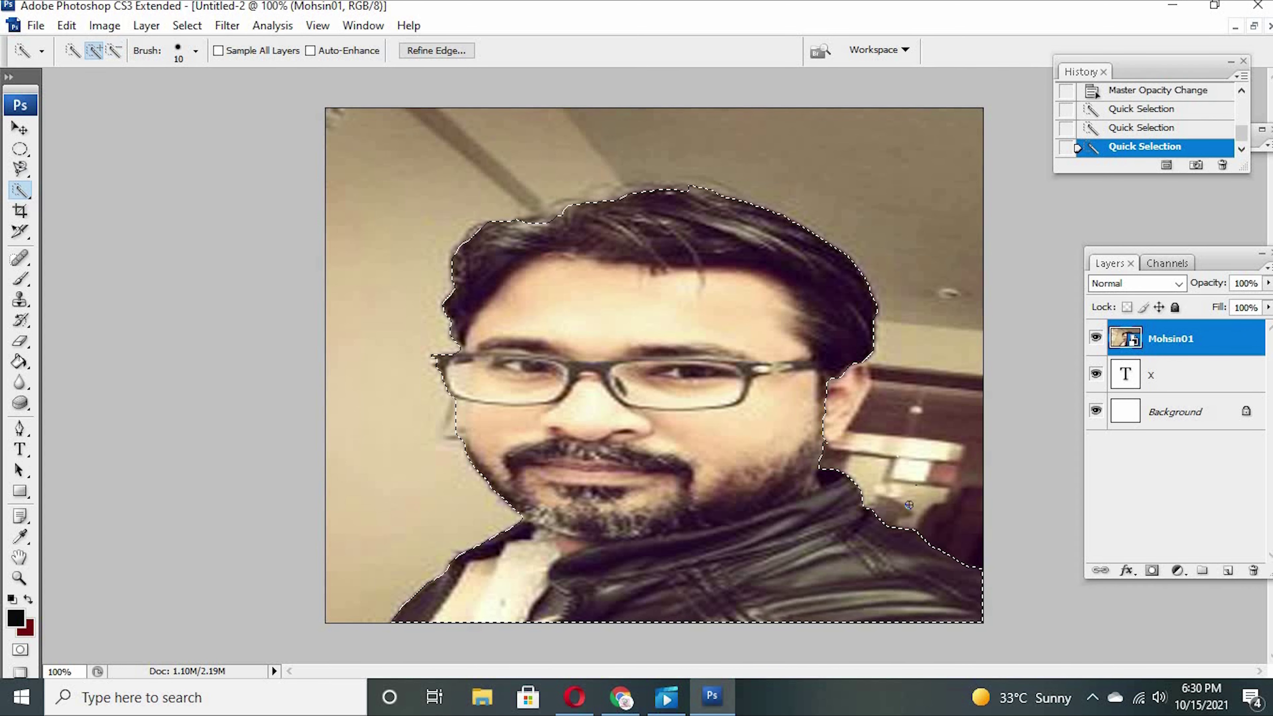
pyautogui.click(20, 149)
pyautogui.click(80, 168)
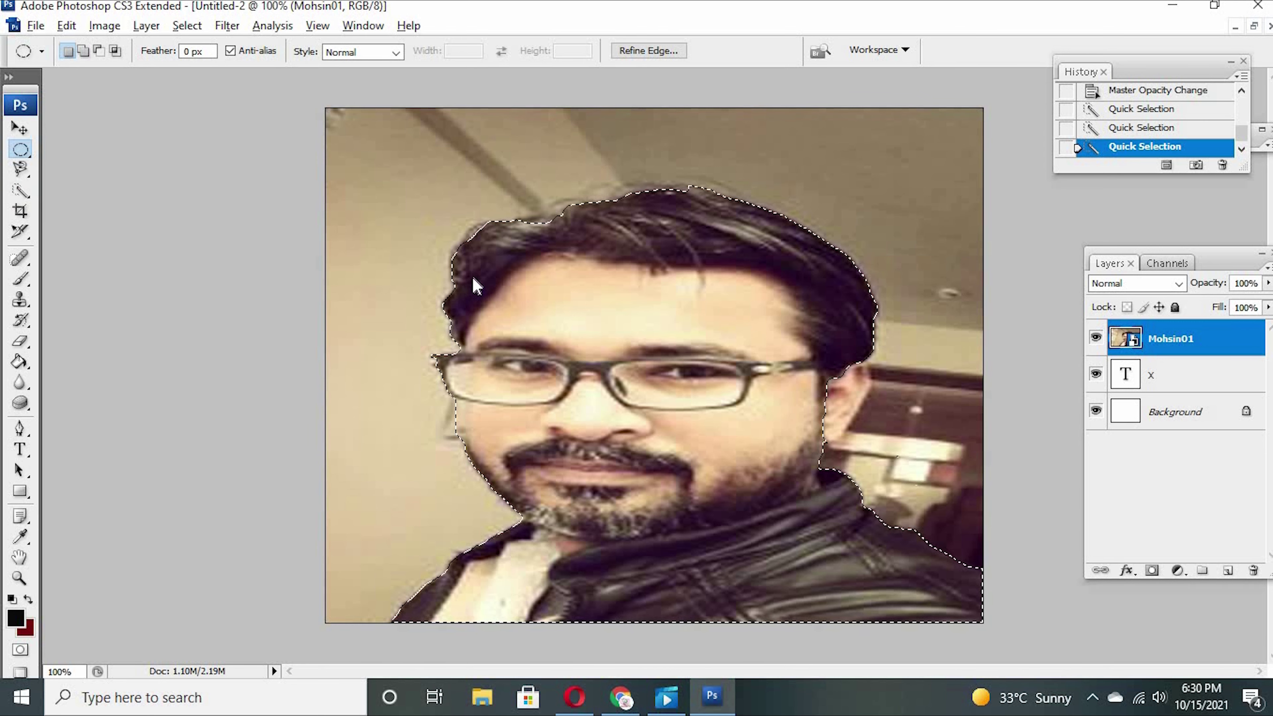
# - Zoom in and add elliptical areas covering the top and upper-left hair
pyautogui.hotkey('ctrl', '+')
pyautogui.scroll(1, 456, 200)
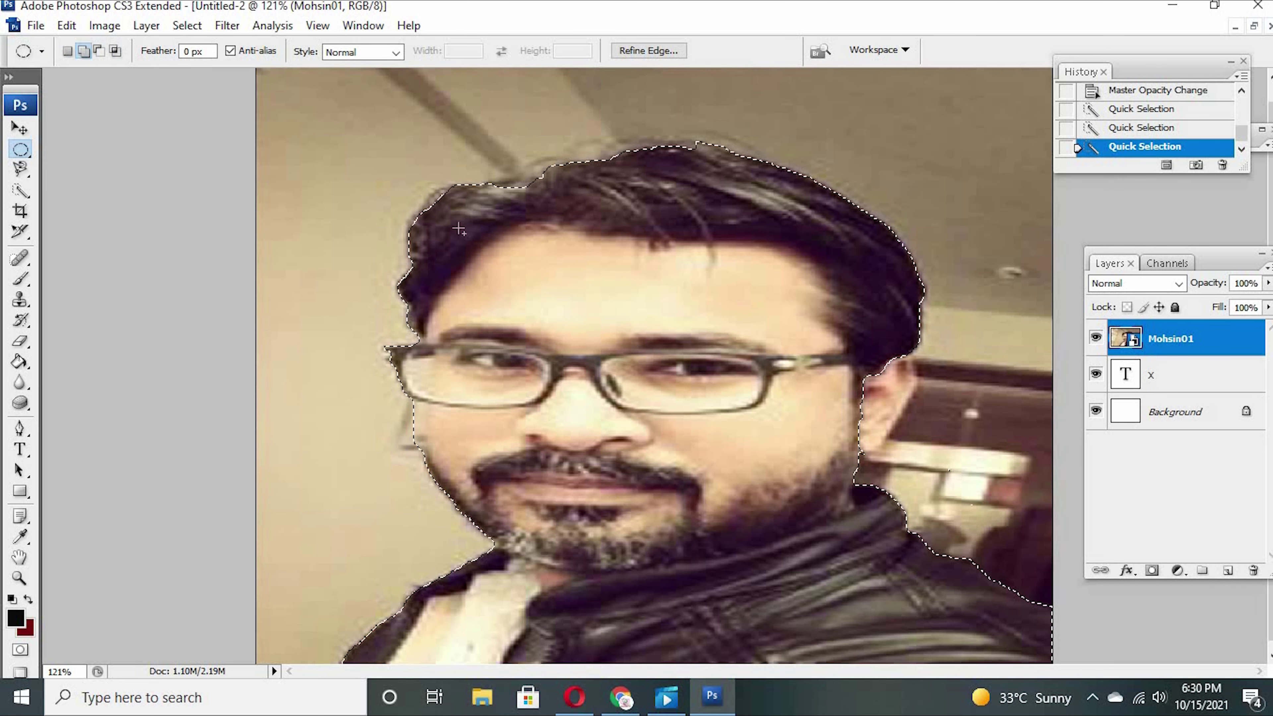
pyautogui.moveTo(416, 230)
pyautogui.mouseDown()
pyautogui.moveTo(411, 243)
pyautogui.moveTo(420, 196)
pyautogui.moveTo(425, 243)
pyautogui.mouseUp()
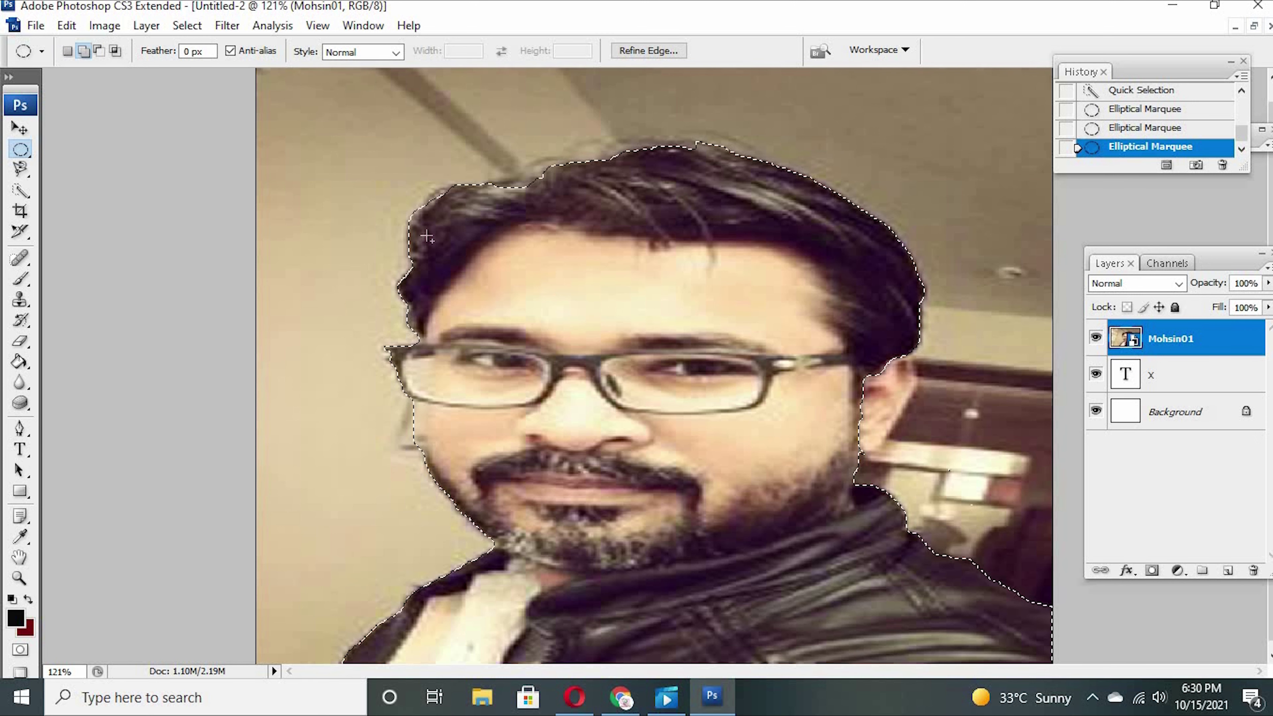
pyautogui.moveTo(427, 196); pyautogui.dragTo(466, 191)
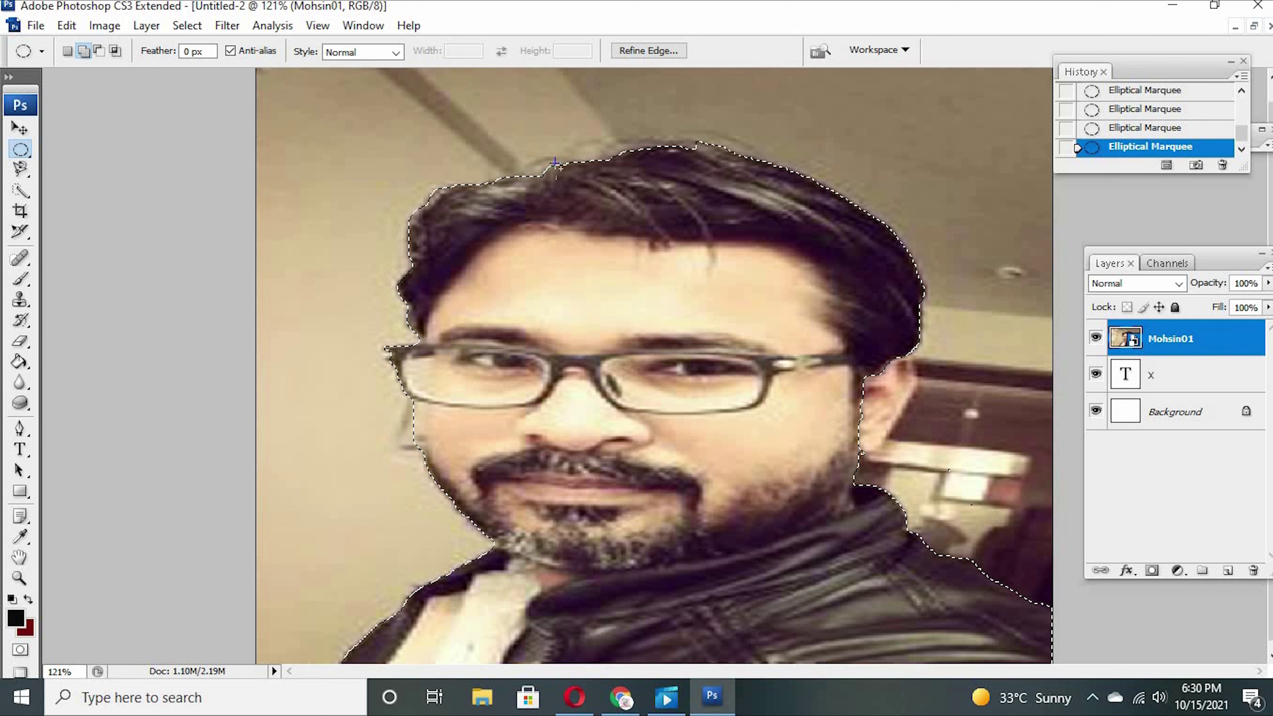
pyautogui.moveTo(580, 162); pyautogui.dragTo(581, 163)
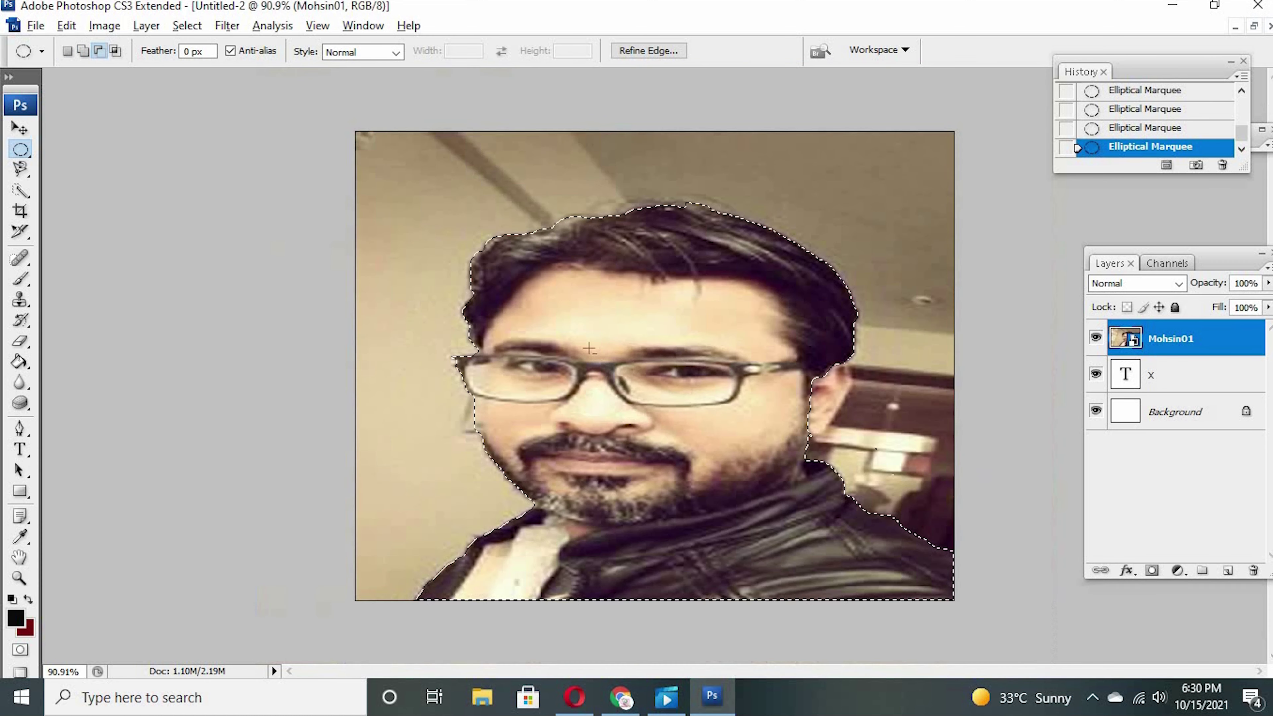
pyautogui.scroll(-3, 369, 347)
# - Refine the selection edge, lowering Radius to 1.9 px and leaving Contrast at 0
pyautogui.click(644, 51)
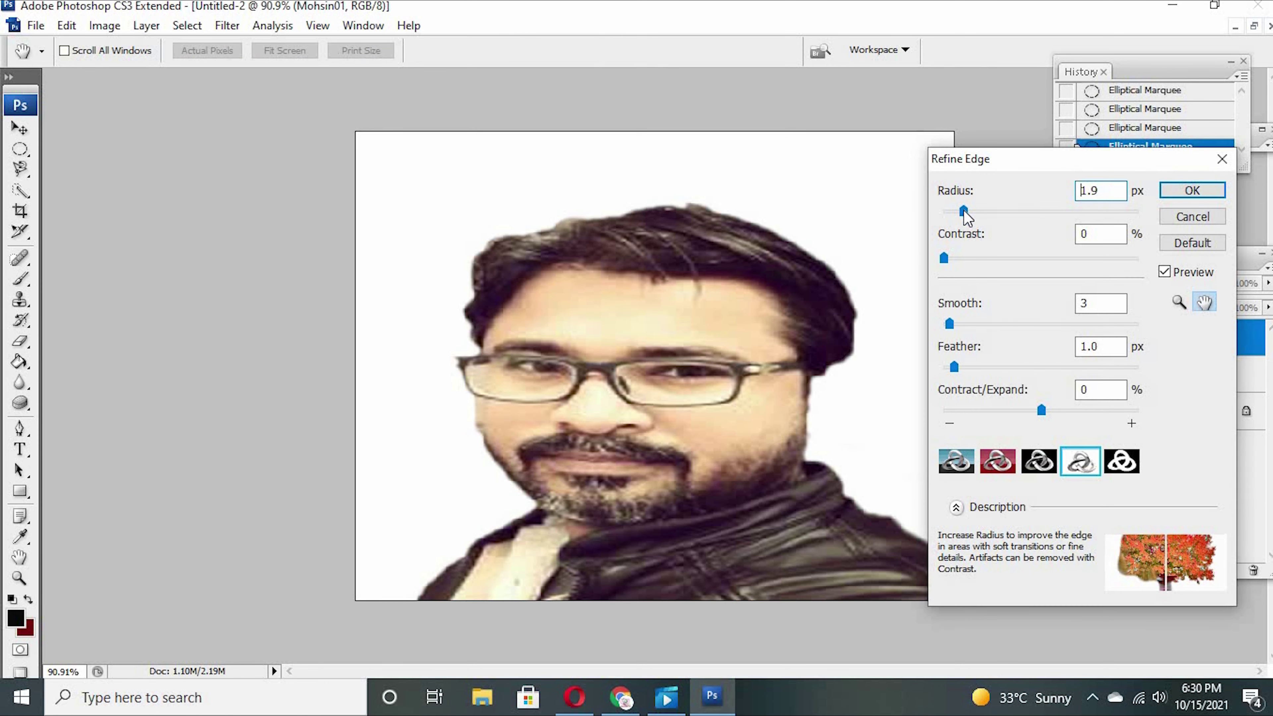
pyautogui.moveTo(1020, 211); pyautogui.dragTo(973, 212)
pyautogui.moveTo(944, 258); pyautogui.dragTo(984, 257)
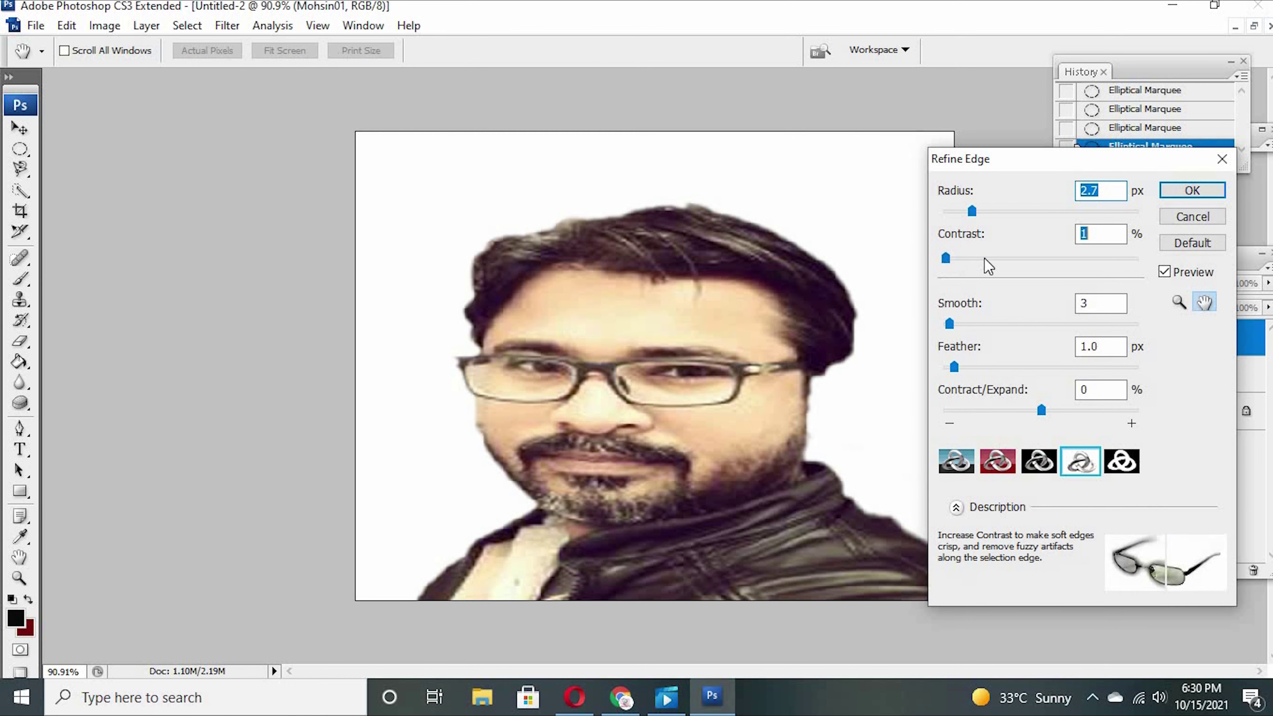
pyautogui.click(940, 259)
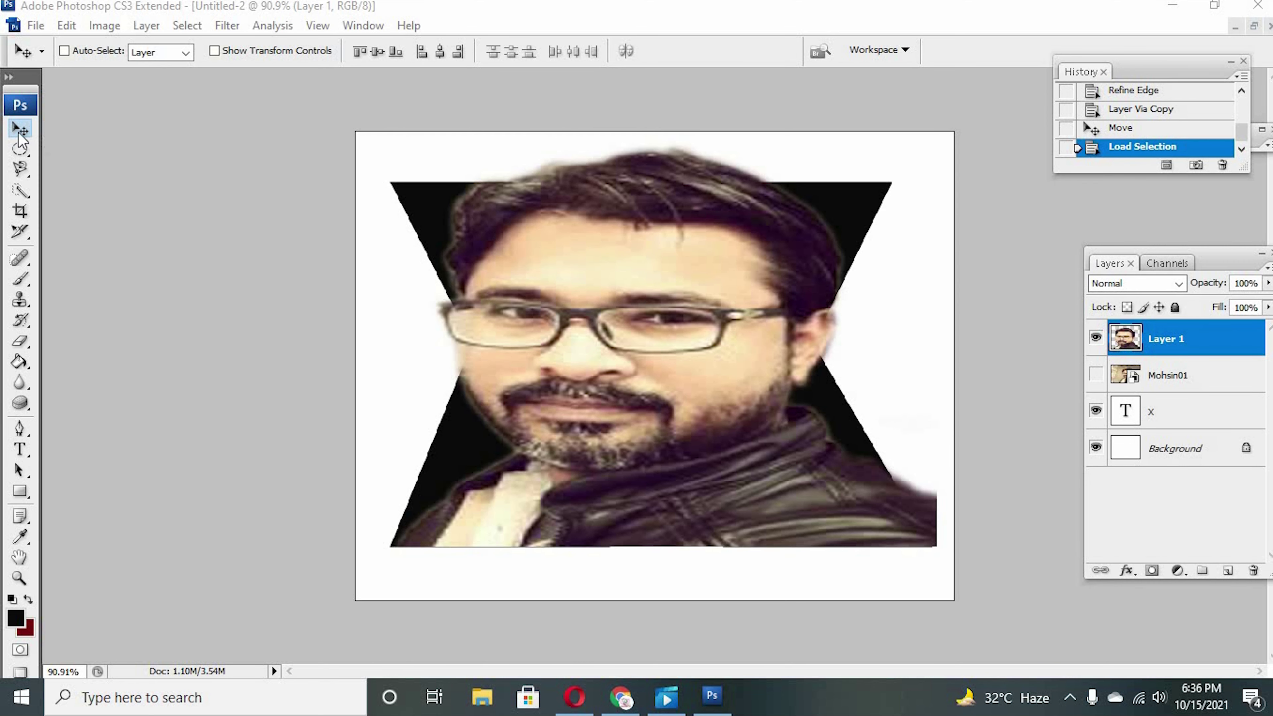
# - Undo a stray eraser stroke and move the X layer above the original photo
pyautogui.click(20, 341)
pyautogui.moveTo(660, 191)
pyautogui.mouseDown()
pyautogui.moveTo(581, 196)
pyautogui.moveTo(621, 251)
pyautogui.mouseUp()
pyautogui.hotkey('ctrl', 'z')
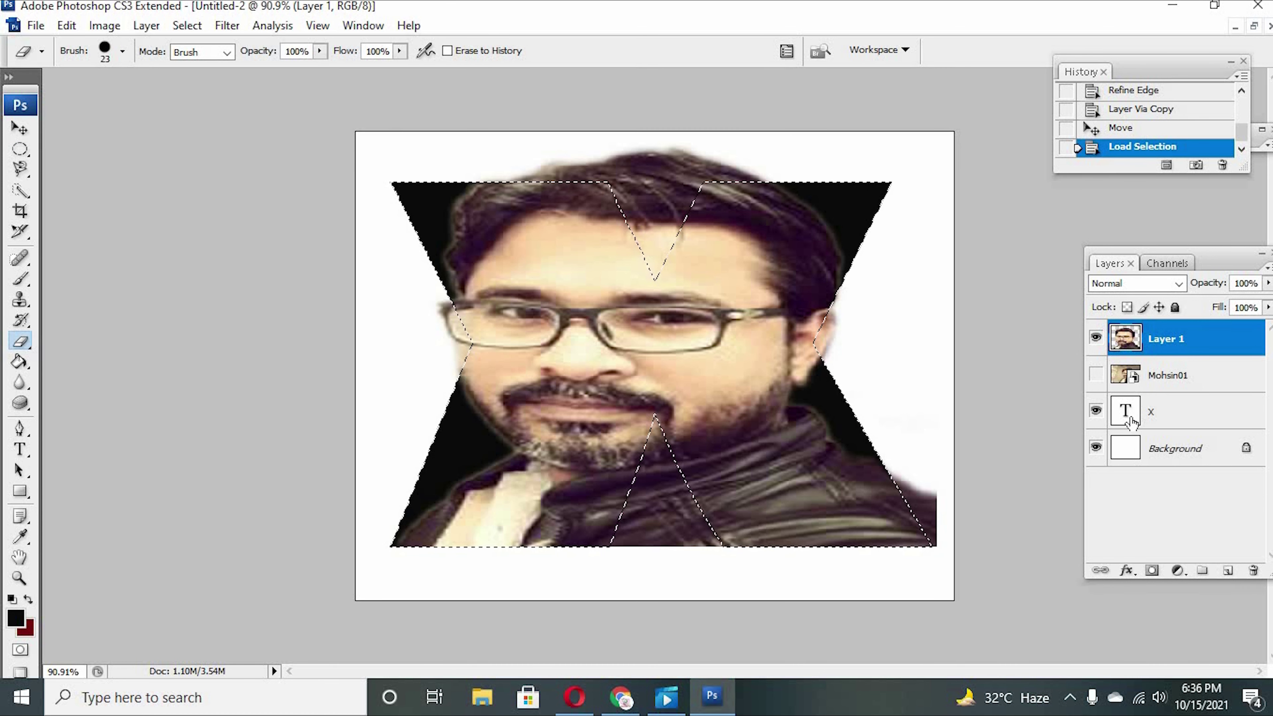
pyautogui.click(1163, 411)
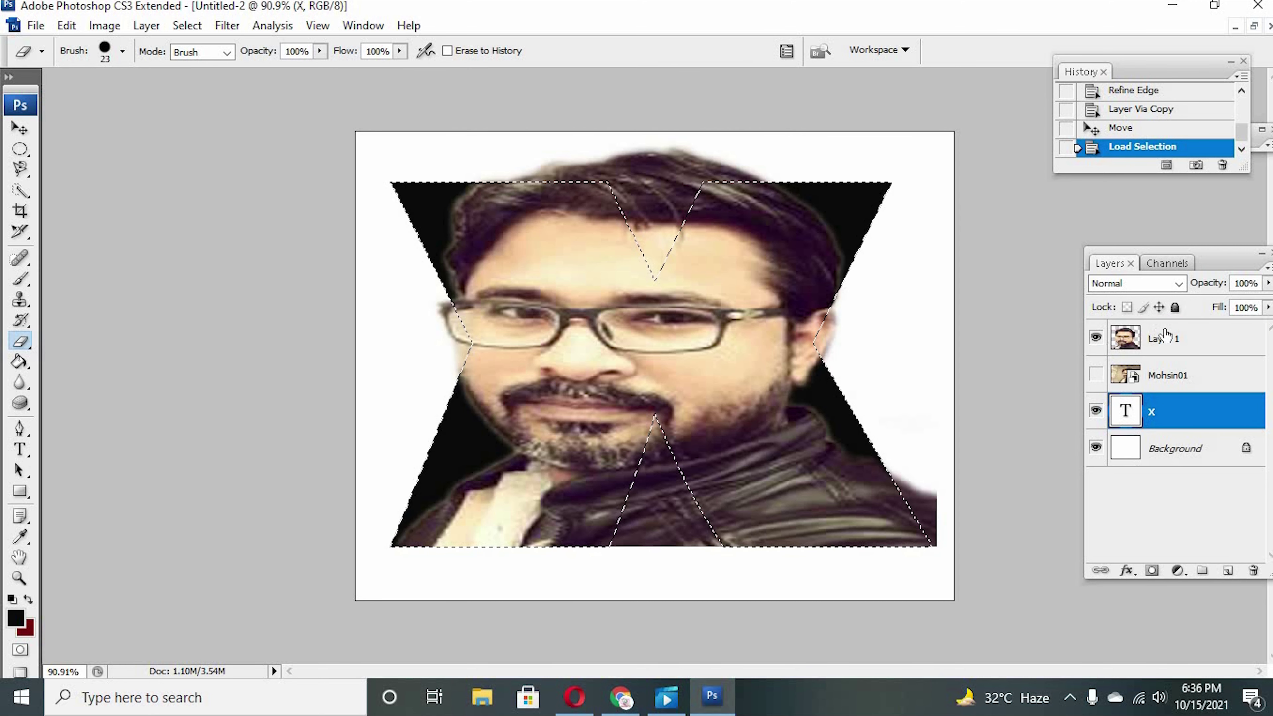
pyautogui.moveTo(1153, 340); pyautogui.dragTo(1168, 374)
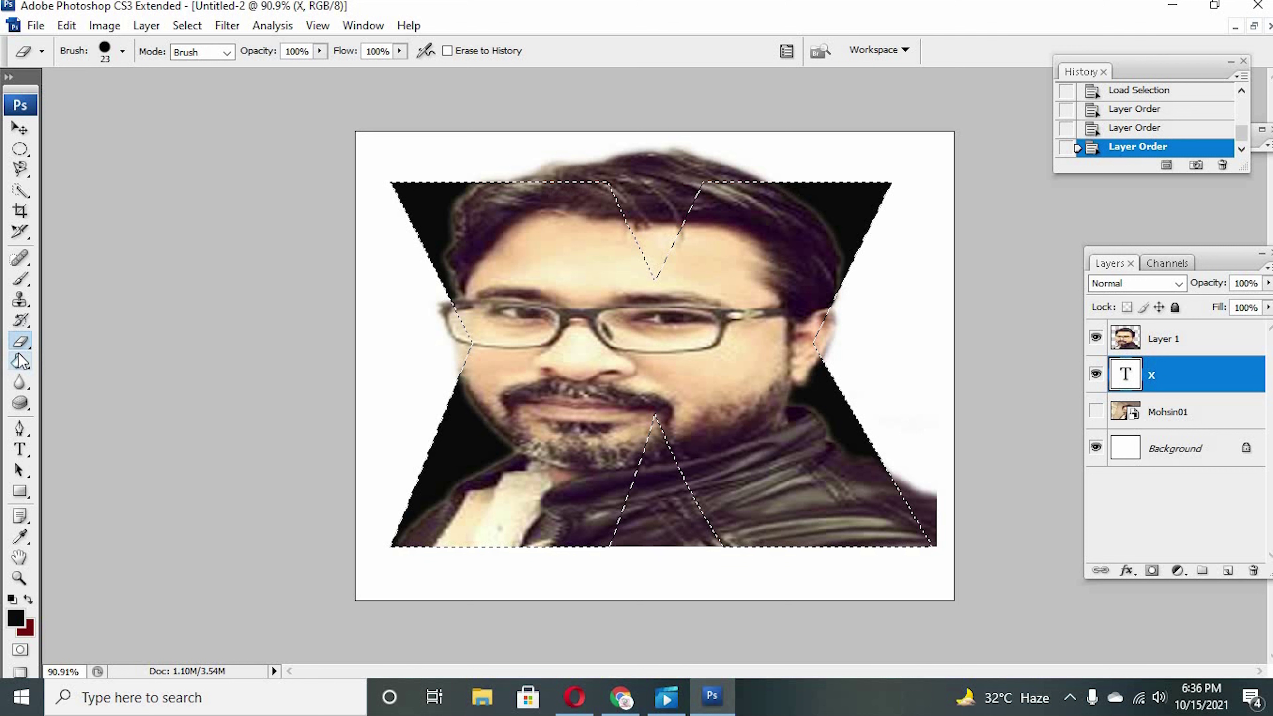
# - Invert the selection, rasterize the X, and erase photo from its top and bottom notches
pyautogui.hotkey('ctrl', 'shift', 'i')
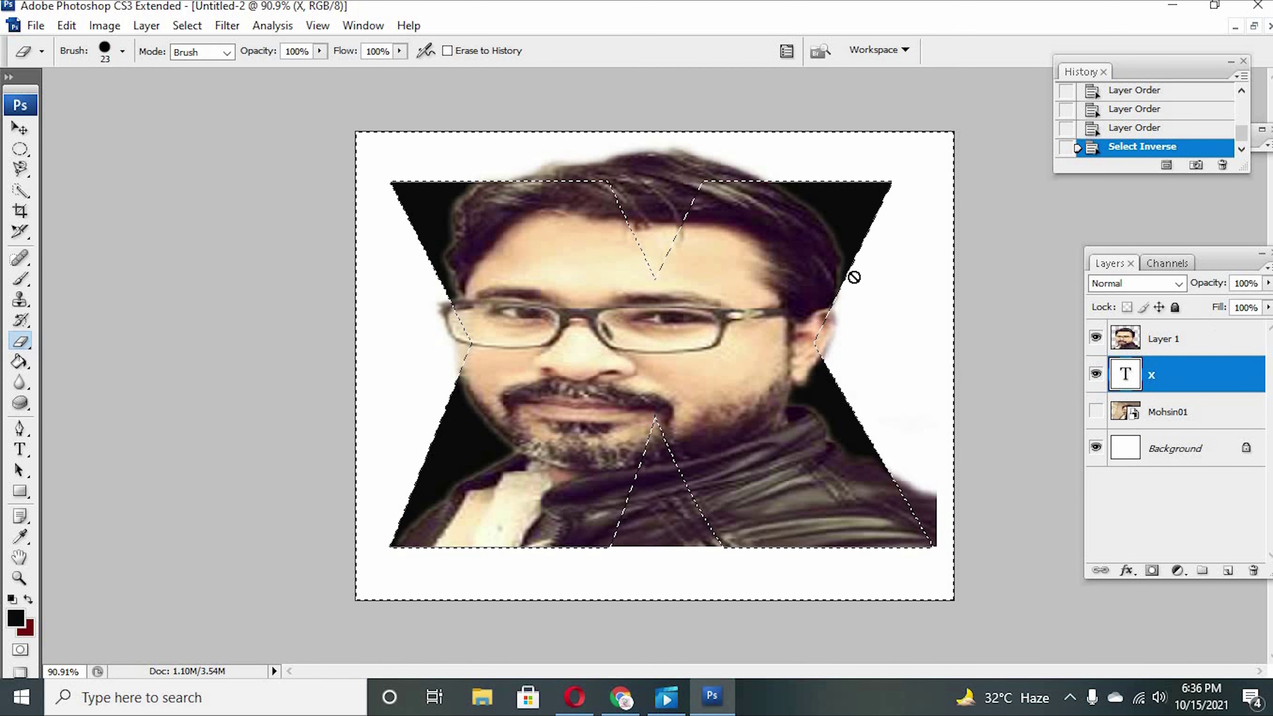
pyautogui.click(761, 250)
pyautogui.click(642, 282)
pyautogui.click(719, 220)
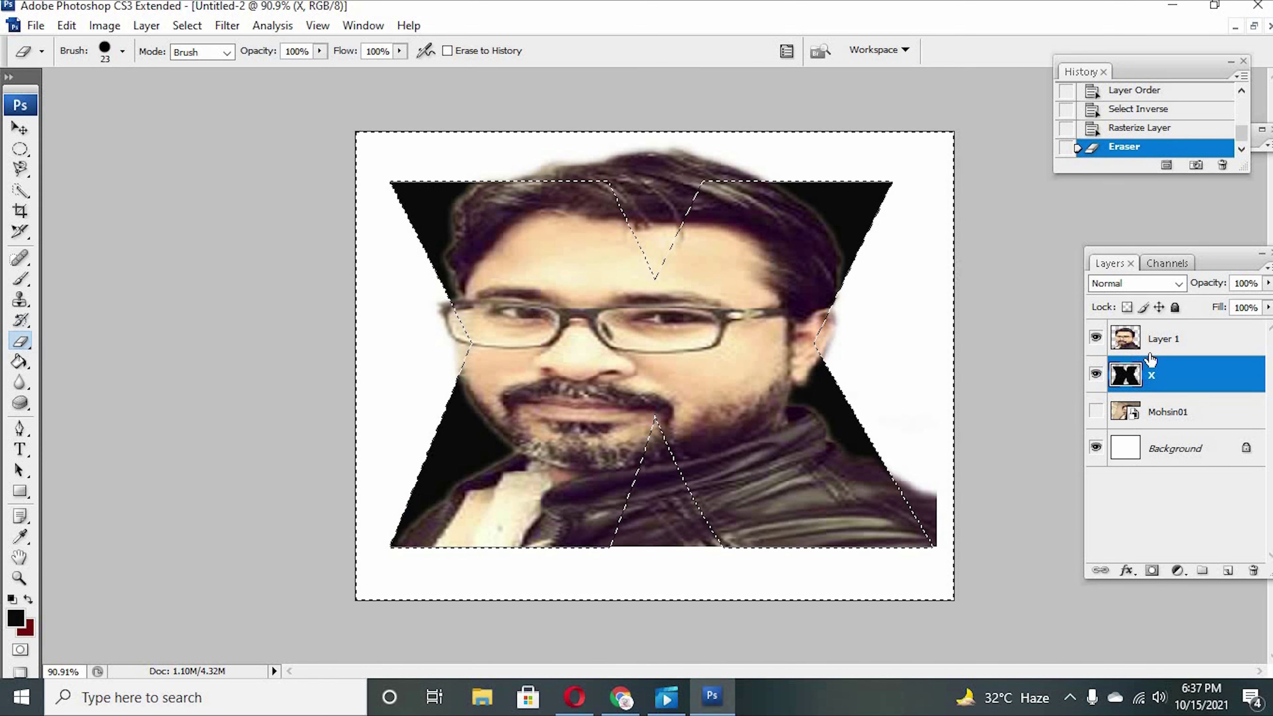
pyautogui.click(670, 182)
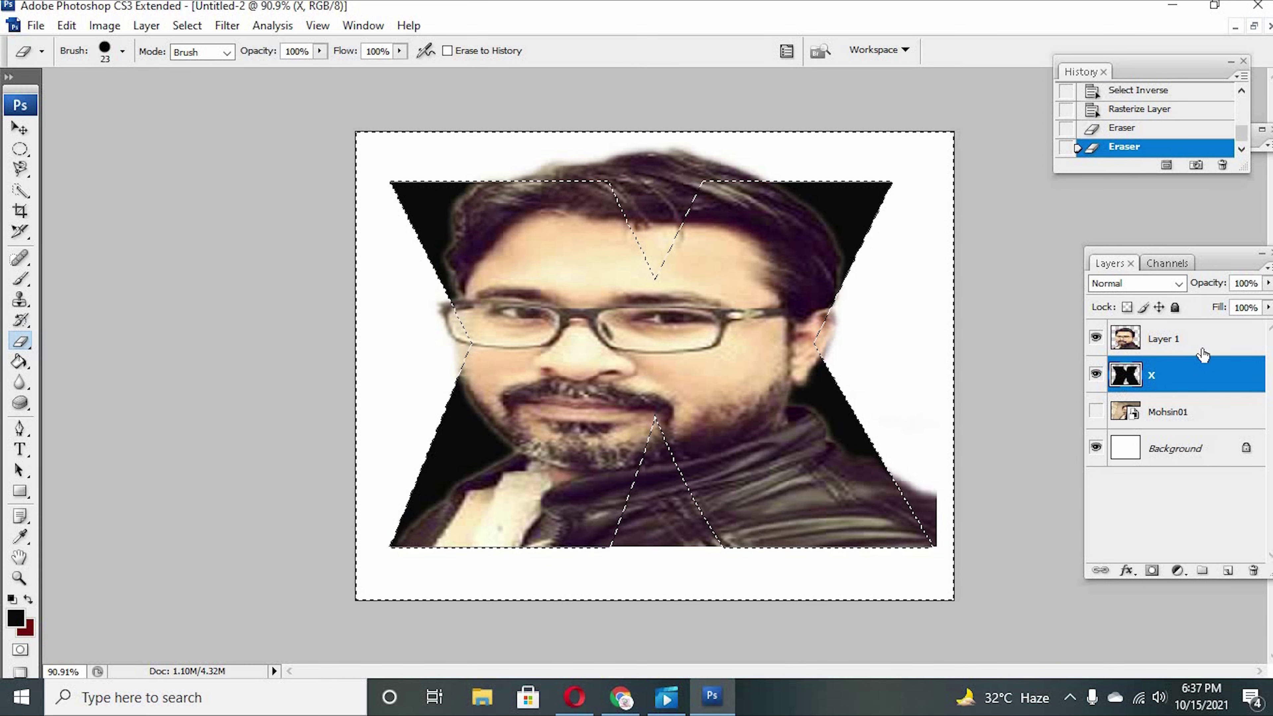
pyautogui.moveTo(1168, 338)
pyautogui.mouseDown()
pyautogui.moveTo(1178, 384)
pyautogui.moveTo(1152, 335)
pyautogui.mouseUp()
# - Erase photo remnants from the X's notches and along its left and right edges
pyautogui.moveTo(597, 178)
pyautogui.mouseDown()
pyautogui.moveTo(714, 187)
pyautogui.moveTo(619, 192)
pyautogui.mouseUp()
pyautogui.moveTo(702, 516)
pyautogui.mouseDown()
pyautogui.moveTo(647, 580)
pyautogui.moveTo(710, 504)
pyautogui.mouseUp()
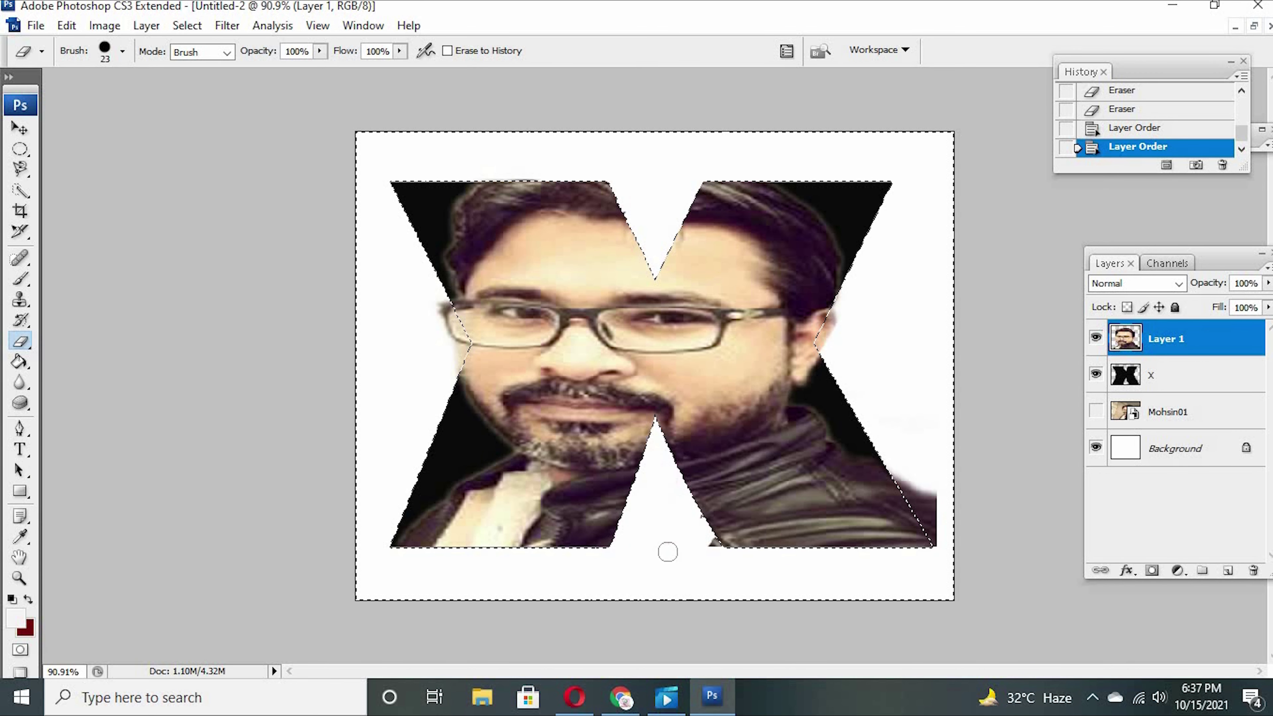
pyautogui.moveTo(903, 480); pyautogui.dragTo(933, 544)
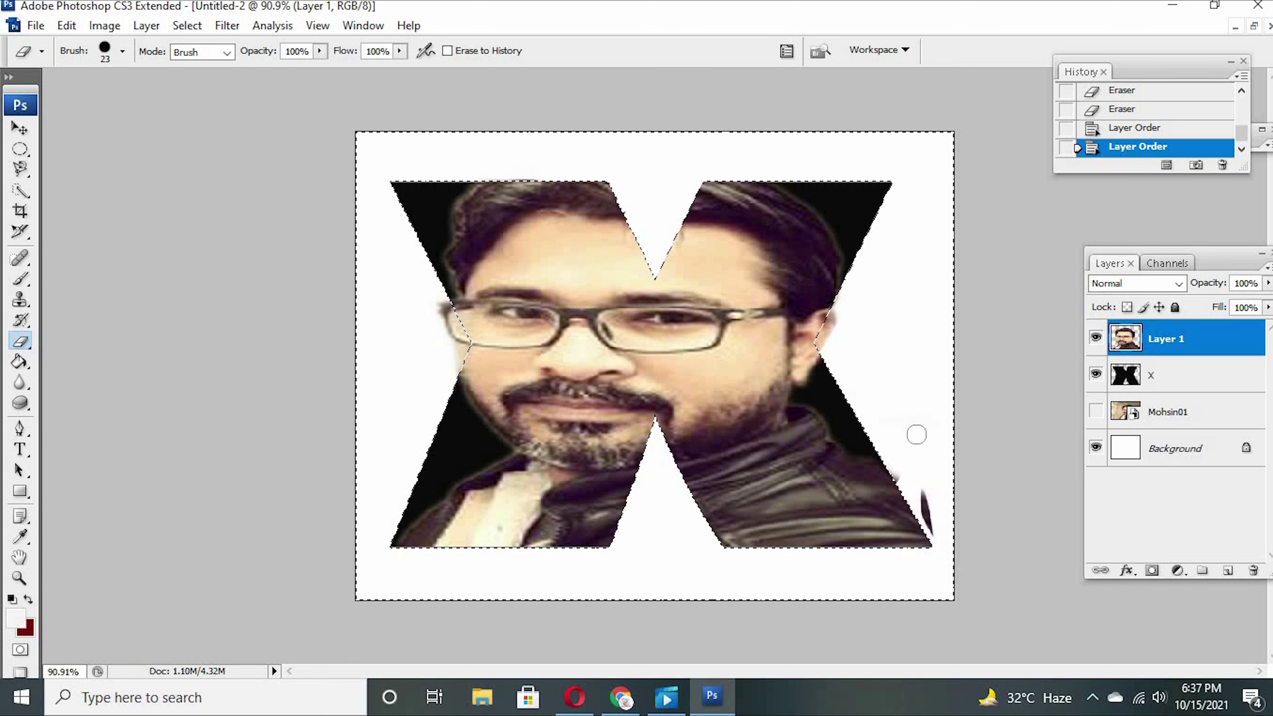
pyautogui.moveTo(852, 385); pyautogui.dragTo(854, 256)
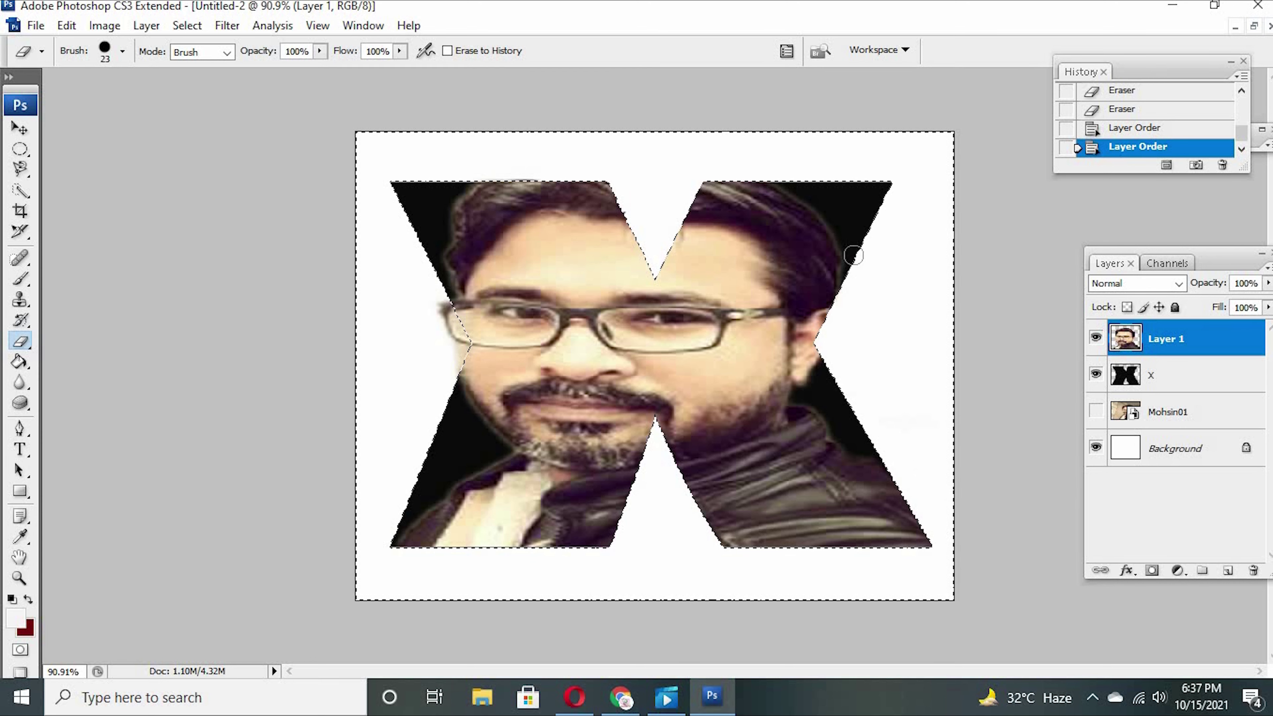
pyautogui.moveTo(476, 387); pyautogui.dragTo(441, 351)
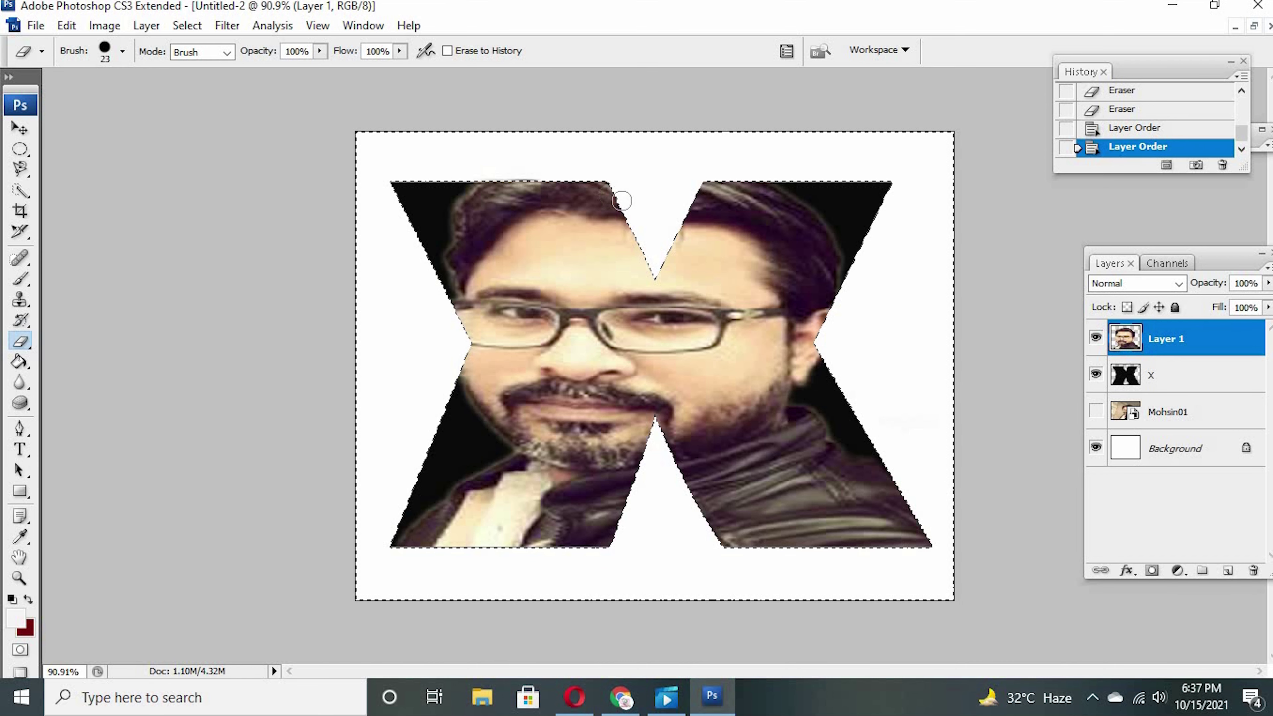
# - Repeat the last transformation and erase stray pixels beside the X on the X layer
pyautogui.click(425, 567)
pyautogui.press('v')
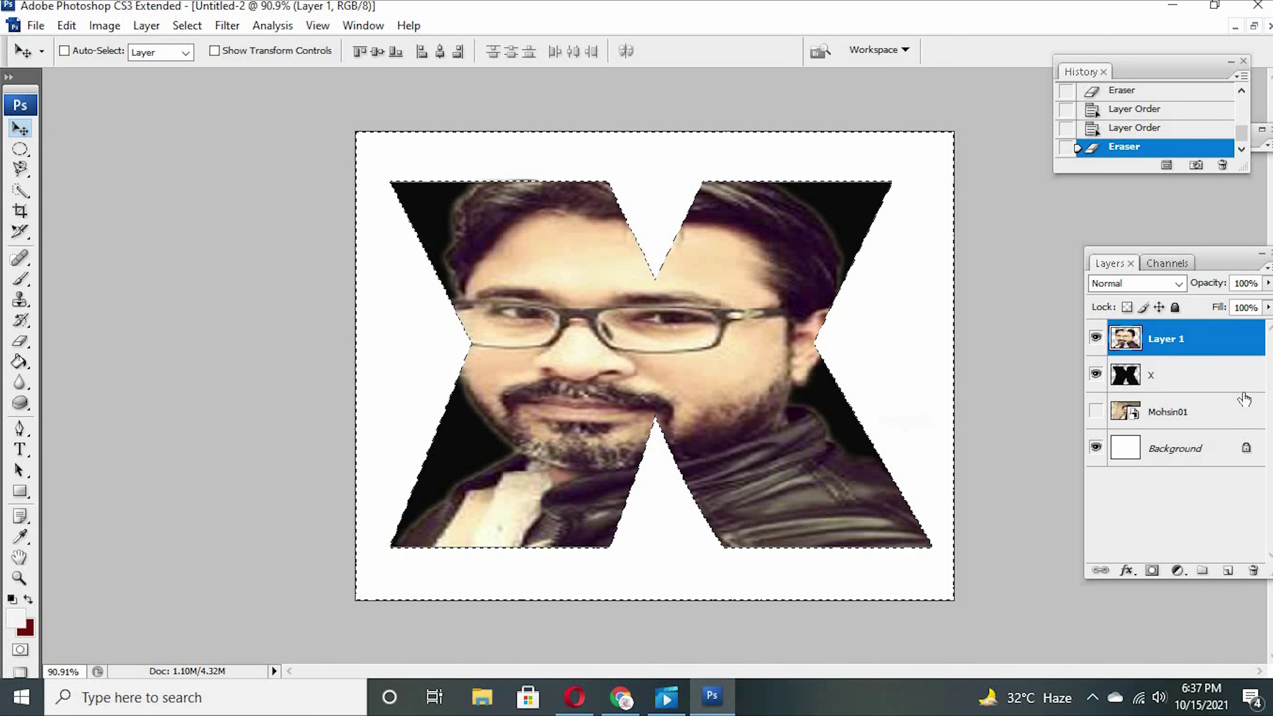
pyautogui.hotkey('ctrl', 'shift', 't')
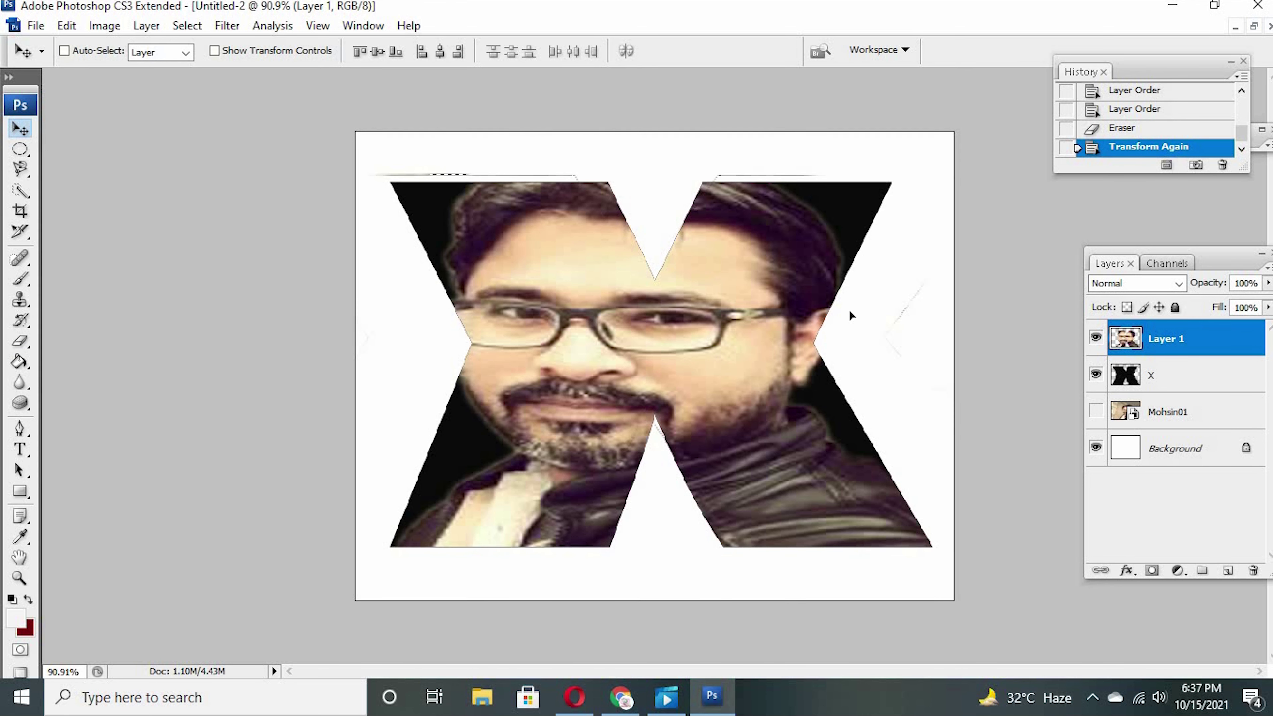
pyautogui.click(20, 342)
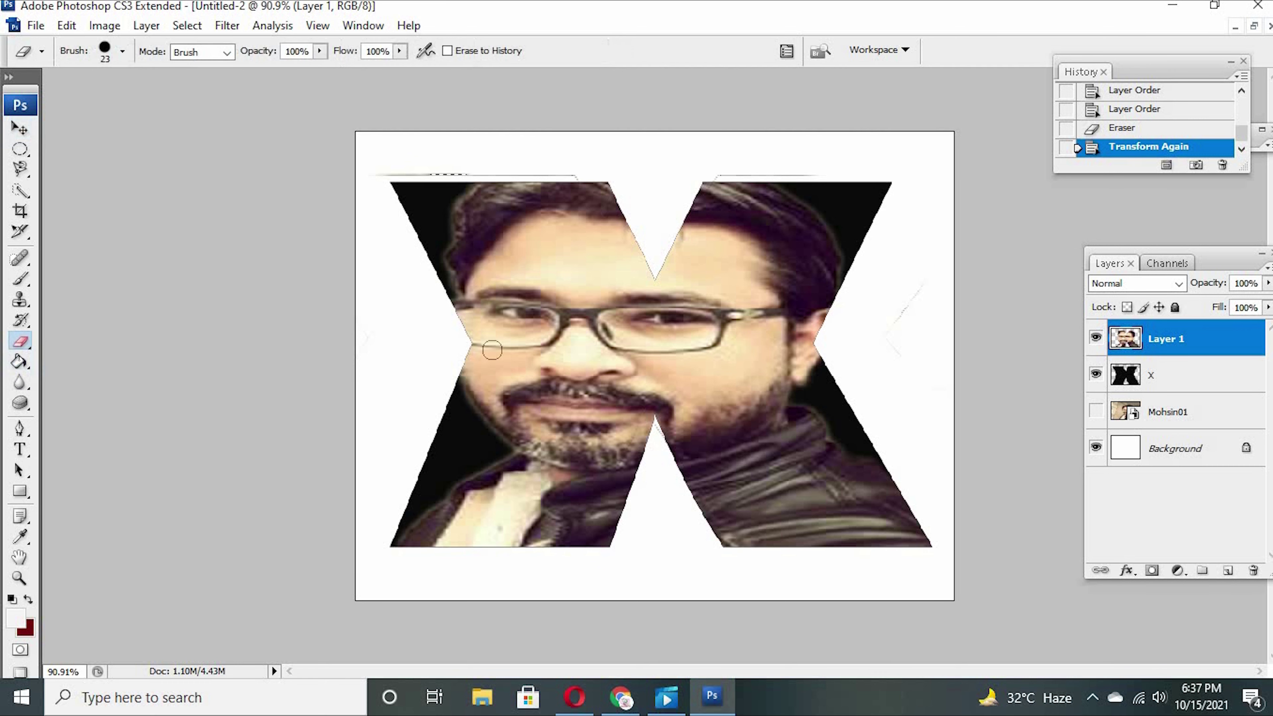
pyautogui.moveTo(902, 351); pyautogui.dragTo(898, 331)
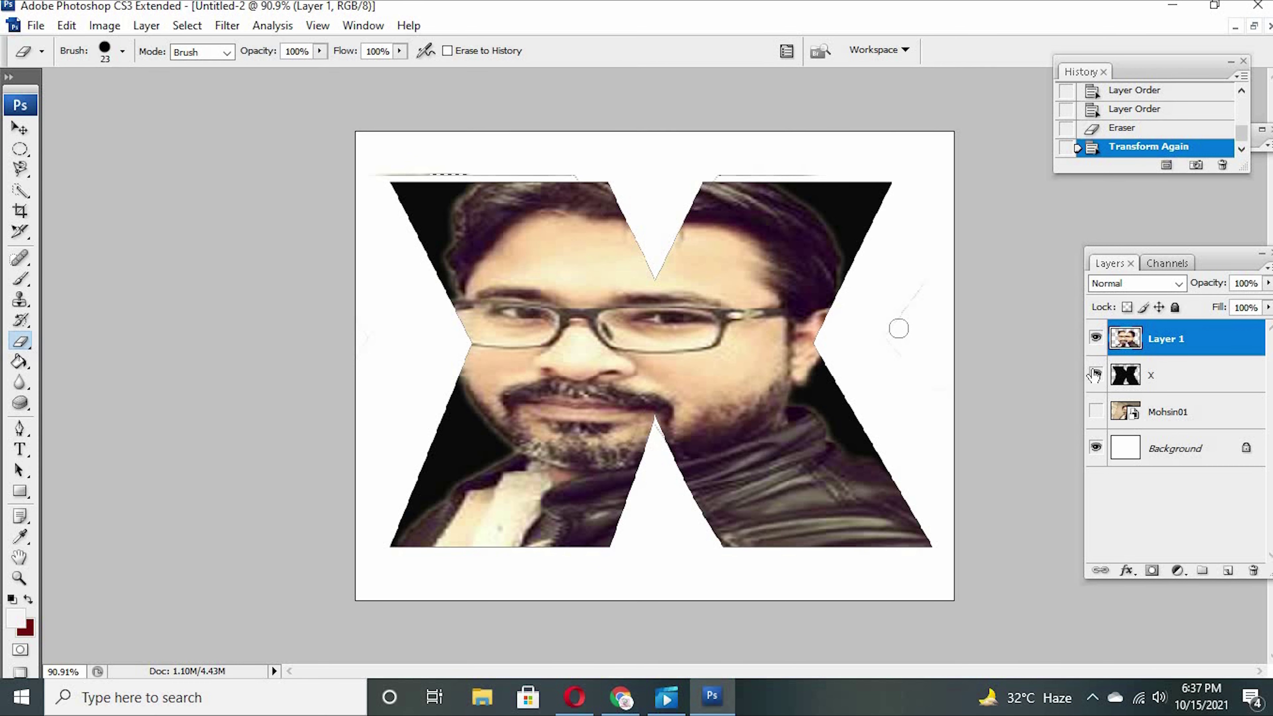
pyautogui.click(1196, 385)
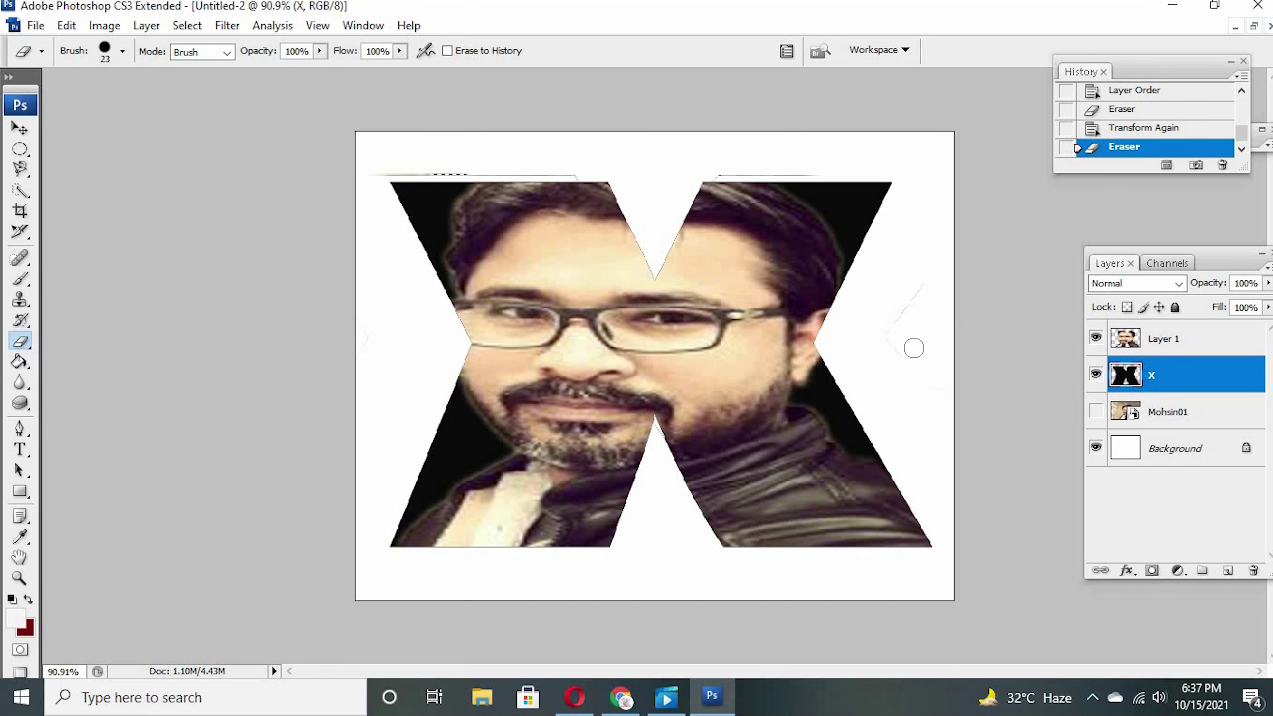
pyautogui.moveTo(886, 343); pyautogui.dragTo(917, 313)
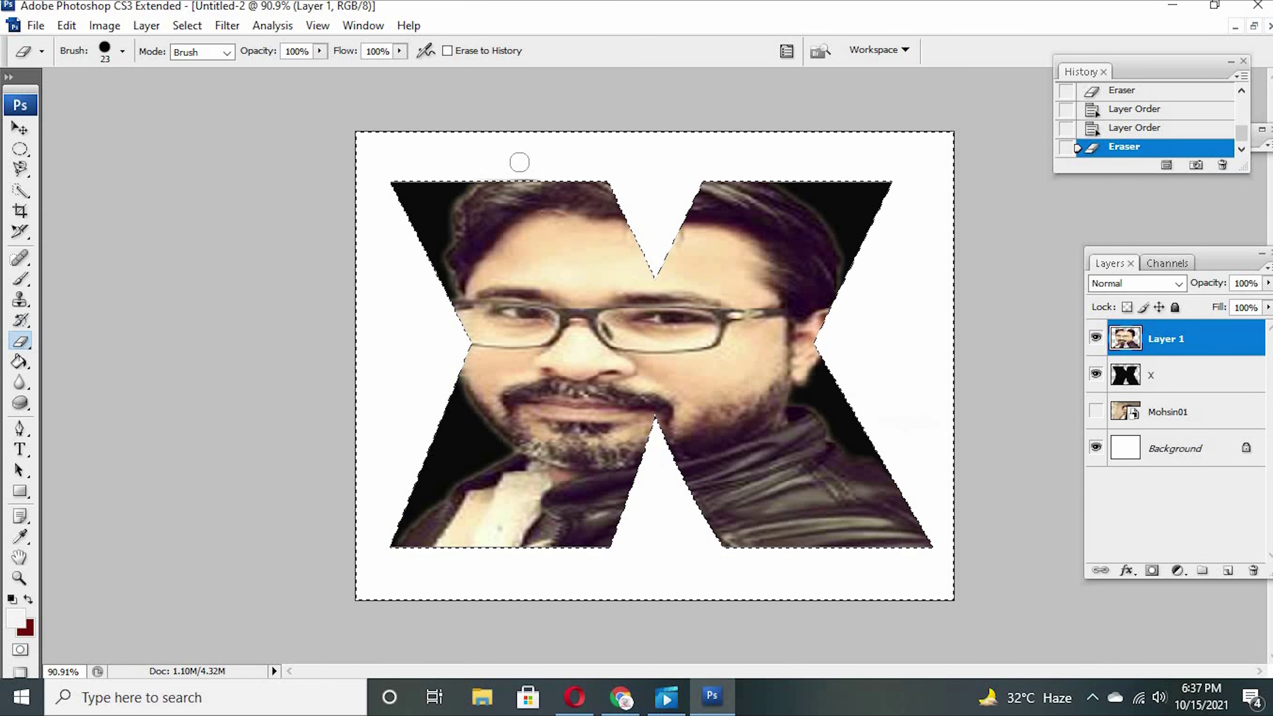
pyautogui.click(431, 146)
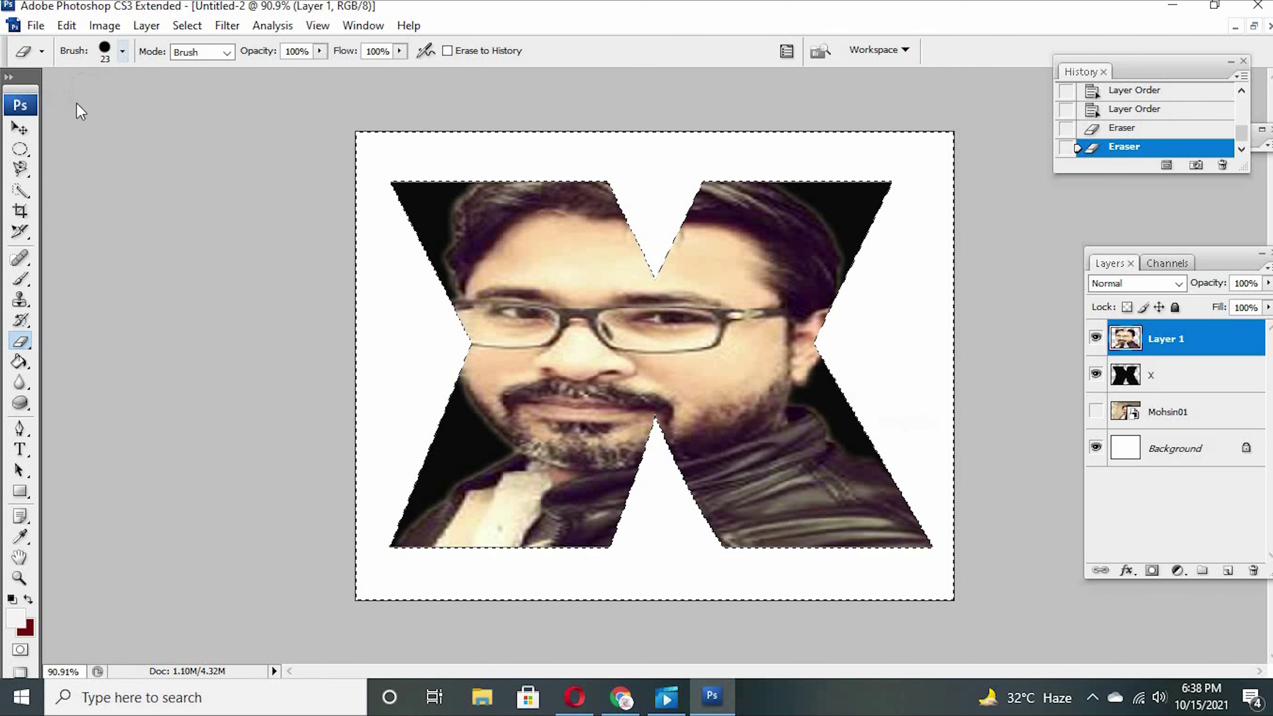
# - Erase remaining stray pixels with a 123 px eraser and merge the visible layers
pyautogui.click(123, 51)
pyautogui.moveTo(44, 102); pyautogui.dragTo(51, 102)
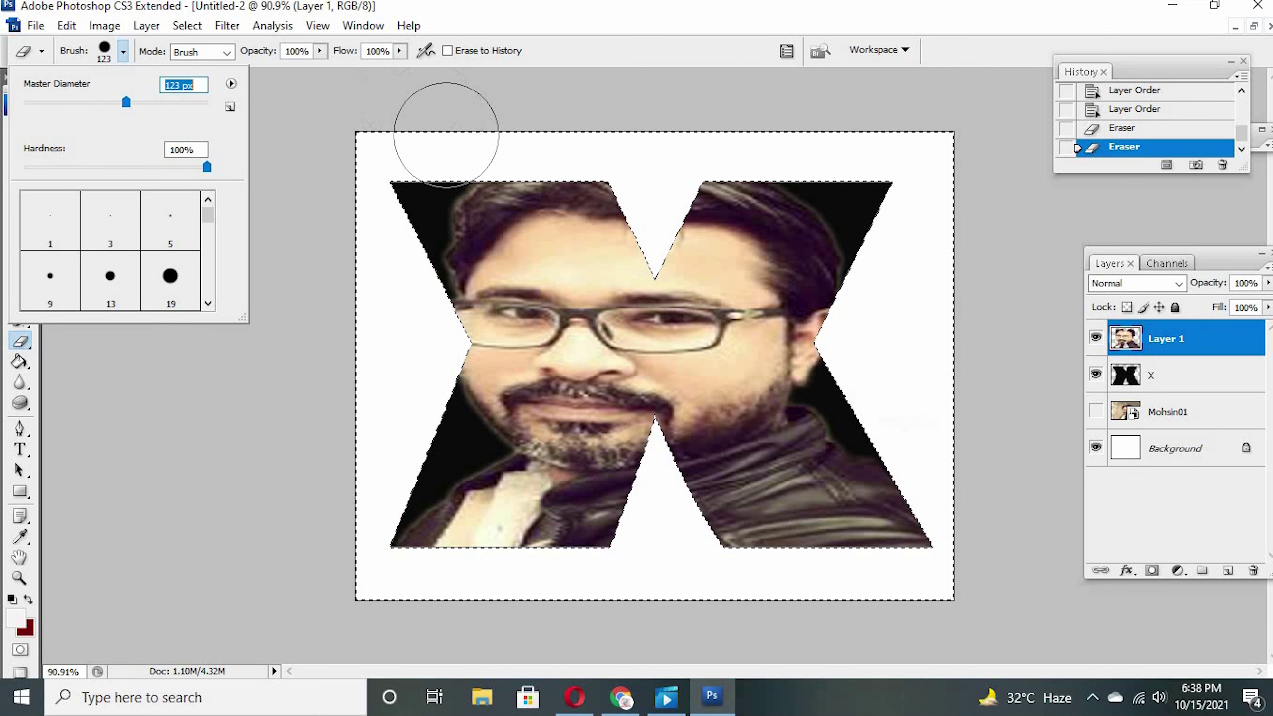
pyautogui.press('Return')
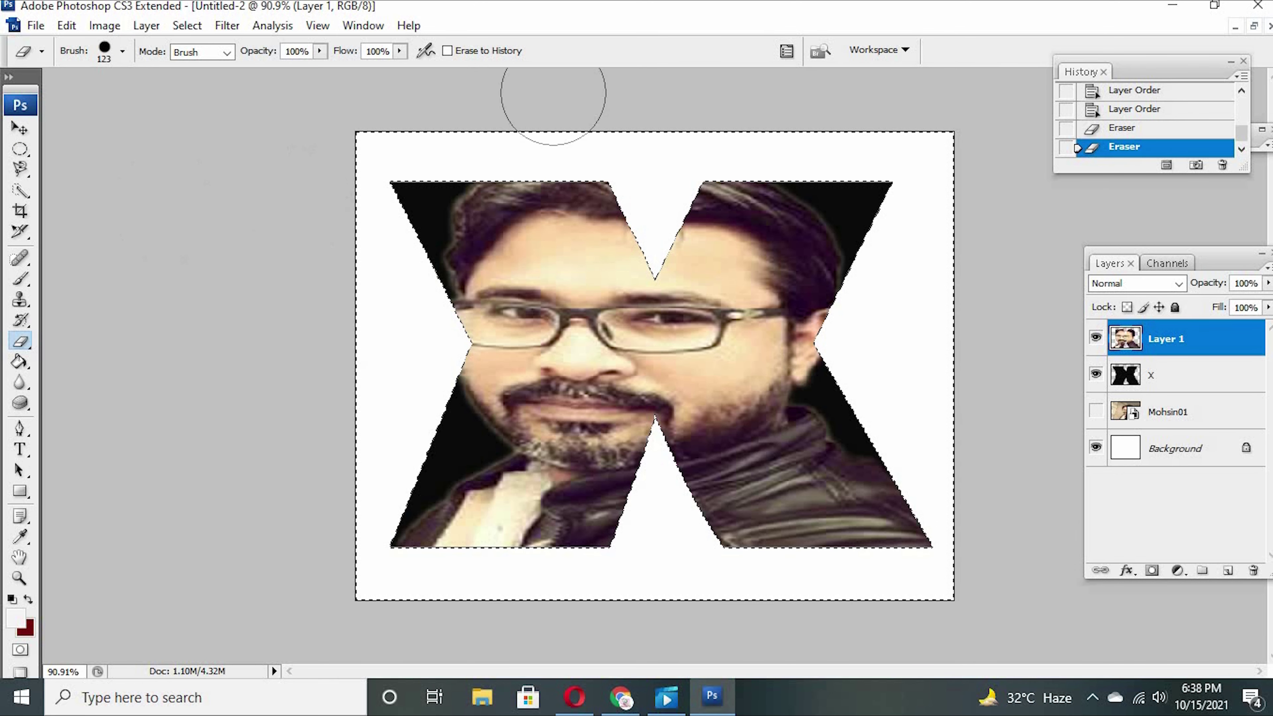
pyautogui.click(590, 522)
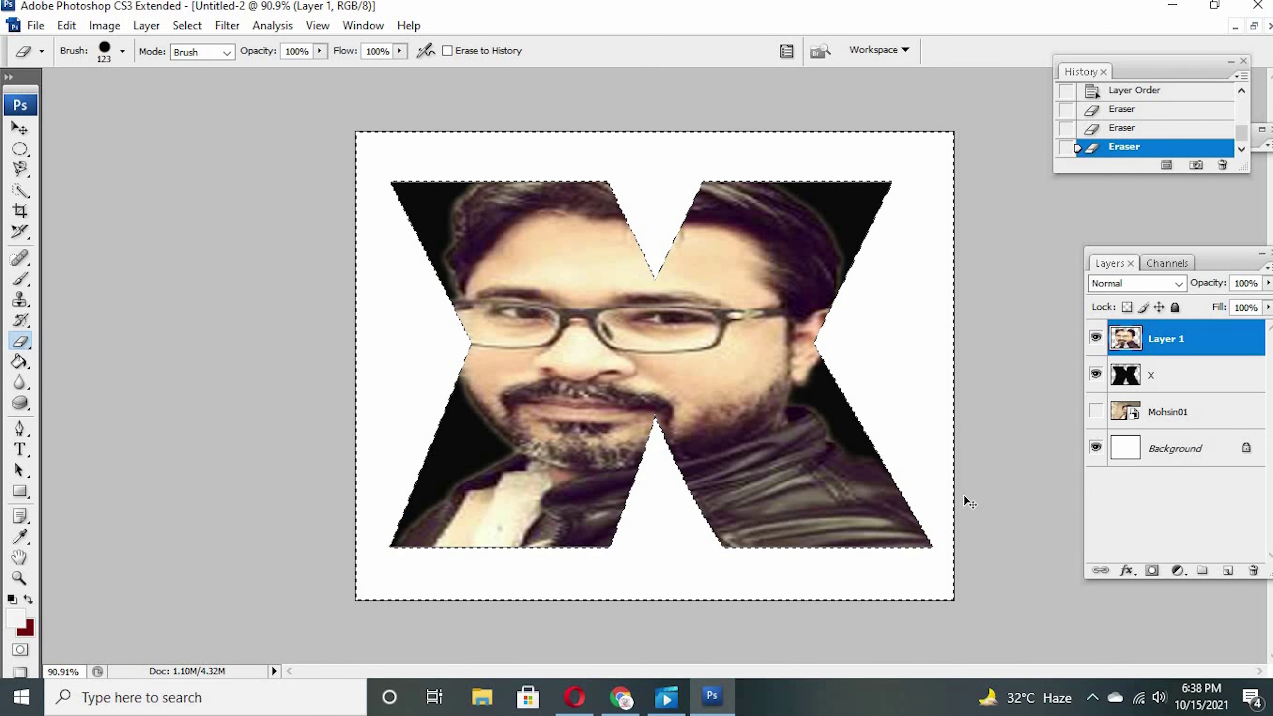
pyautogui.hotkey('ctrl', 'shift', 'e')
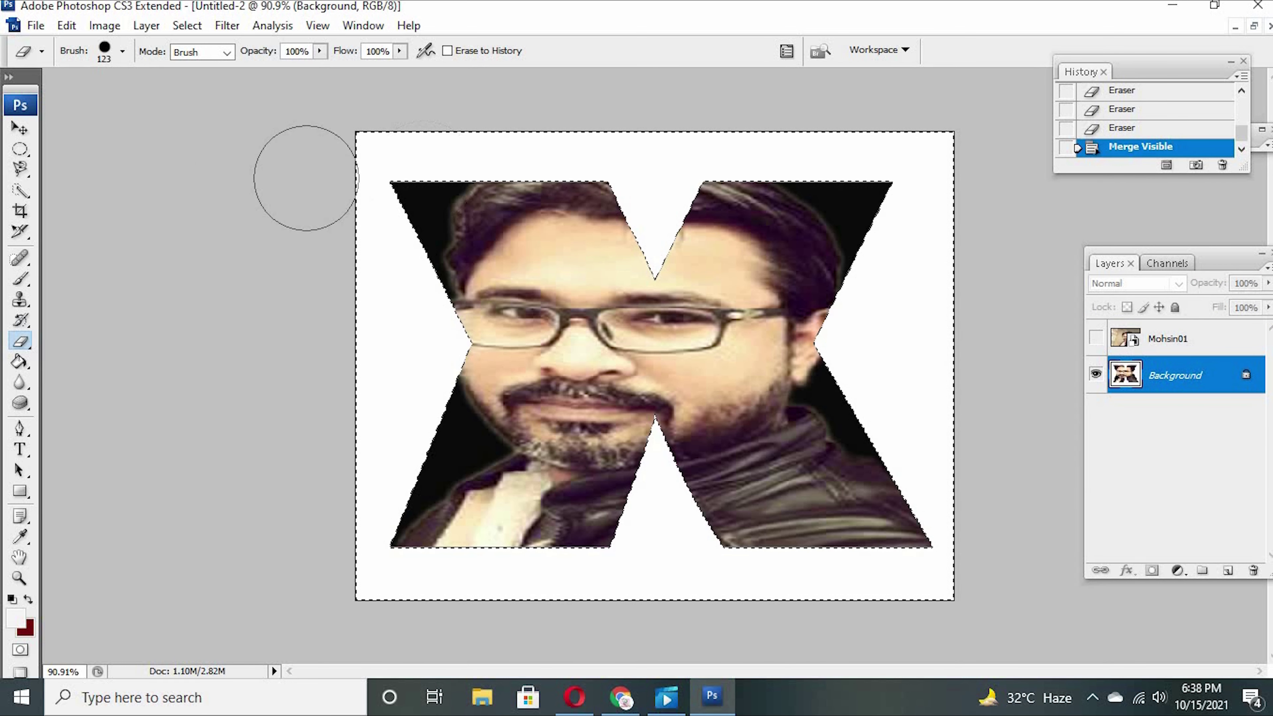
# - Select the X-shaped portrait, copy it to a new Layer 1 with Ctrl+J, then reselect Layer 0
pyautogui.press('v')
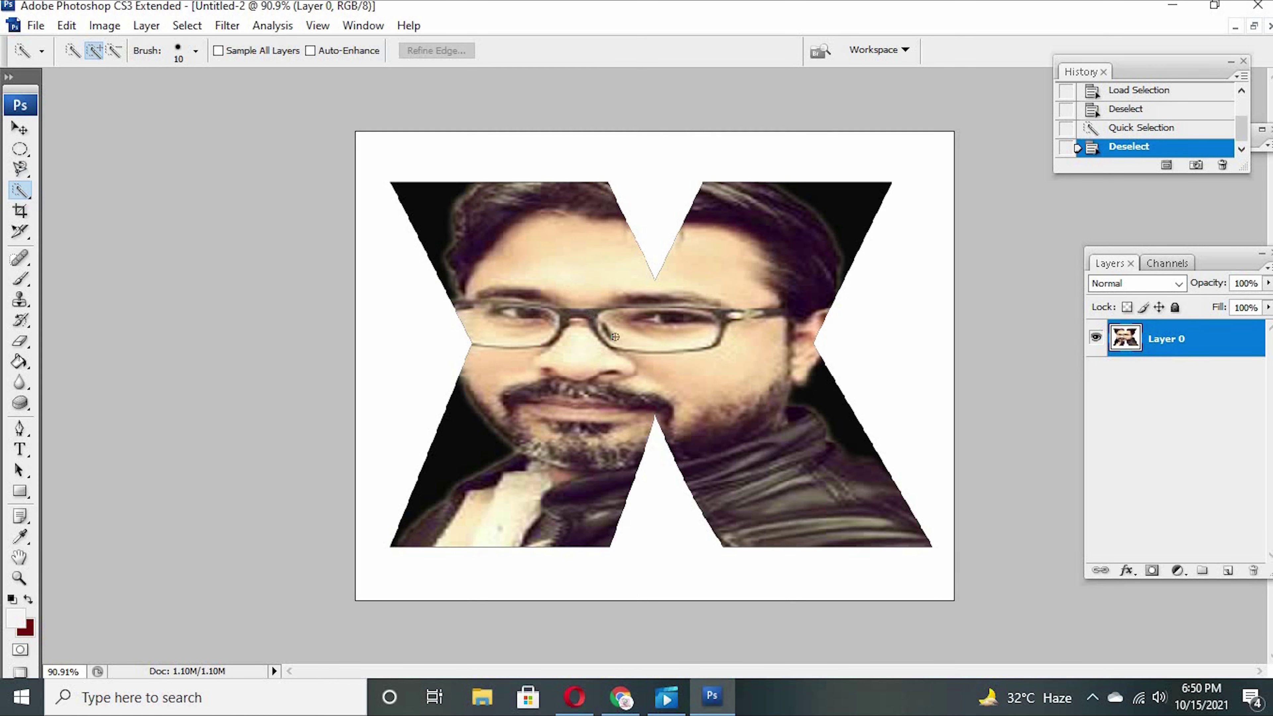
pyautogui.moveTo(570, 281)
pyautogui.mouseDown()
pyautogui.moveTo(759, 190)
pyautogui.moveTo(569, 429)
pyautogui.mouseUp()
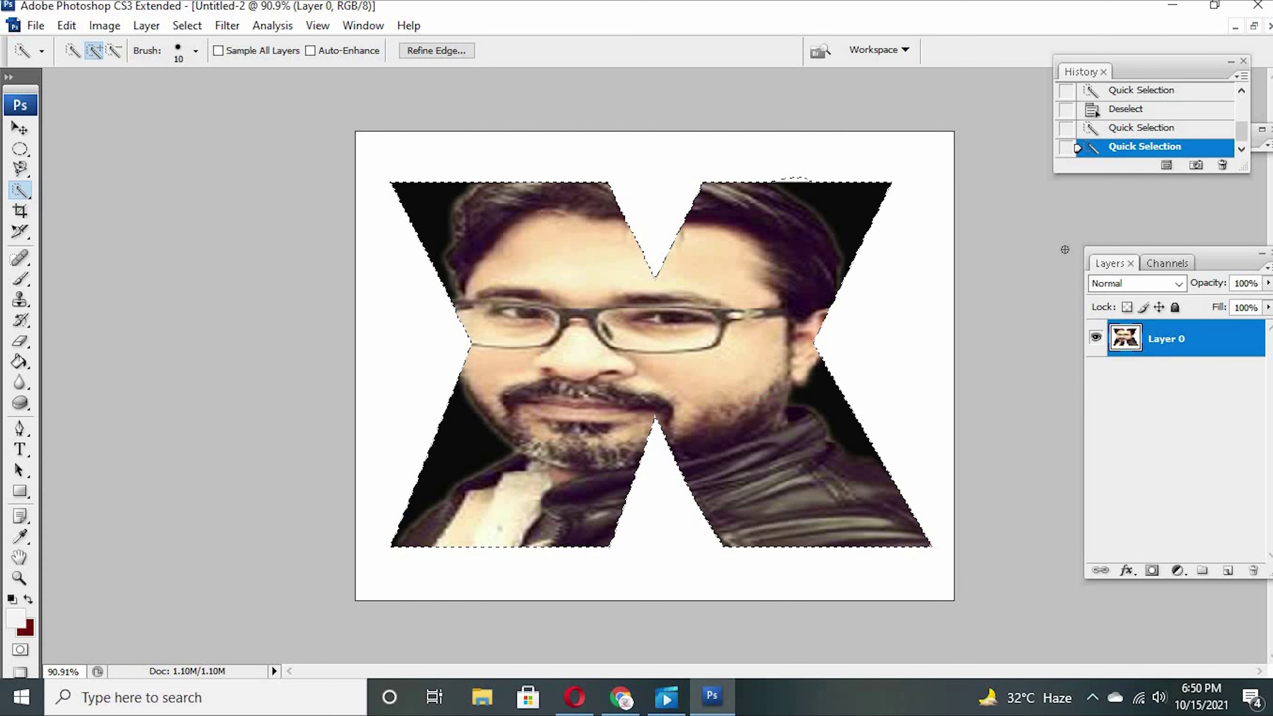
pyautogui.hotkey('ctrl', 'j')
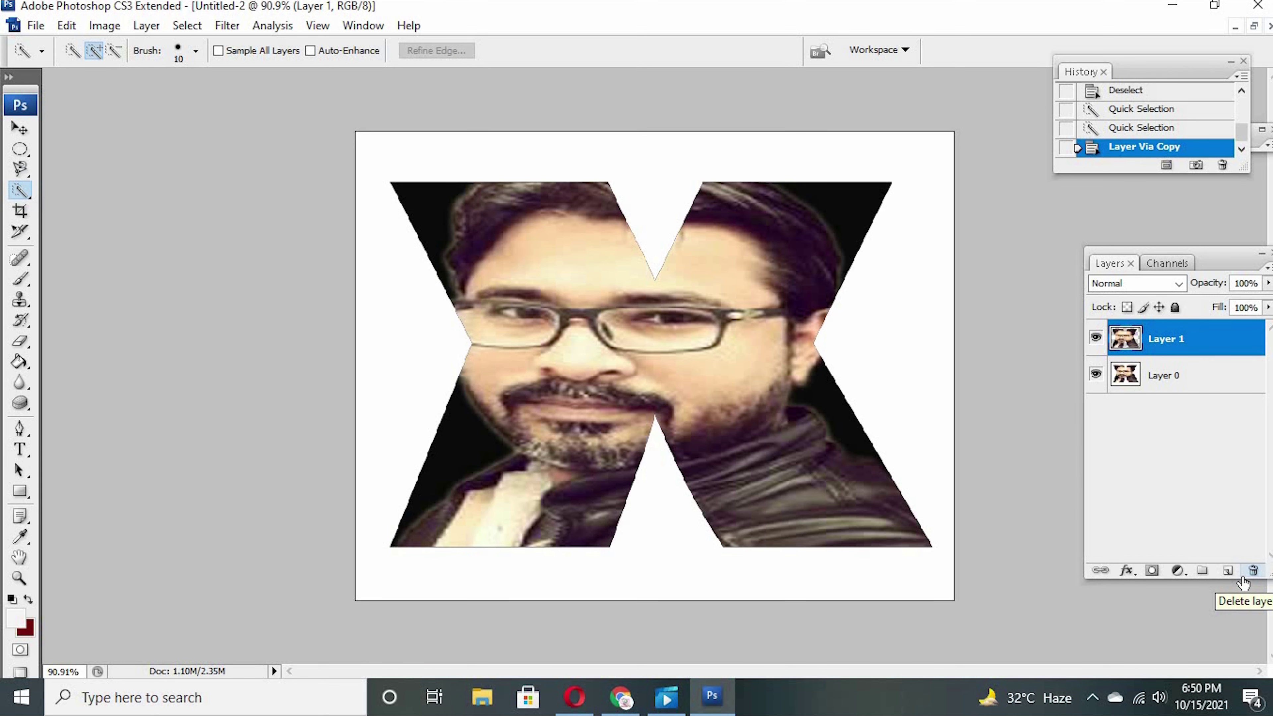
pyautogui.click(1199, 383)
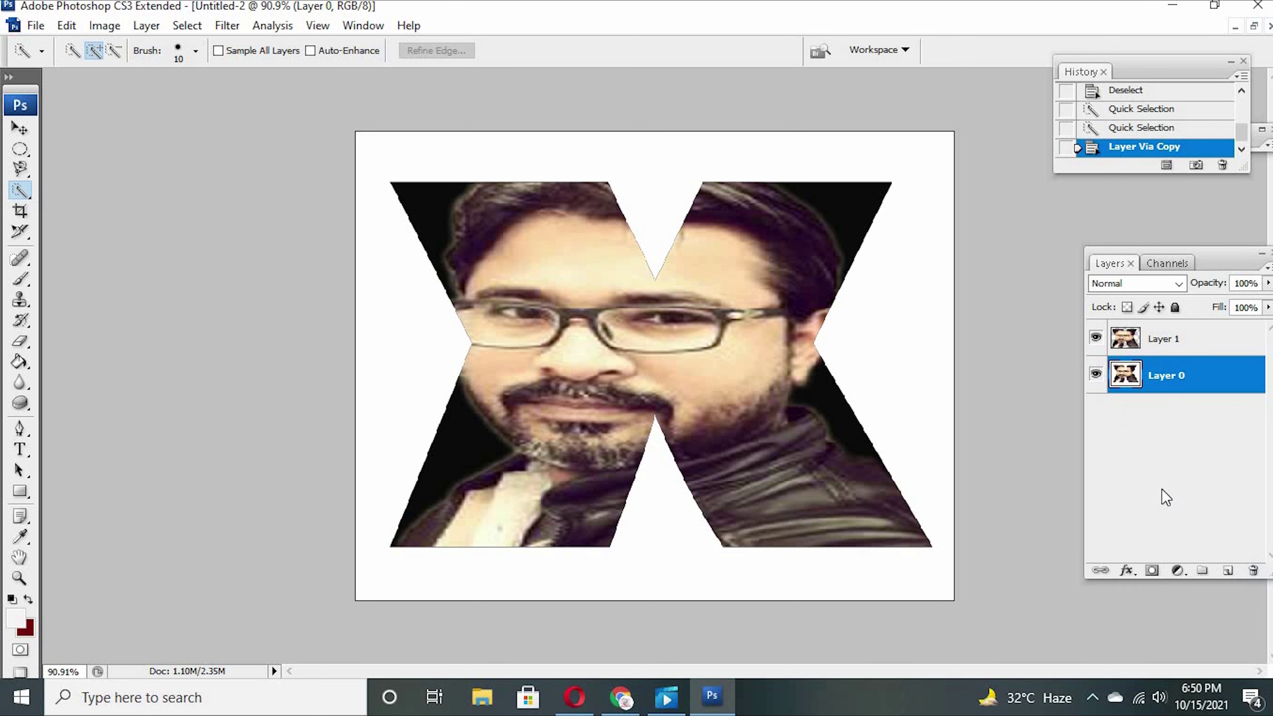
# - Add a Pattern Overlay to Layer 0, scaled to about 499%
pyautogui.doubleClick(1191, 388)
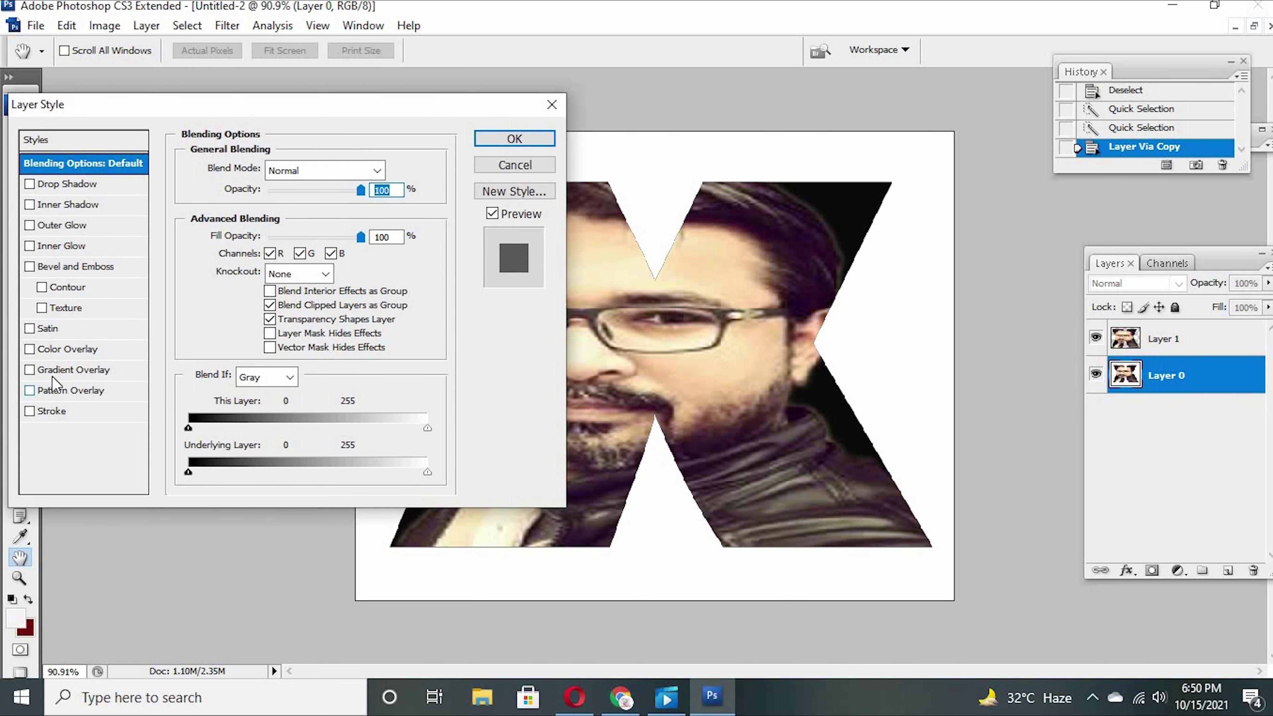
pyautogui.click(47, 390)
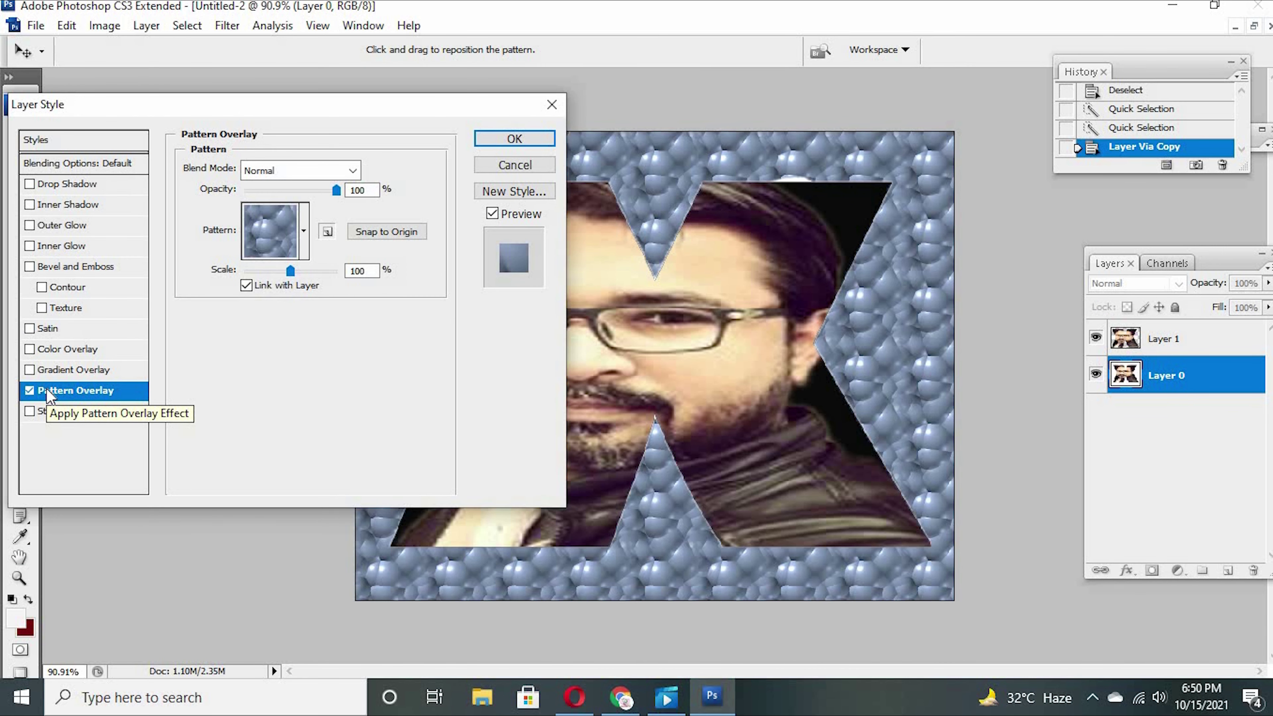
pyautogui.moveTo(290, 271); pyautogui.dragTo(351, 262)
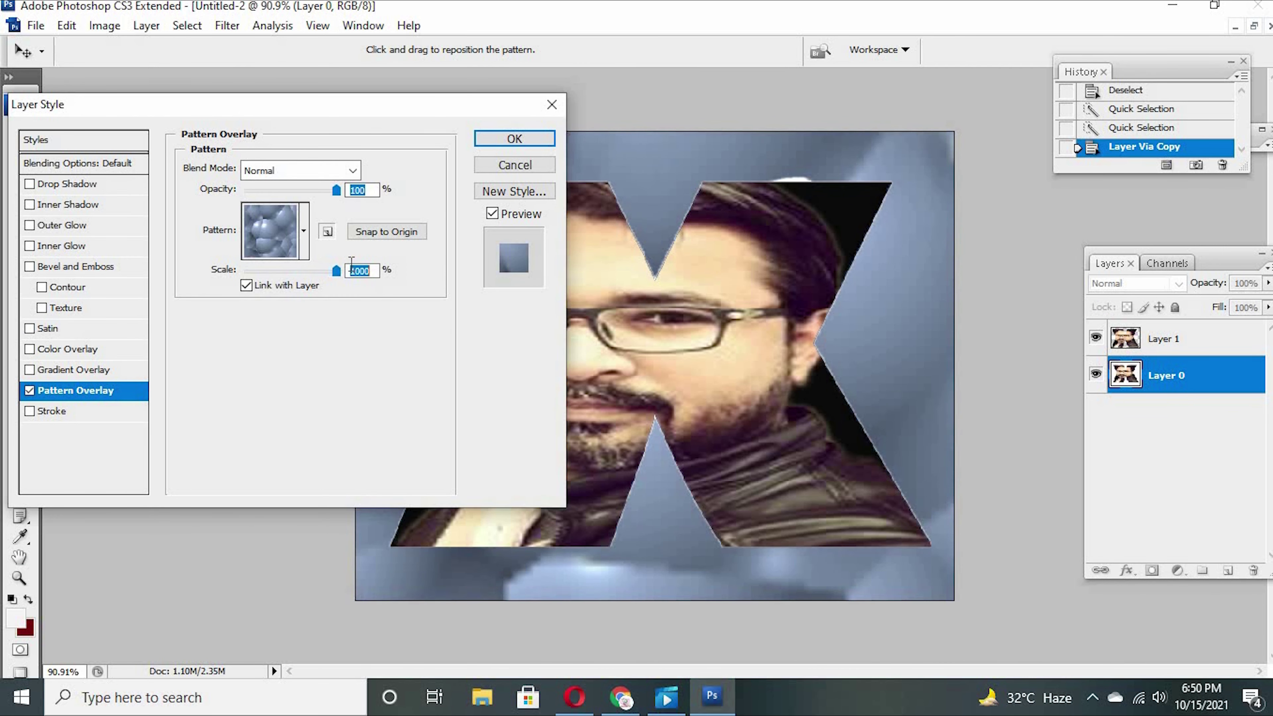
pyautogui.click(311, 270)
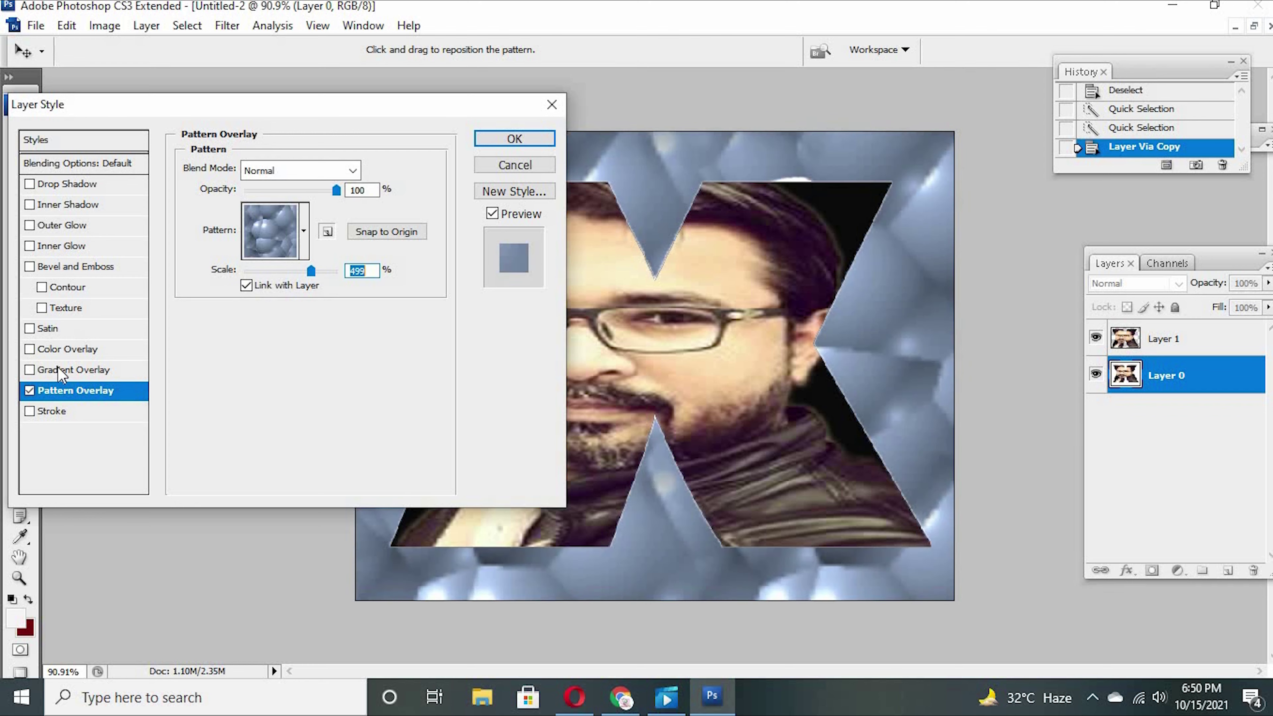
# - Add a Gradient Overlay from the Orange, Yellow, Orange preset, with orange stop at 74% and yellow at 36%
pyautogui.click(29, 391)
pyautogui.click(30, 370)
pyautogui.click(78, 371)
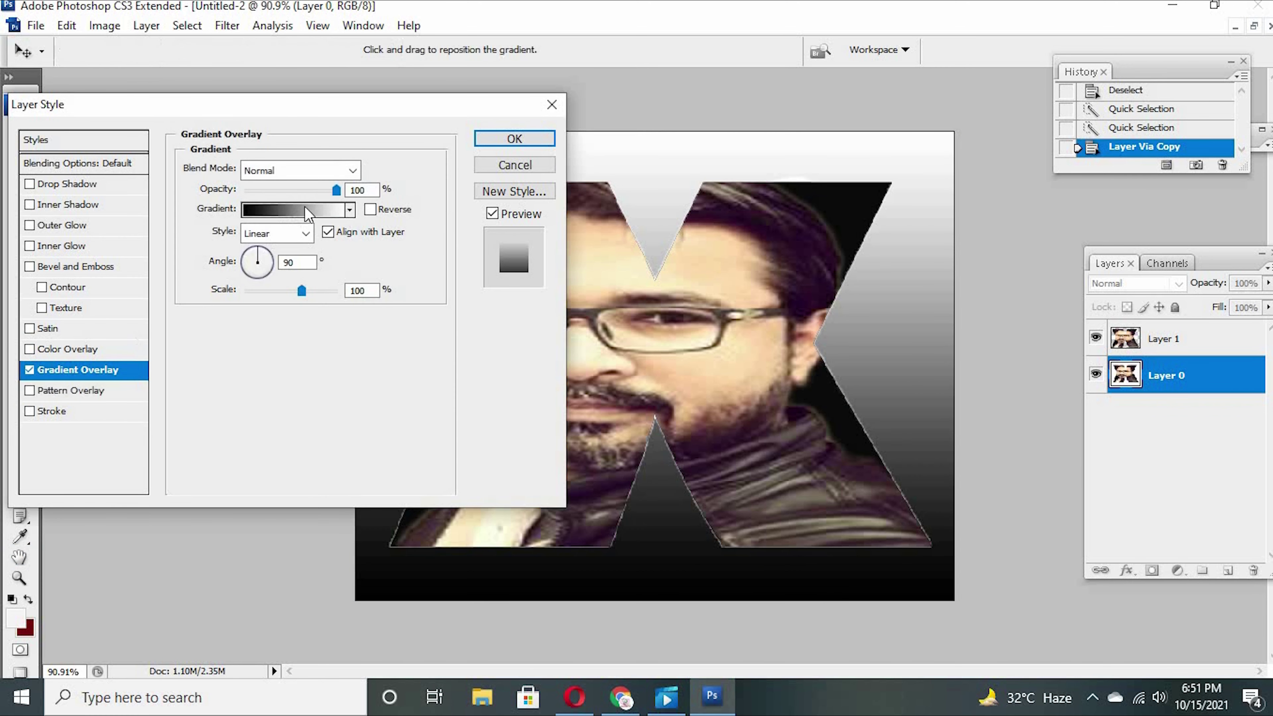
pyautogui.click(293, 209)
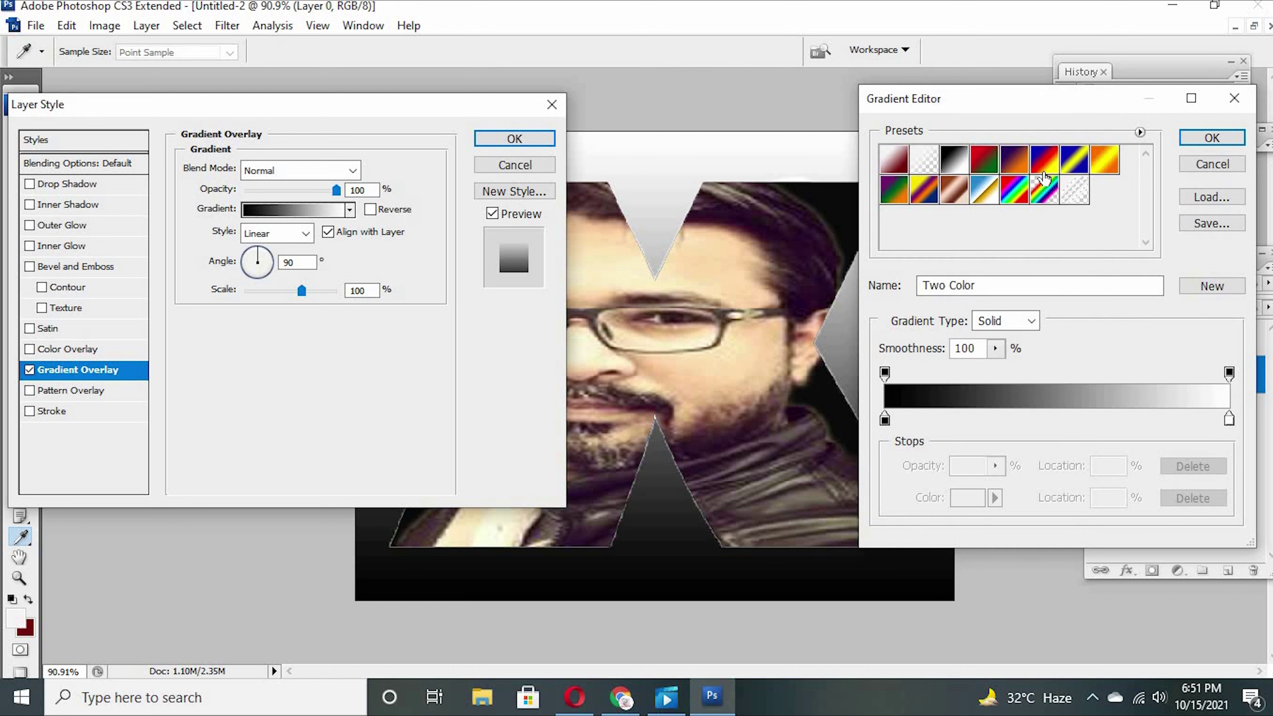
pyautogui.click(1106, 161)
pyautogui.click(1229, 419)
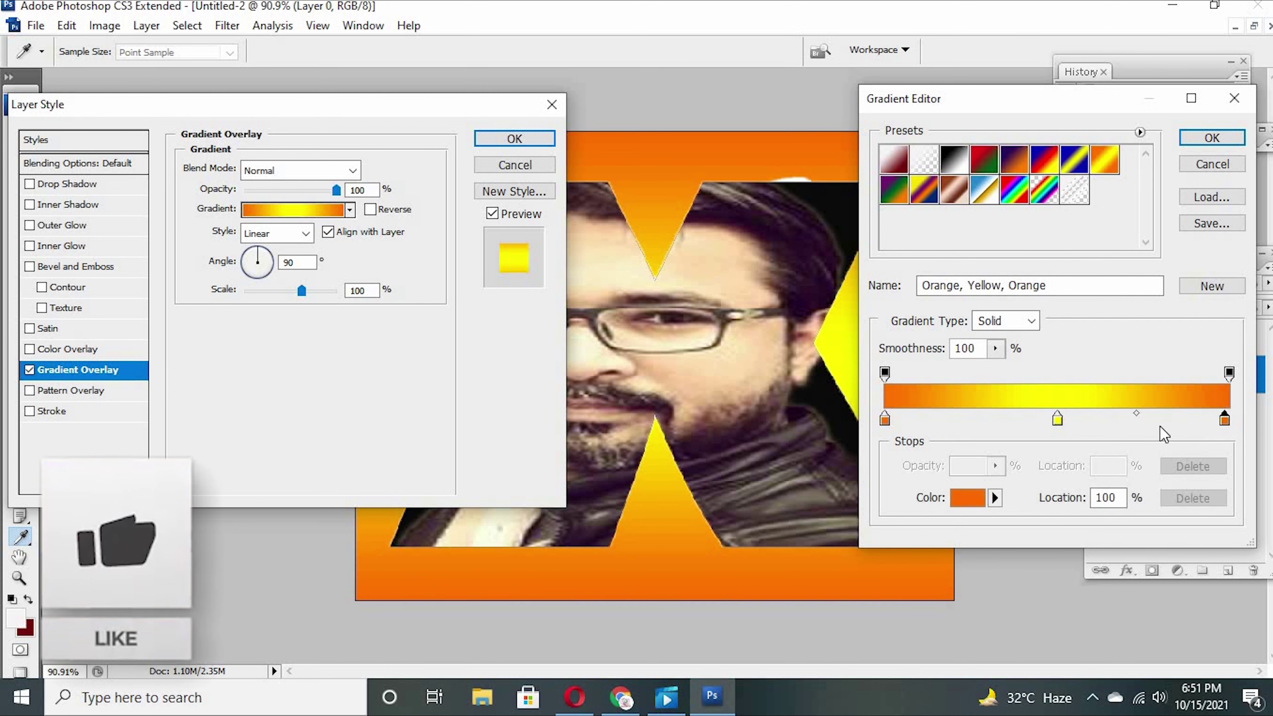
pyautogui.moveTo(1230, 419)
pyautogui.mouseDown()
pyautogui.moveTo(1142, 418)
pyautogui.moveTo(1153, 426)
pyautogui.mouseUp()
pyautogui.moveTo(1057, 419); pyautogui.dragTo(1009, 419)
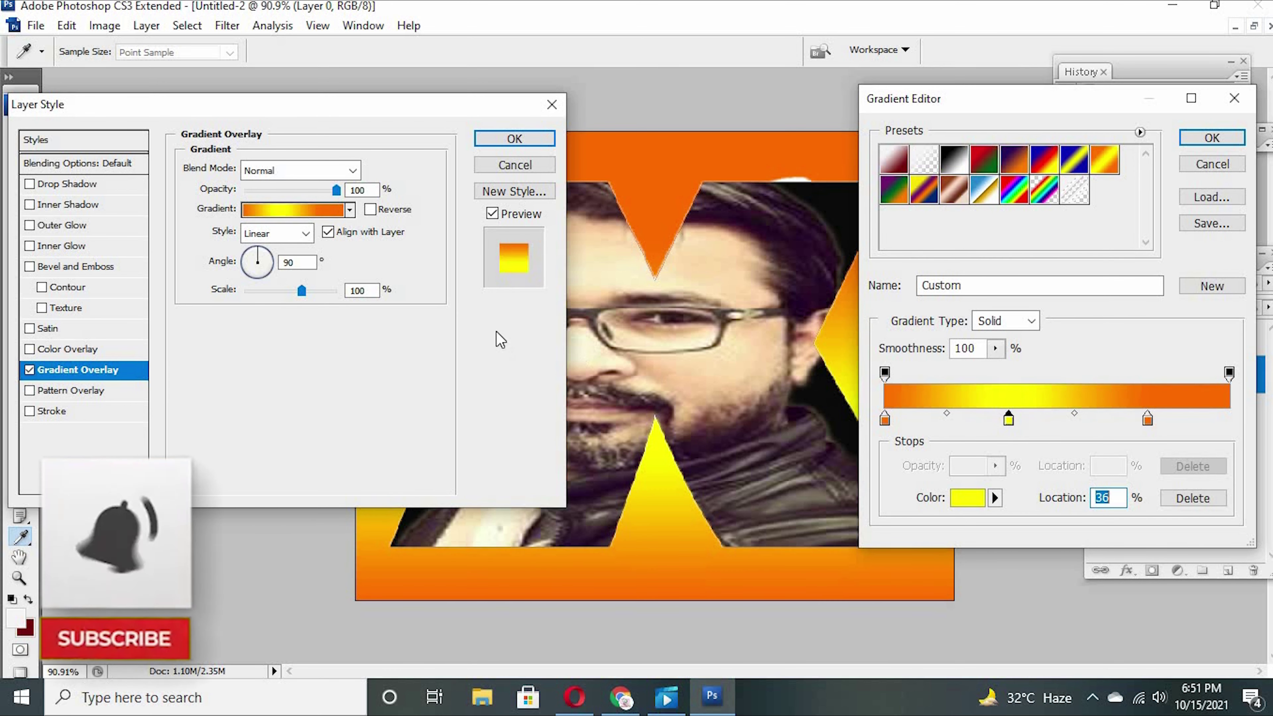
pyautogui.click(1212, 138)
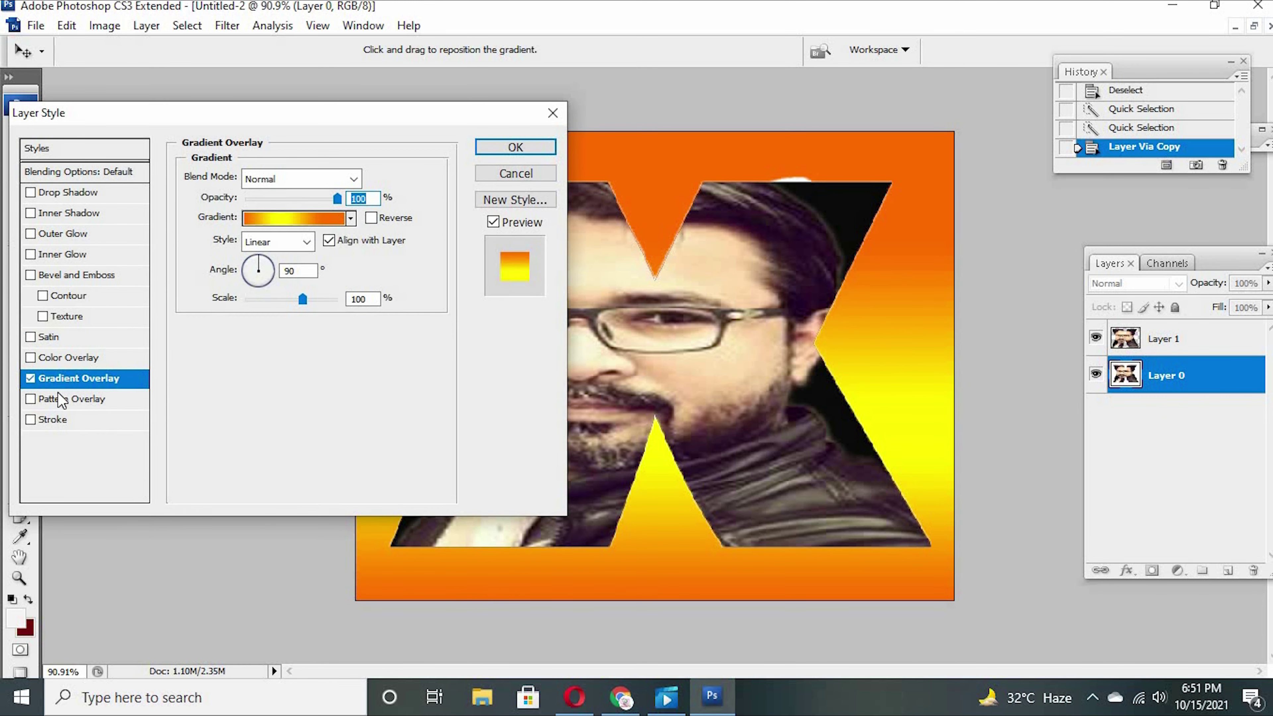
pyautogui.click(30, 399)
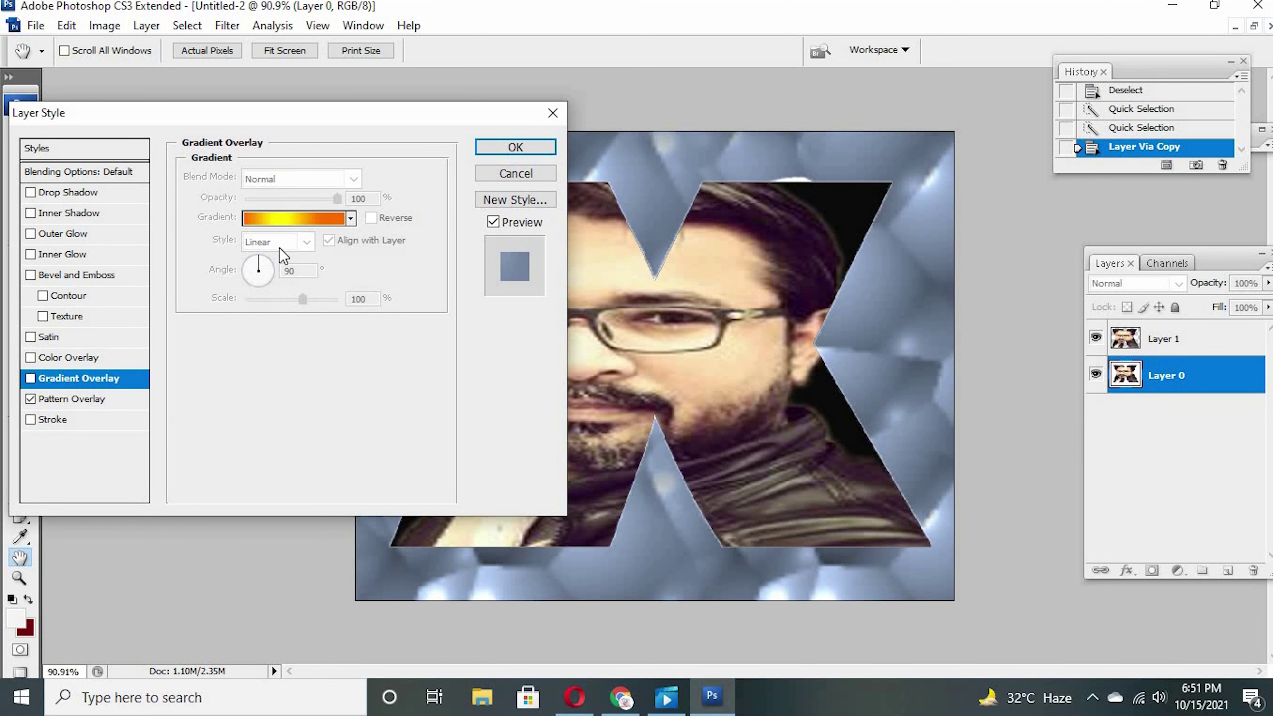
pyautogui.click(30, 378)
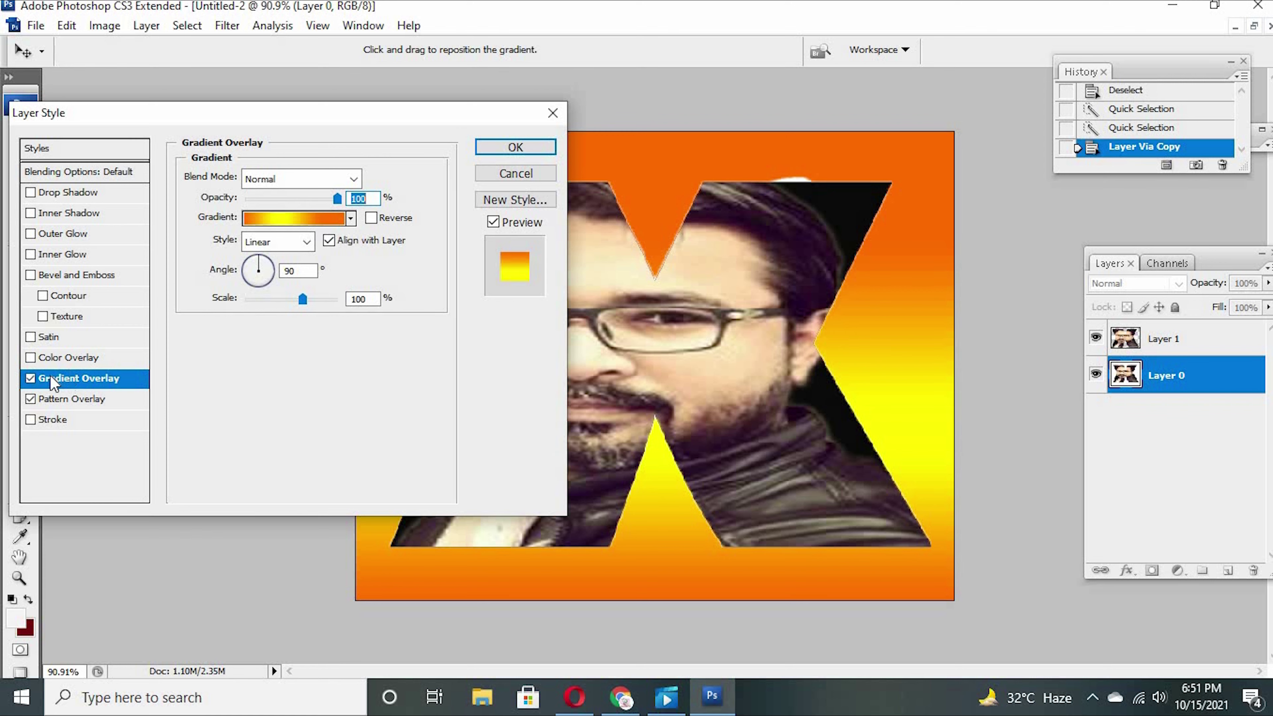
# - Turn off the gradient overlay and choose the grey stone pattern for the Pattern Overlay
pyautogui.click(30, 378)
pyautogui.click(54, 399)
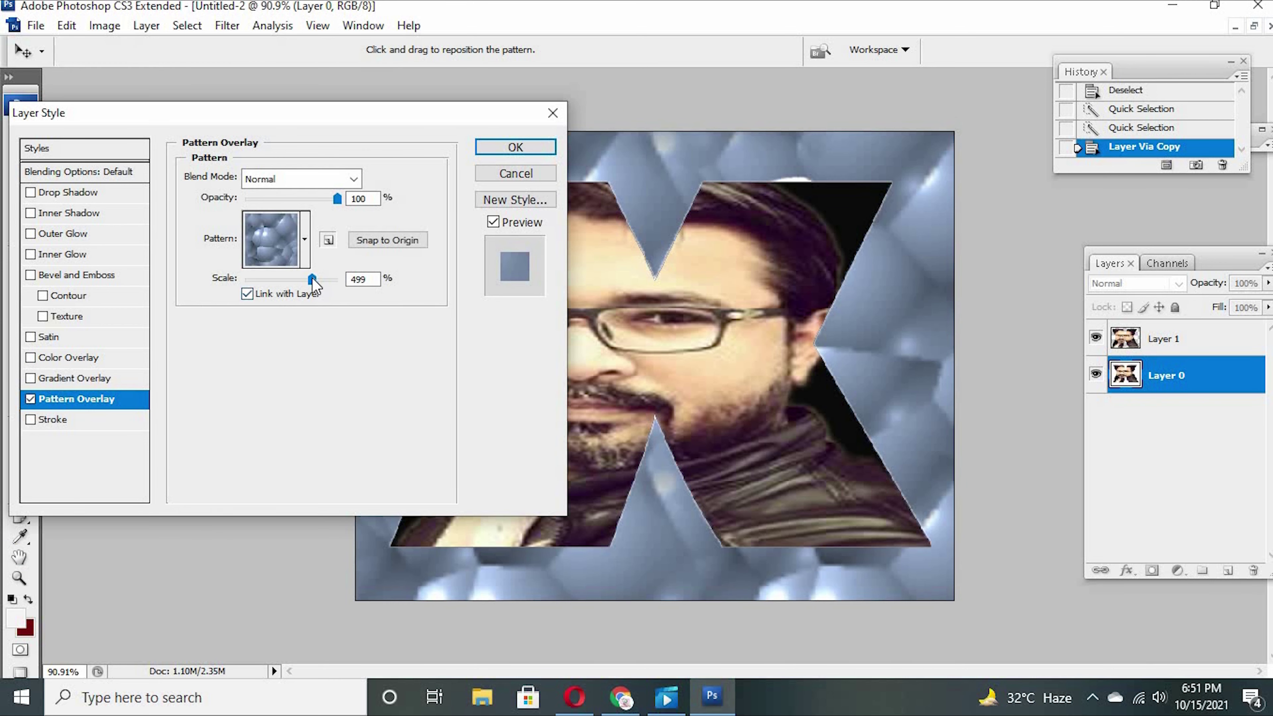
pyautogui.moveTo(313, 280); pyautogui.dragTo(318, 279)
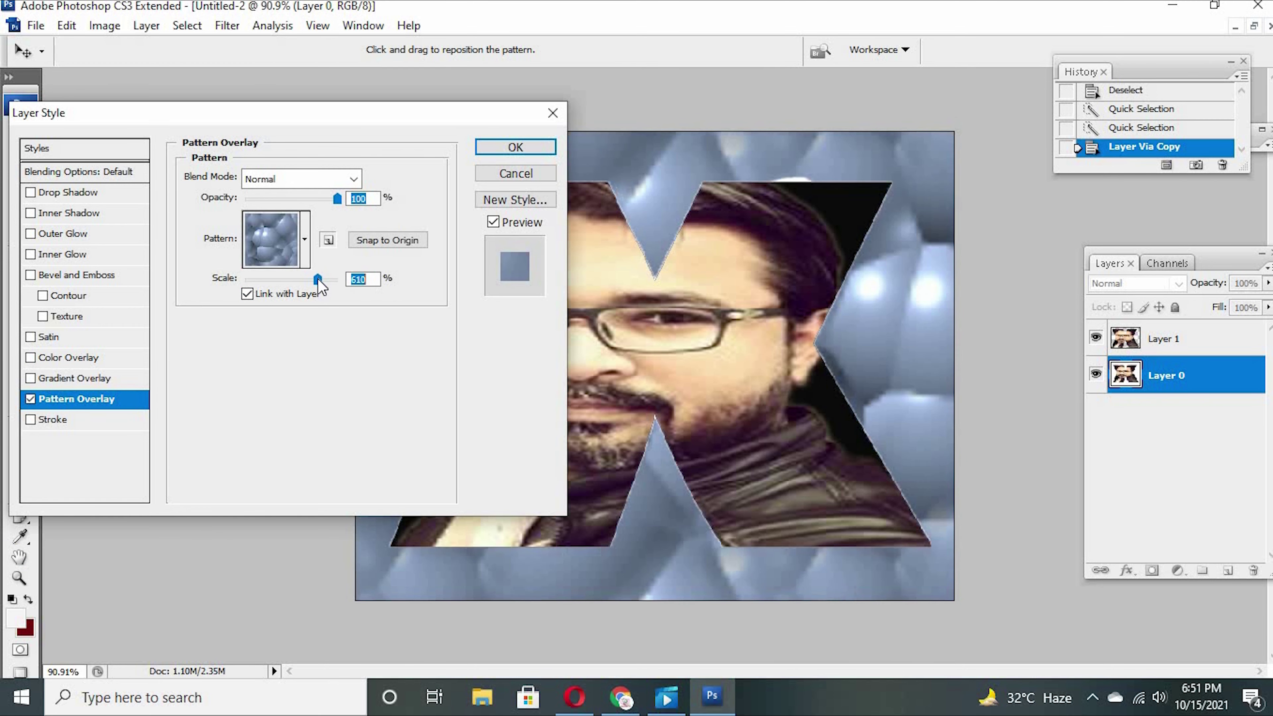
pyautogui.moveTo(337, 199)
pyautogui.mouseDown()
pyautogui.moveTo(246, 198)
pyautogui.moveTo(323, 198)
pyautogui.mouseUp()
pyautogui.click(325, 181)
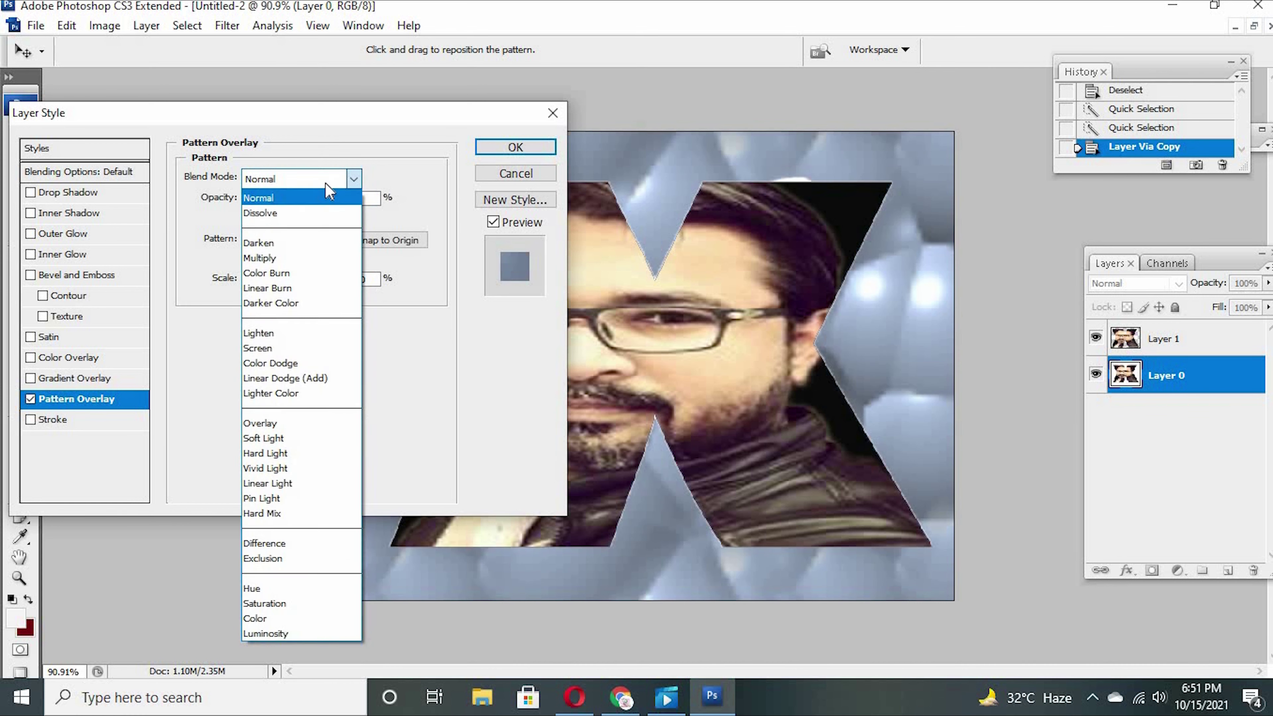
pyautogui.click(270, 191)
pyautogui.click(271, 246)
pyautogui.click(333, 326)
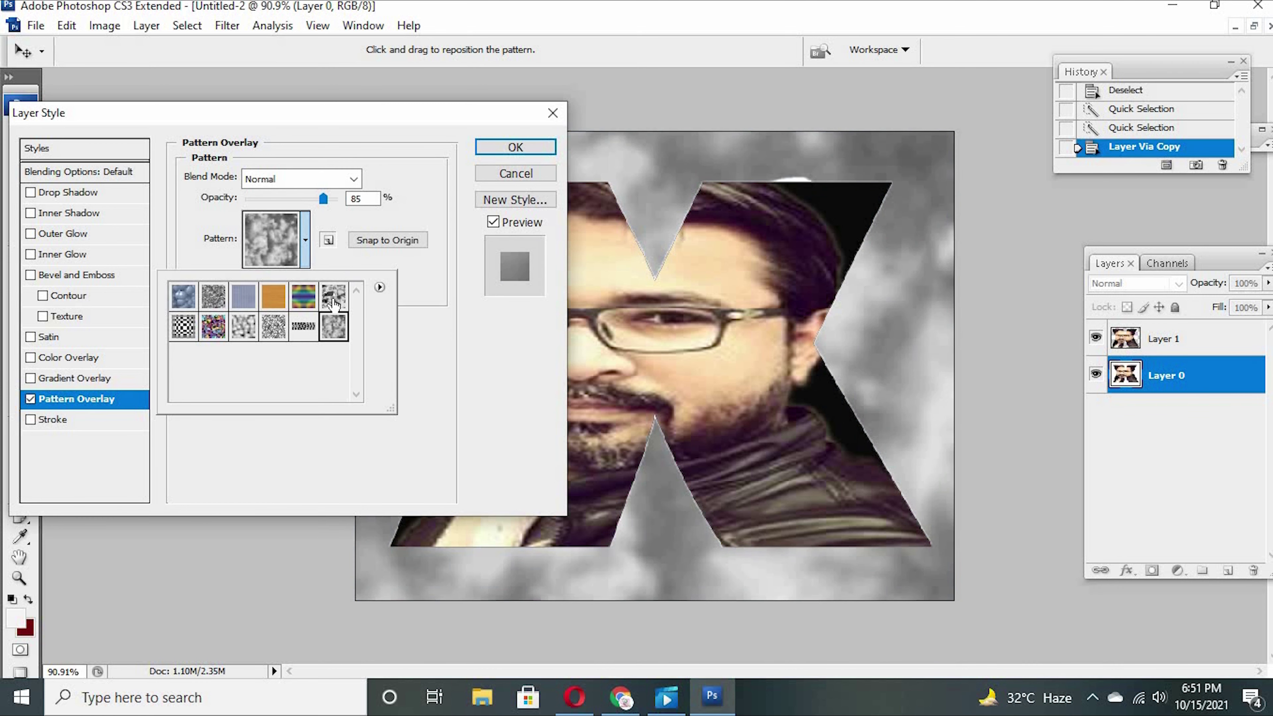
pyautogui.click(334, 296)
pyautogui.click(213, 326)
pyautogui.click(183, 326)
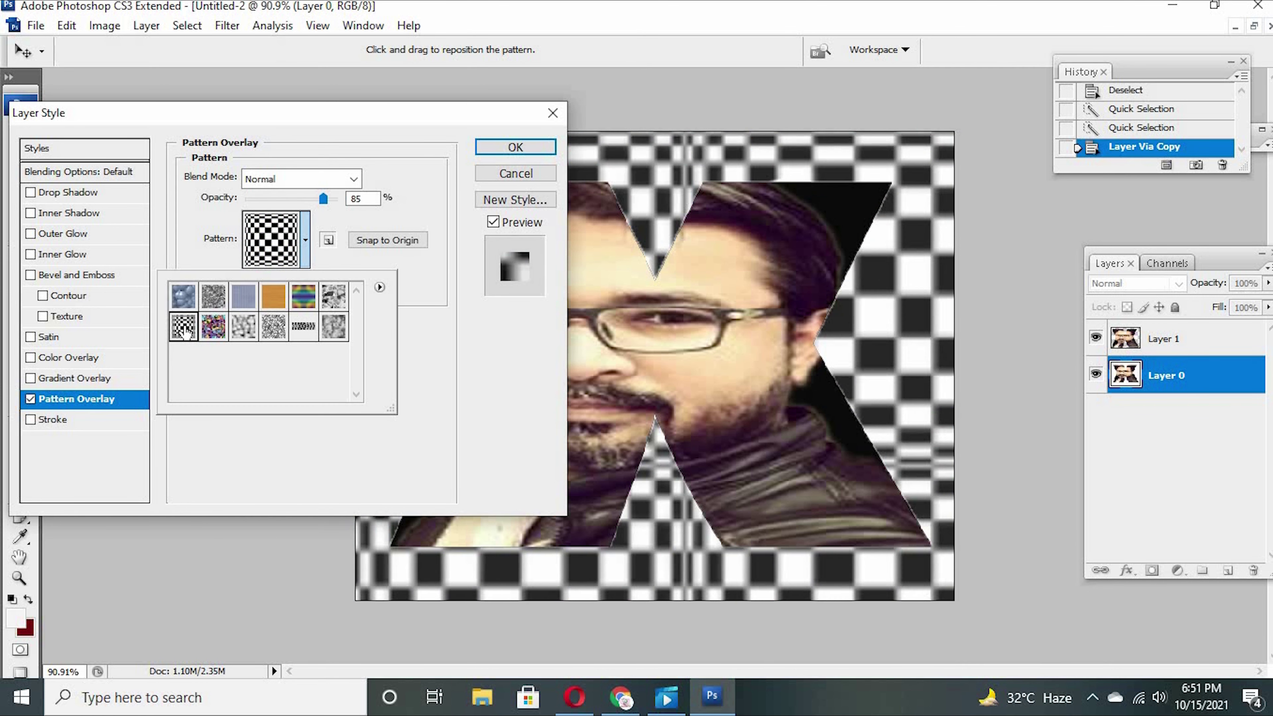
pyautogui.click(183, 297)
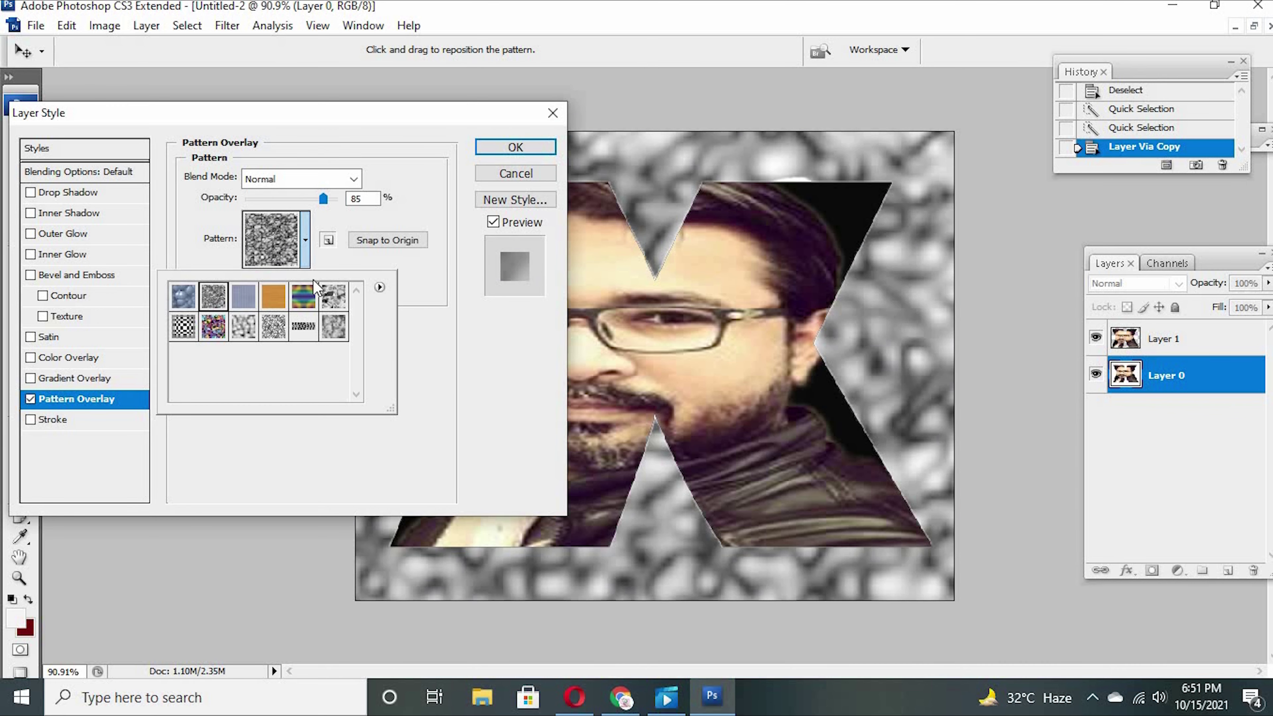
# - Set the pattern overlay to 100% opacity and 59% scale, and apply it
pyautogui.moveTo(323, 198); pyautogui.dragTo(336, 199)
pyautogui.moveTo(284, 279)
pyautogui.mouseDown()
pyautogui.moveTo(299, 289)
pyautogui.moveTo(198, 300)
pyautogui.moveTo(260, 289)
pyautogui.mouseUp()
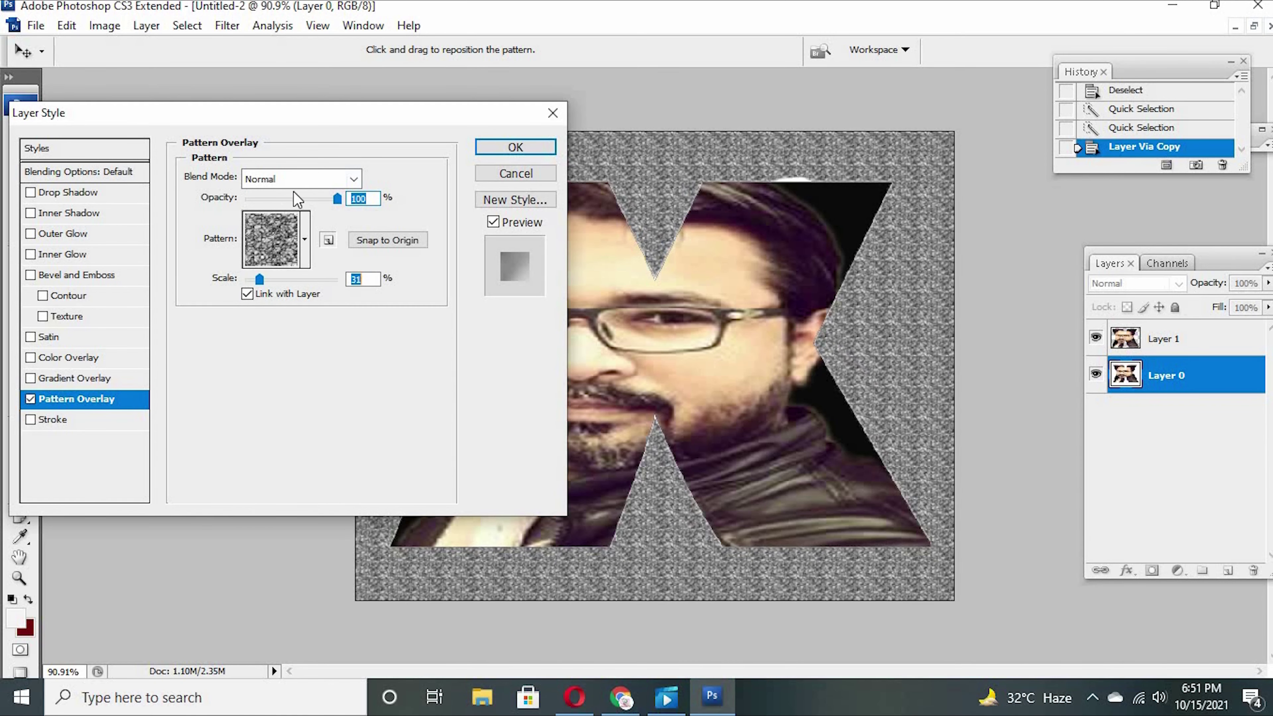
pyautogui.moveTo(337, 197)
pyautogui.mouseDown()
pyautogui.moveTo(292, 200)
pyautogui.moveTo(337, 198)
pyautogui.mouseUp()
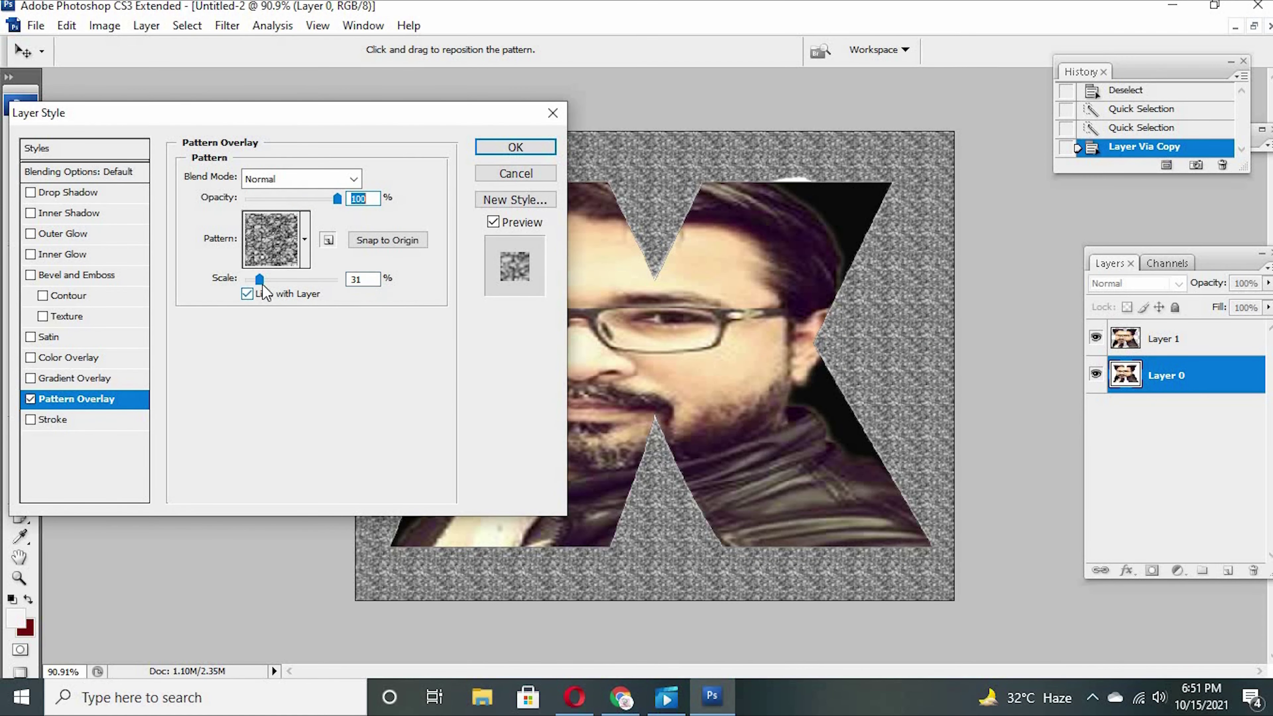
pyautogui.moveTo(260, 279); pyautogui.dragTo(272, 279)
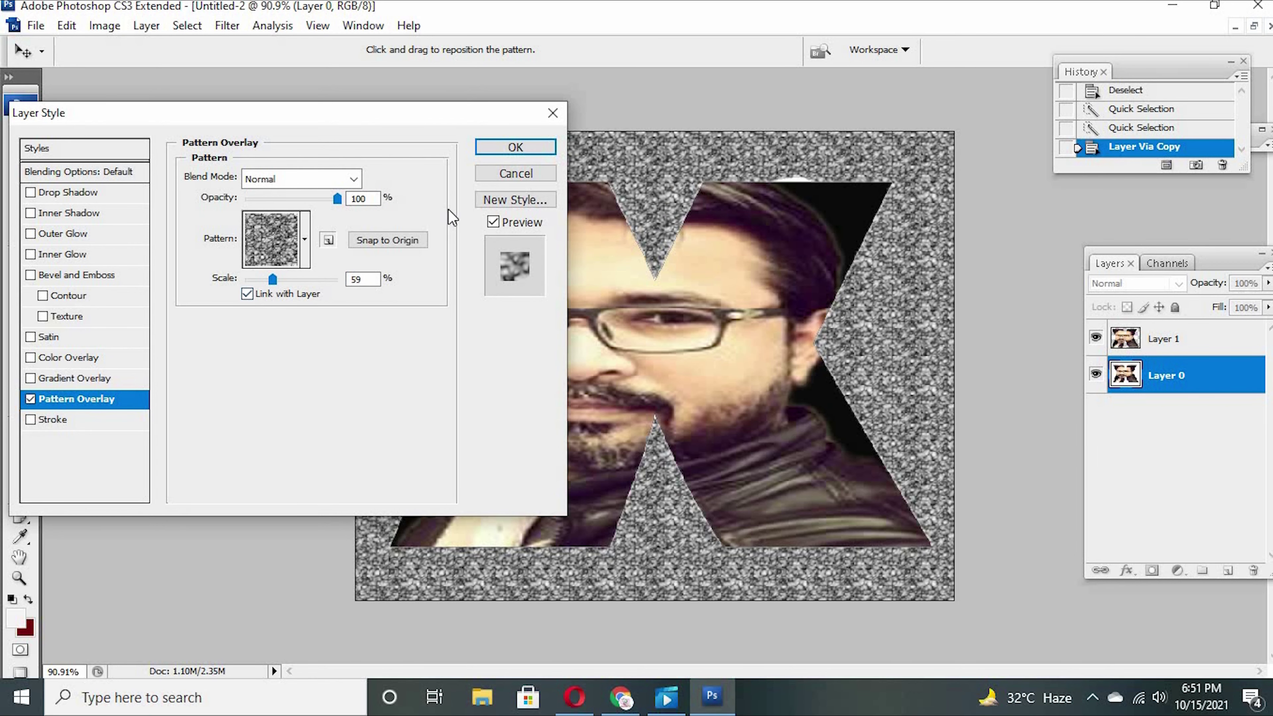
pyautogui.click(531, 141)
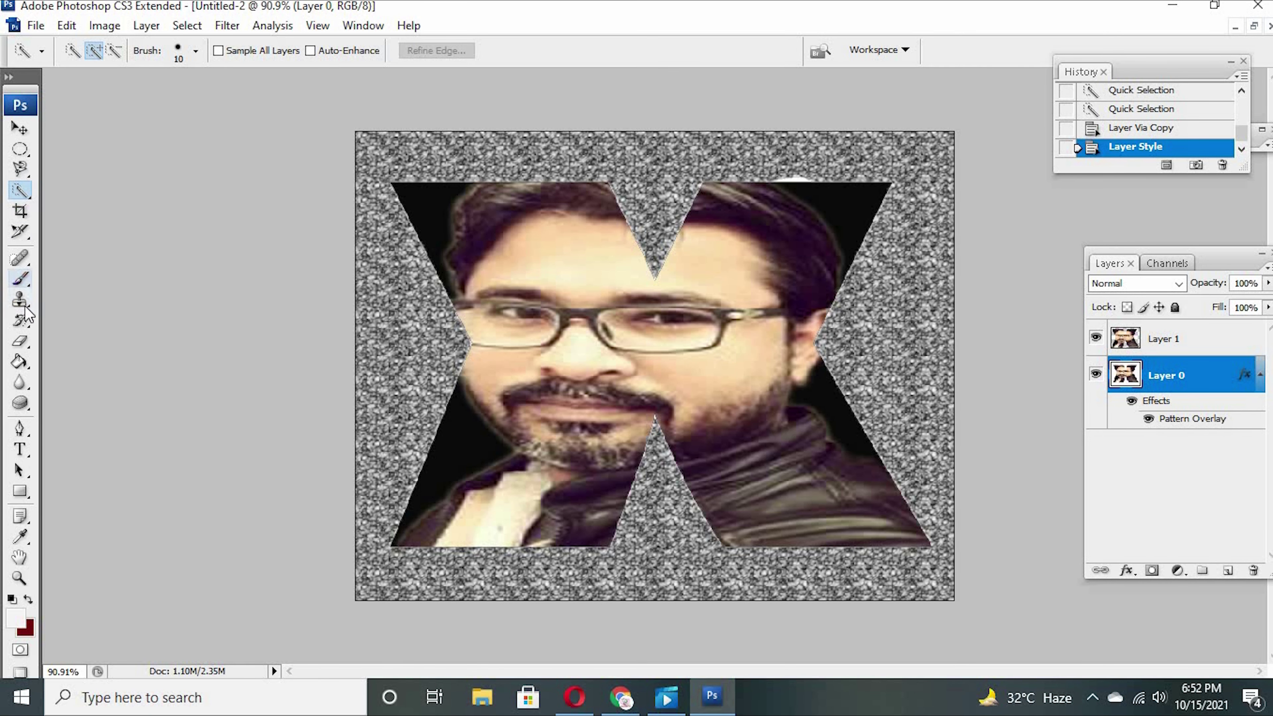
# - Pick the Eraser, check each layer's visibility, and select Layer 1 with the X portrait
pyautogui.click(20, 342)
pyautogui.moveTo(793, 150); pyautogui.dragTo(772, 153)
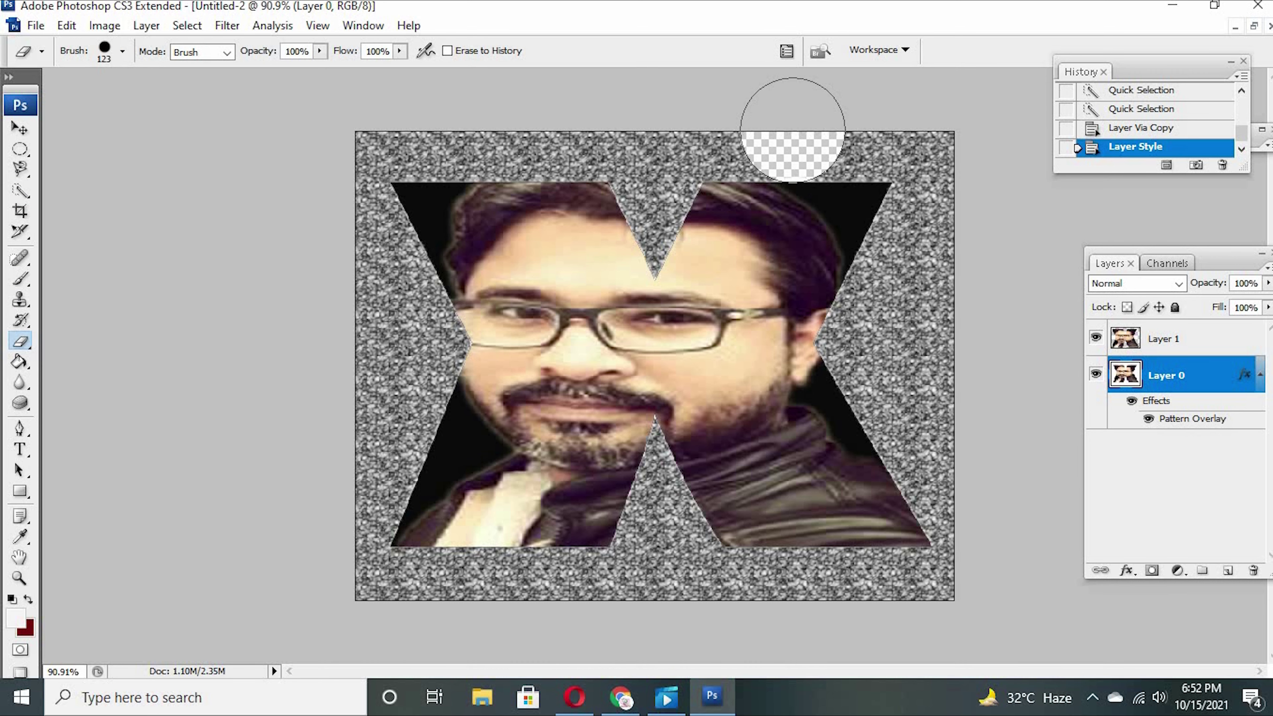
pyautogui.hotkey('ctrl', 'z')
pyautogui.click(1097, 338)
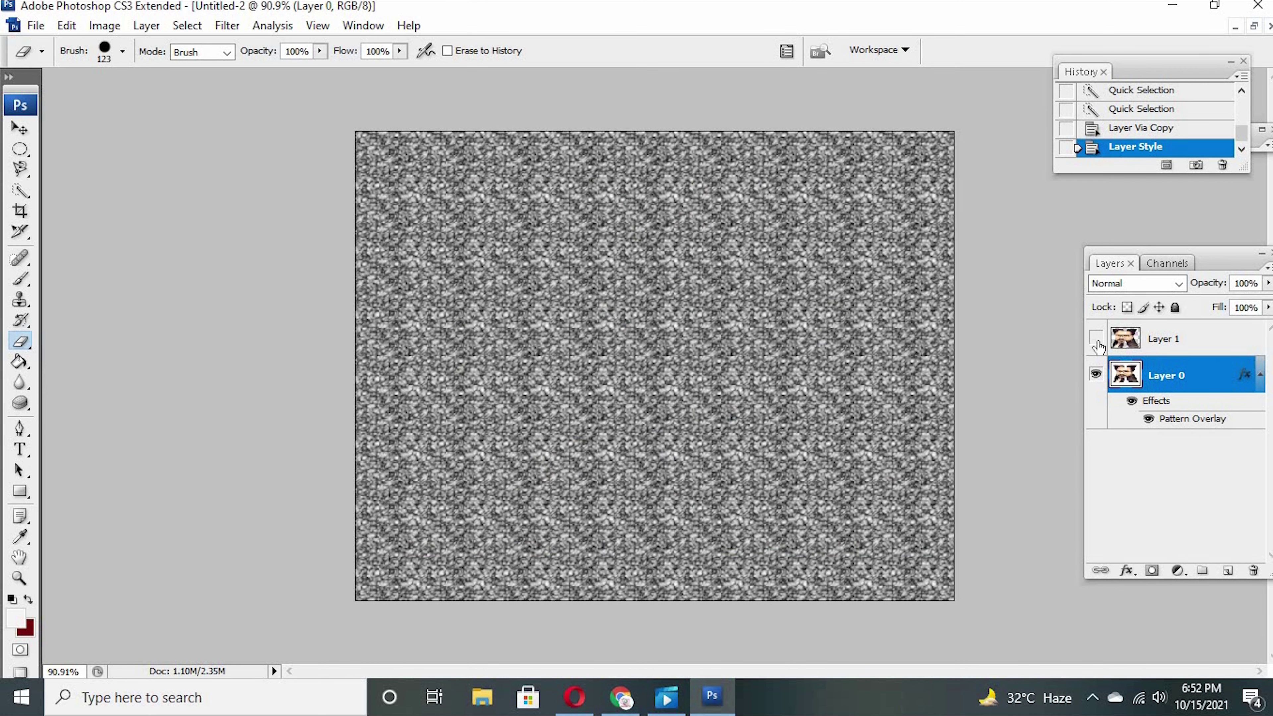
pyautogui.click(1097, 339)
pyautogui.click(1097, 374)
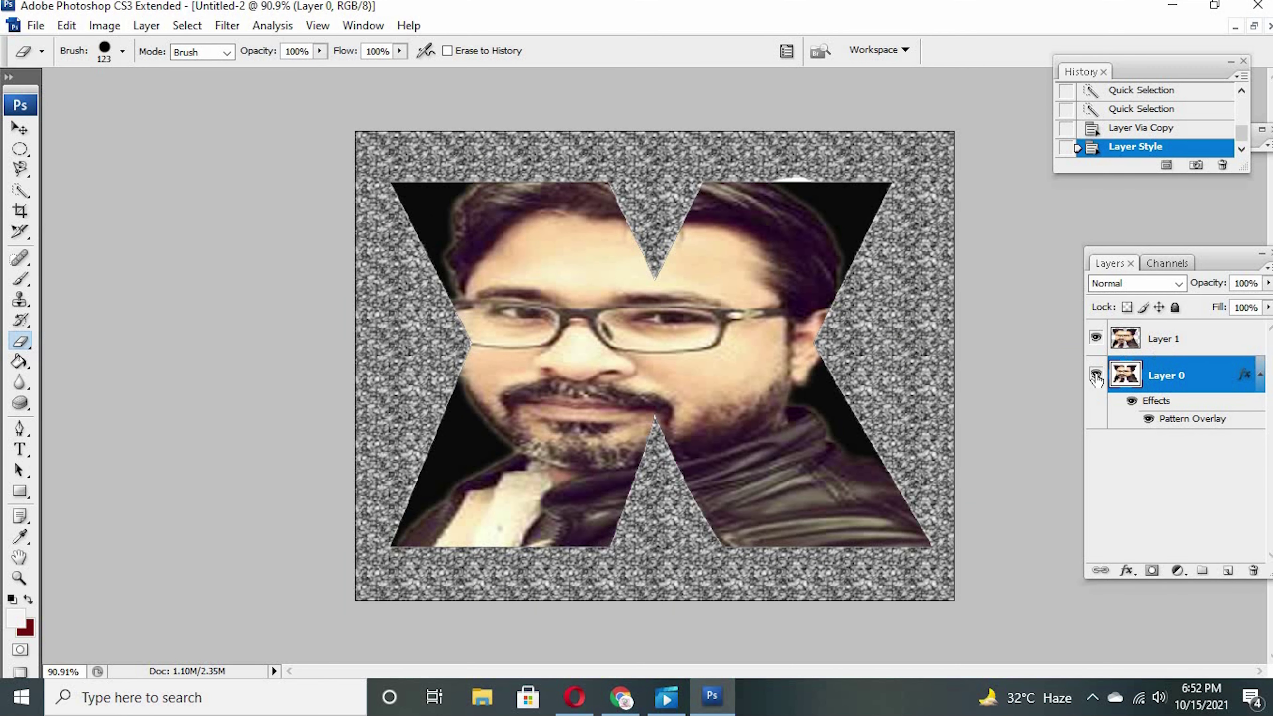
pyautogui.click(1153, 341)
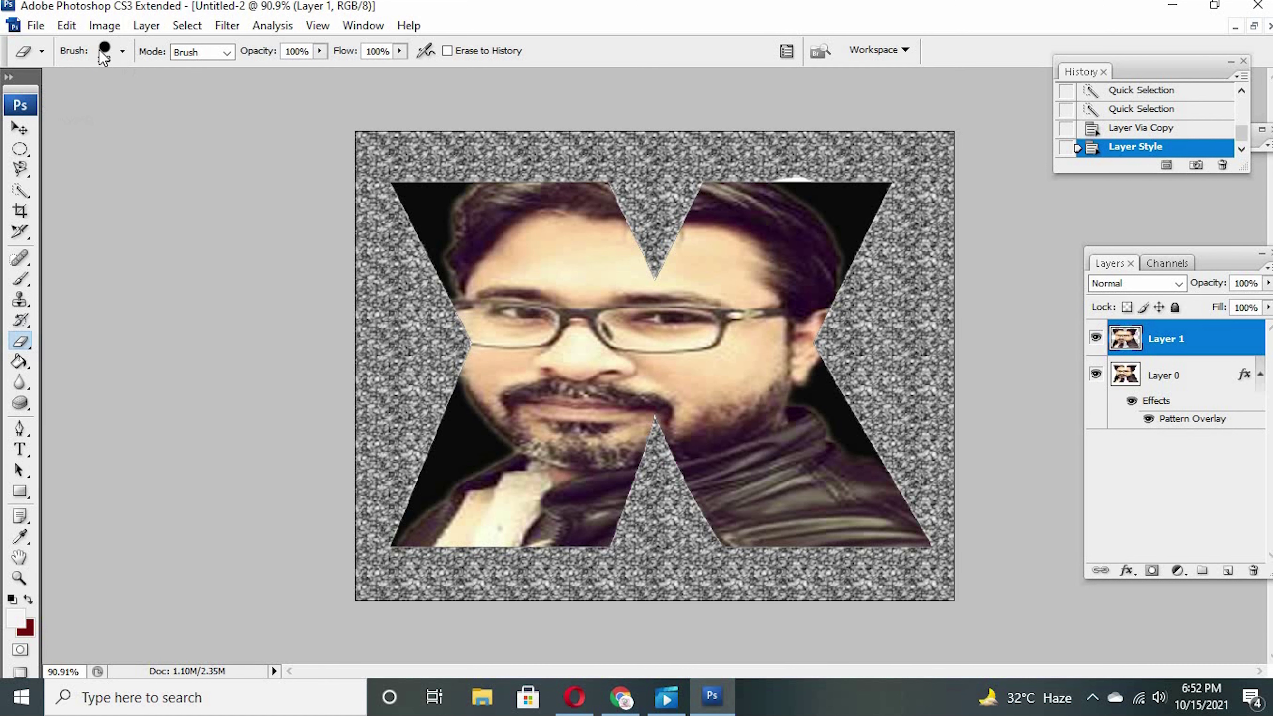
# - Shrink the eraser's Master Diameter to 10 px and test it on the hair edge
pyautogui.click(123, 51)
pyautogui.moveTo(44, 102); pyautogui.dragTo(33, 101)
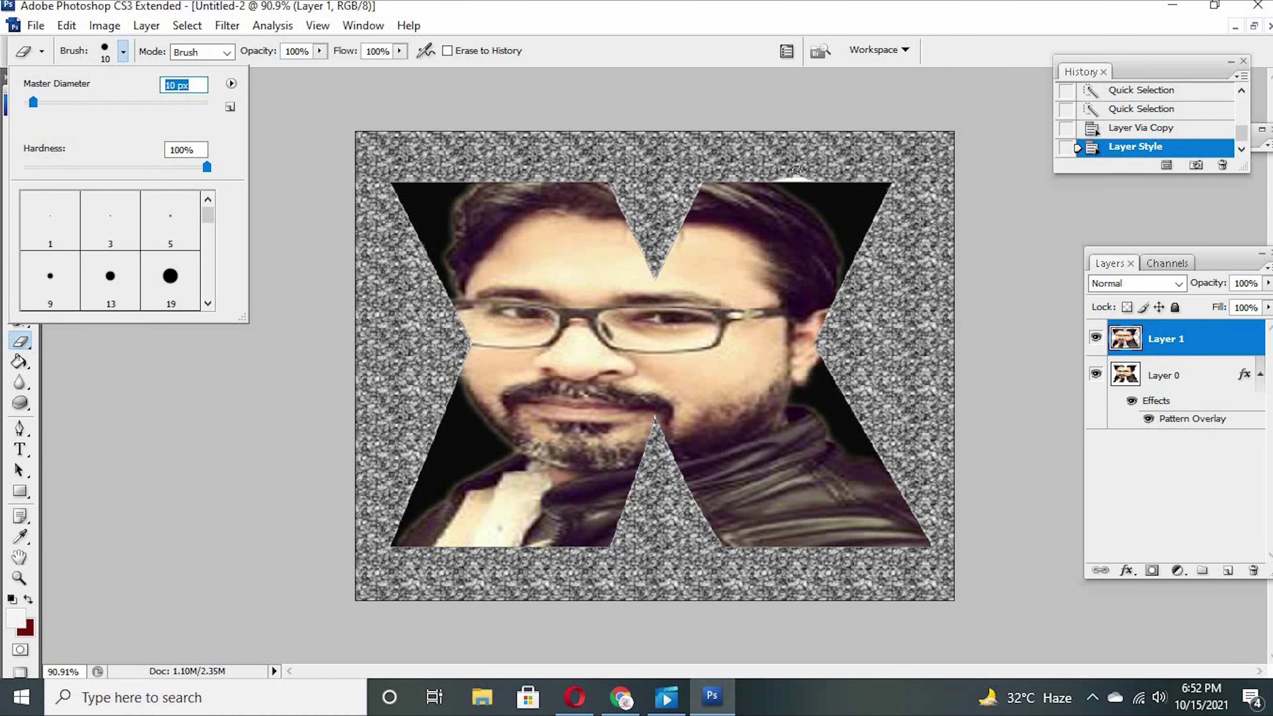
pyautogui.press('Return')
pyautogui.click(814, 175)
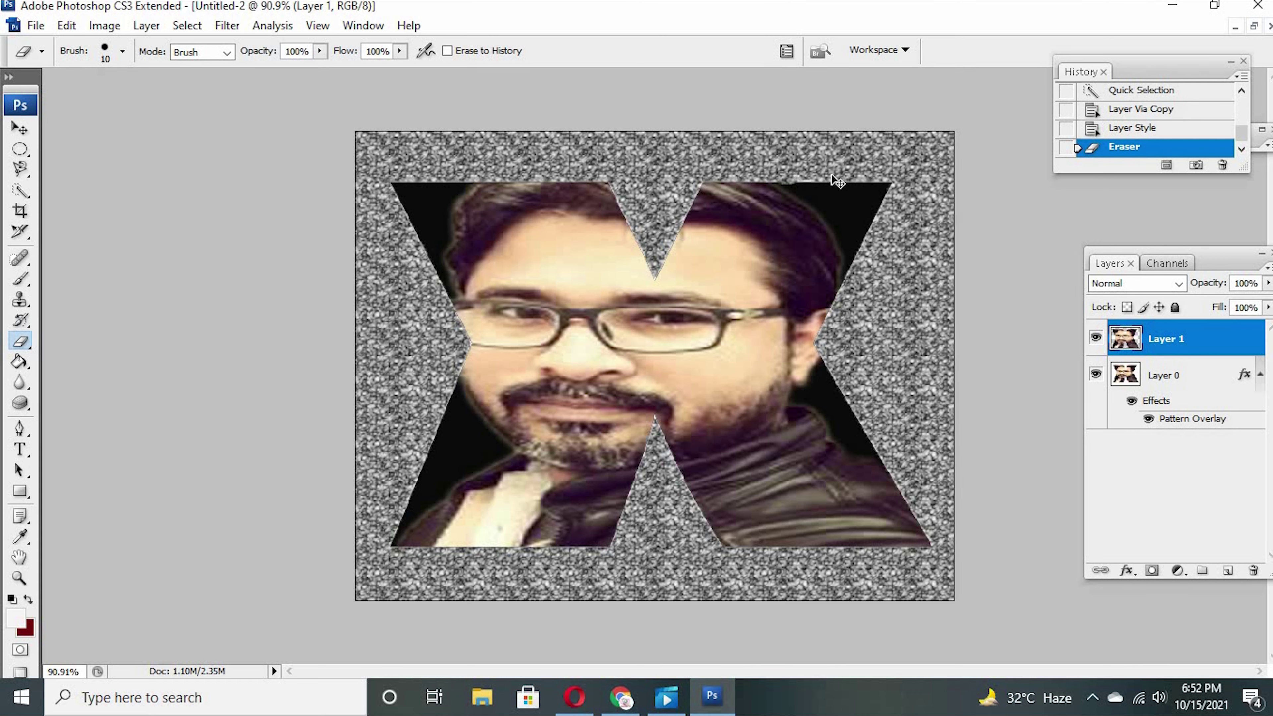
pyautogui.hotkey('ctrl', 'z')
pyautogui.moveTo(799, 179); pyautogui.dragTo(804, 184)
pyautogui.hotkey('ctrl', 'z')
# - Zoom in and erase the white strip along the top of the hair
pyautogui.scroll(2, 722, 358)
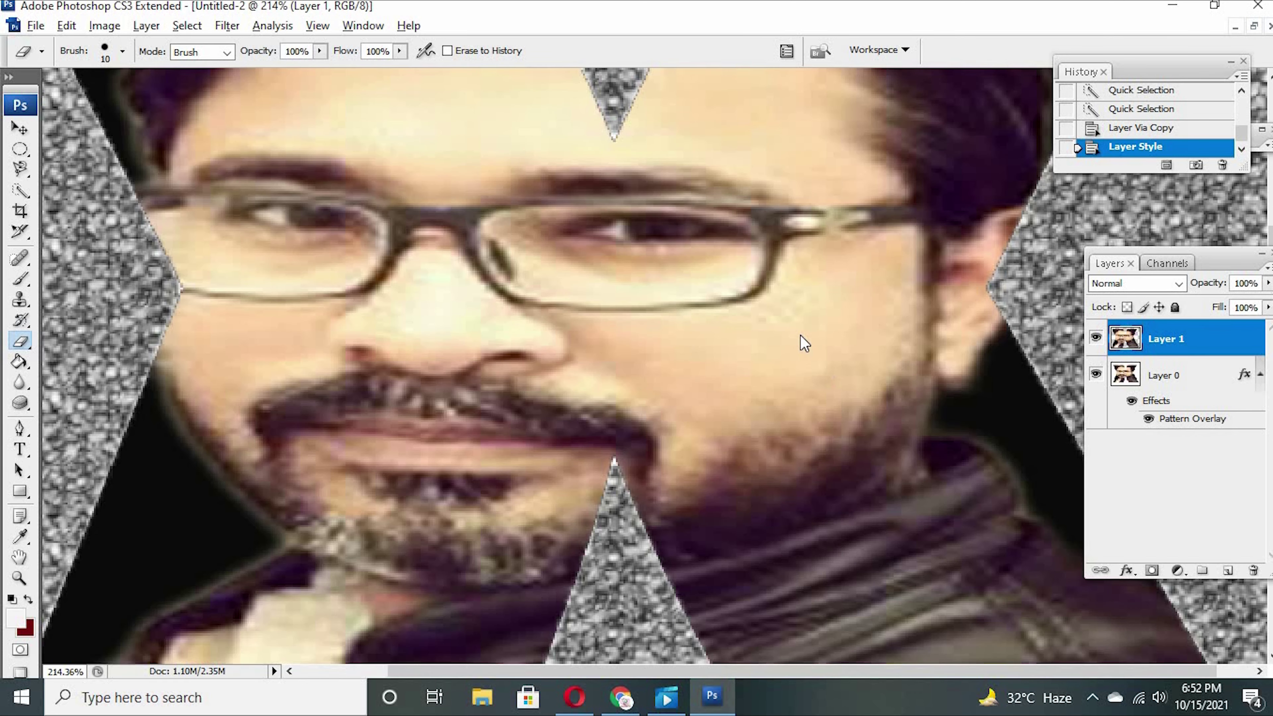
pyautogui.scroll(2, 801, 335)
pyautogui.scroll(2, 797, 320)
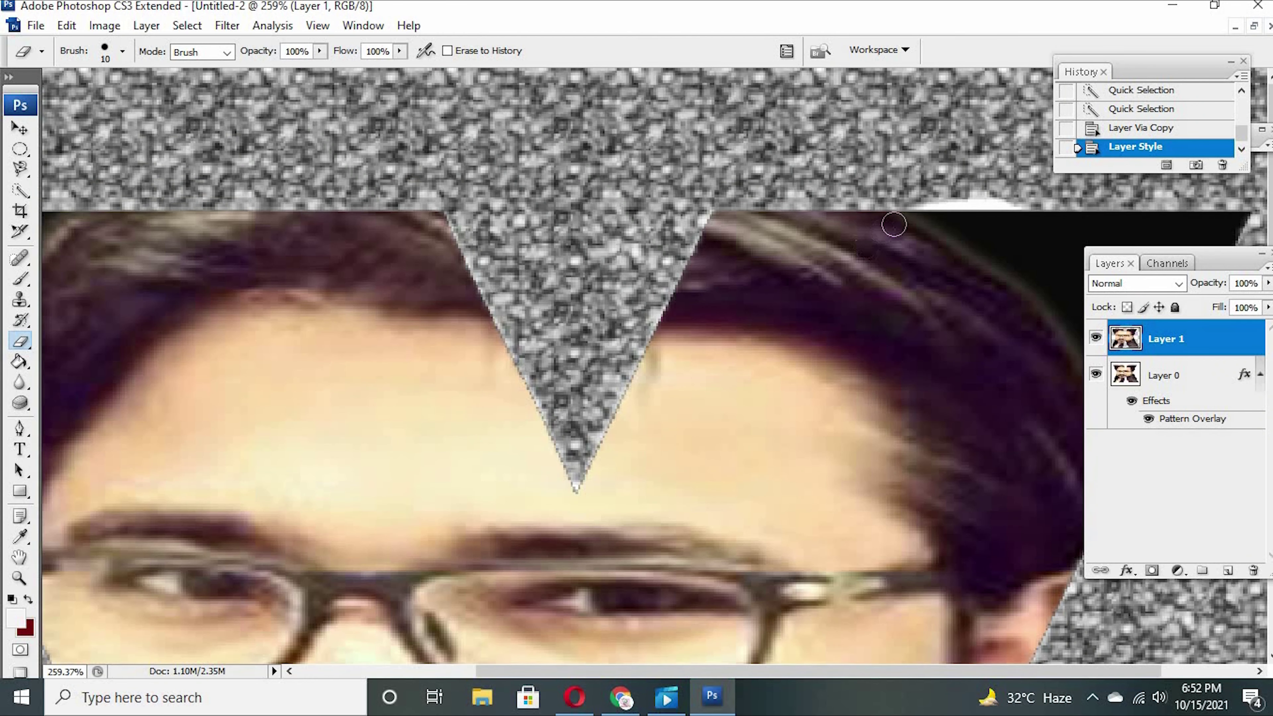
pyautogui.moveTo(1018, 191); pyautogui.dragTo(890, 194)
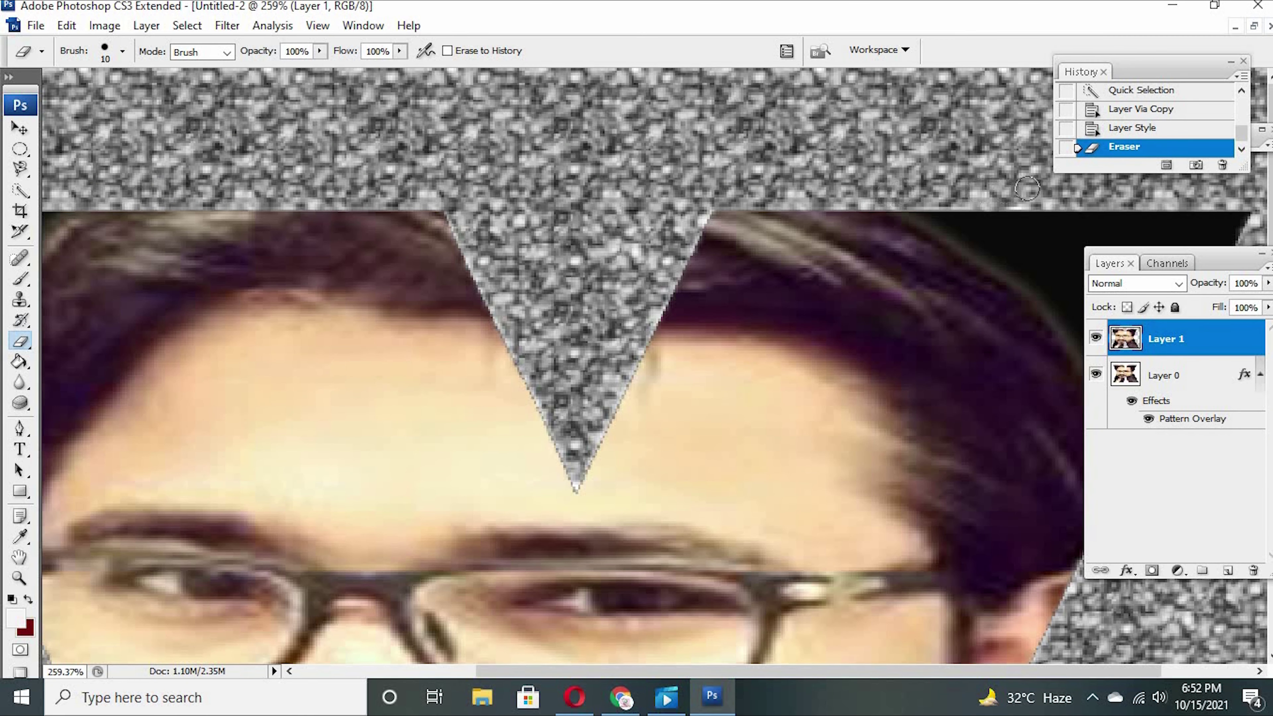
pyautogui.moveTo(1038, 195); pyautogui.dragTo(1008, 198)
pyautogui.scroll(-3, 660, 285)
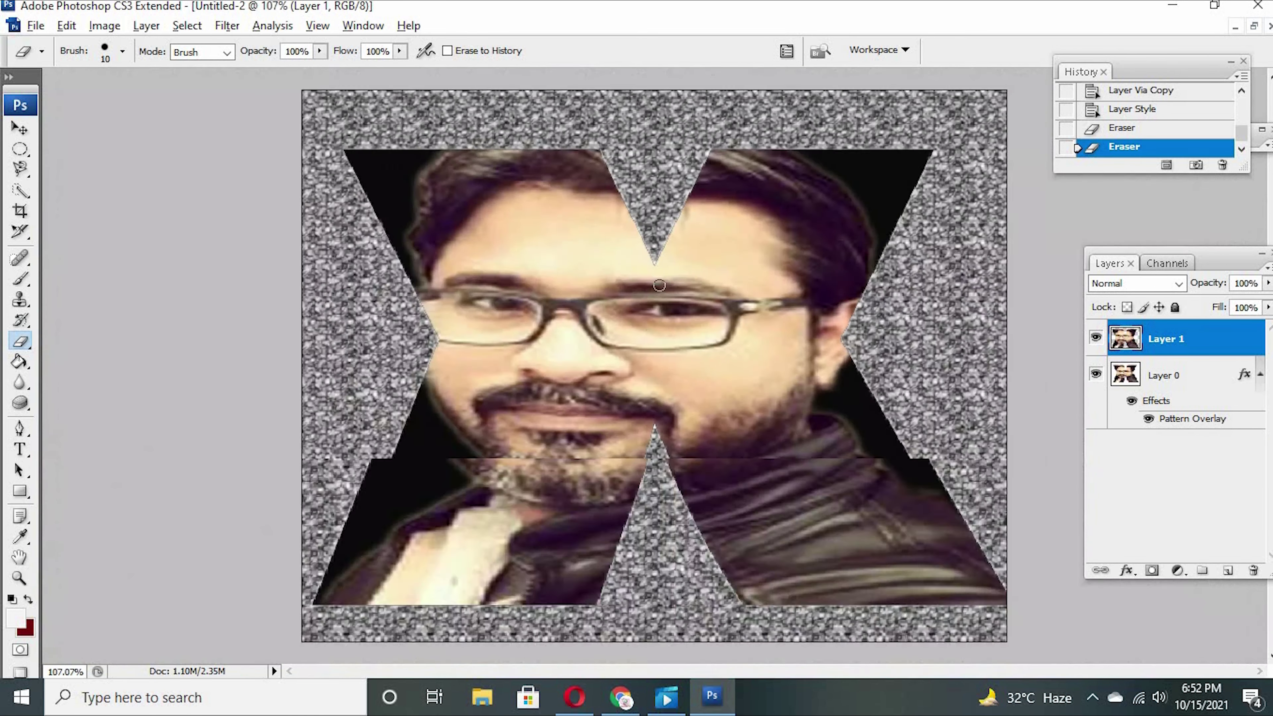
pyautogui.scroll(-2, 661, 284)
pyautogui.scroll(1, 661, 288)
pyautogui.scroll(1, 662, 293)
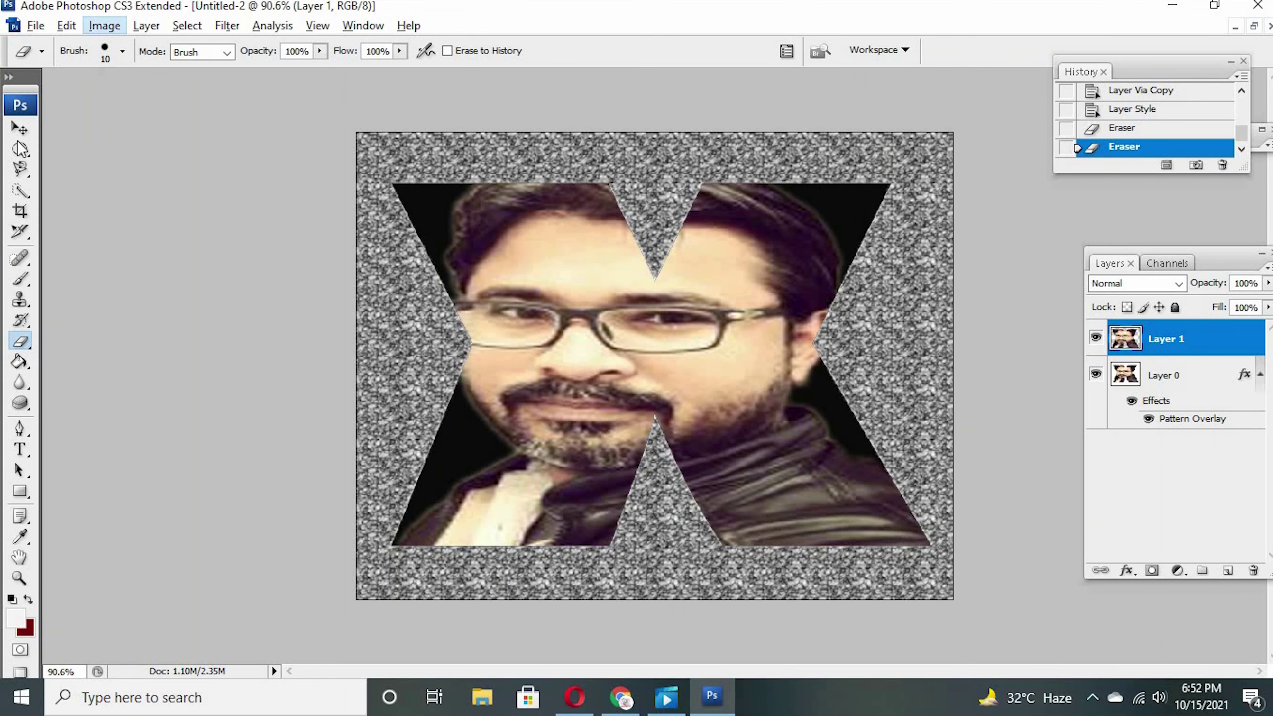
# - Save the design in Photoshop format as 'MR X'
pyautogui.click(19, 129)
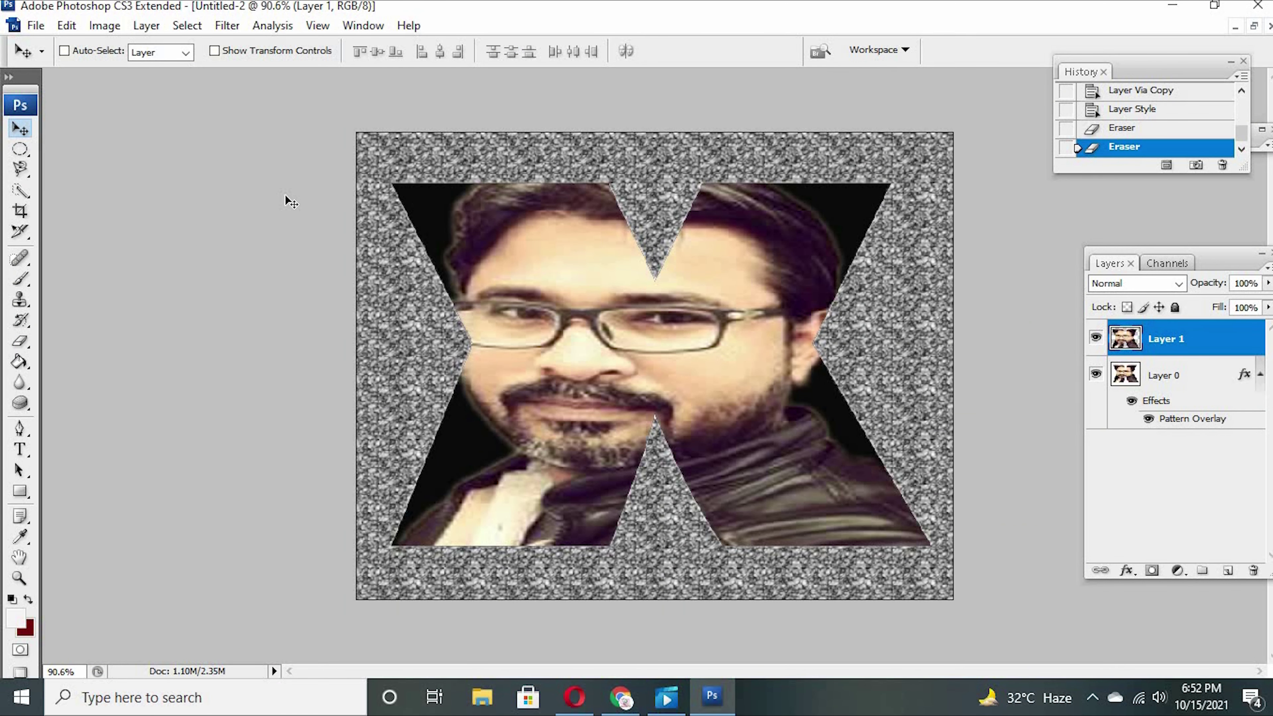
pyautogui.click(35, 26)
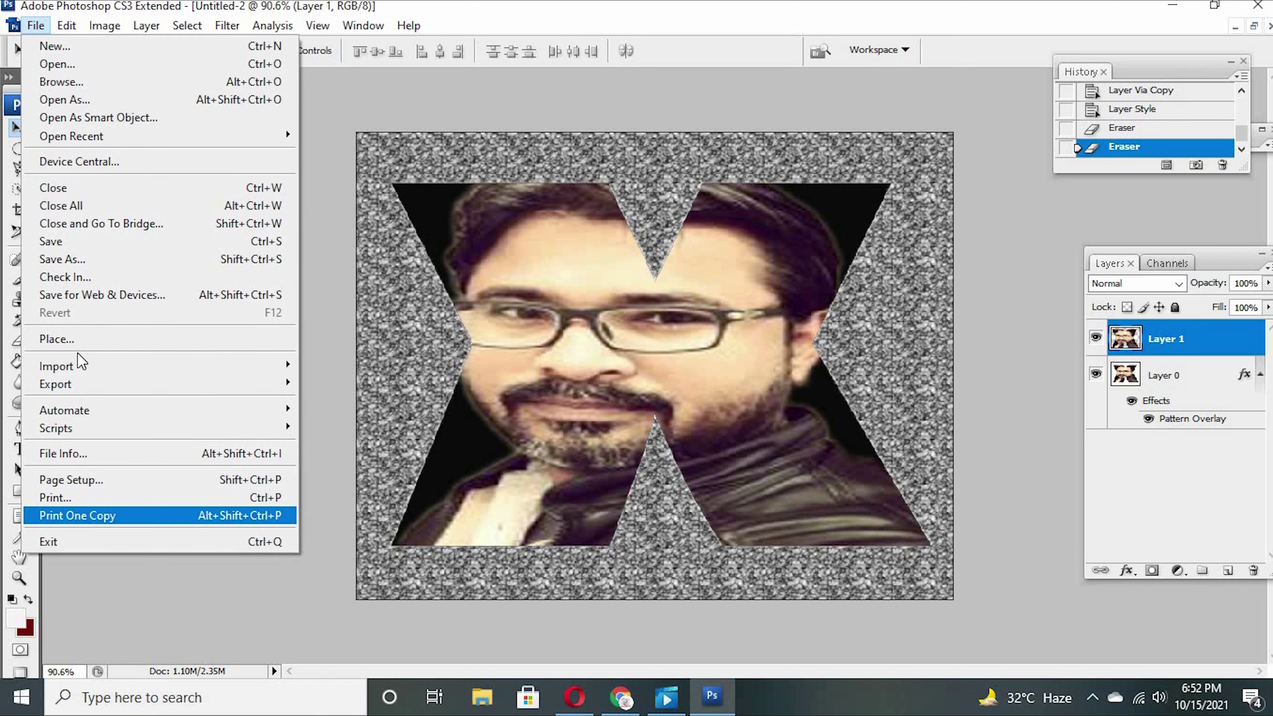
pyautogui.click(77, 243)
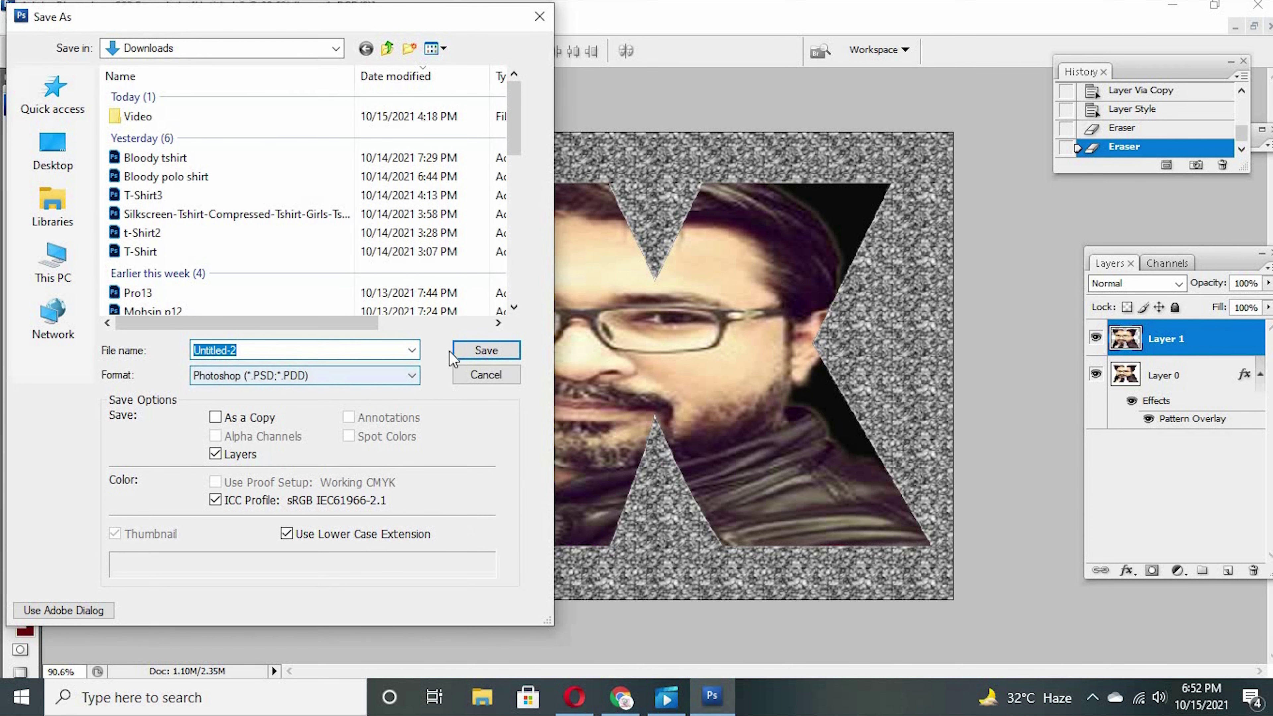
pyautogui.write('MR ')
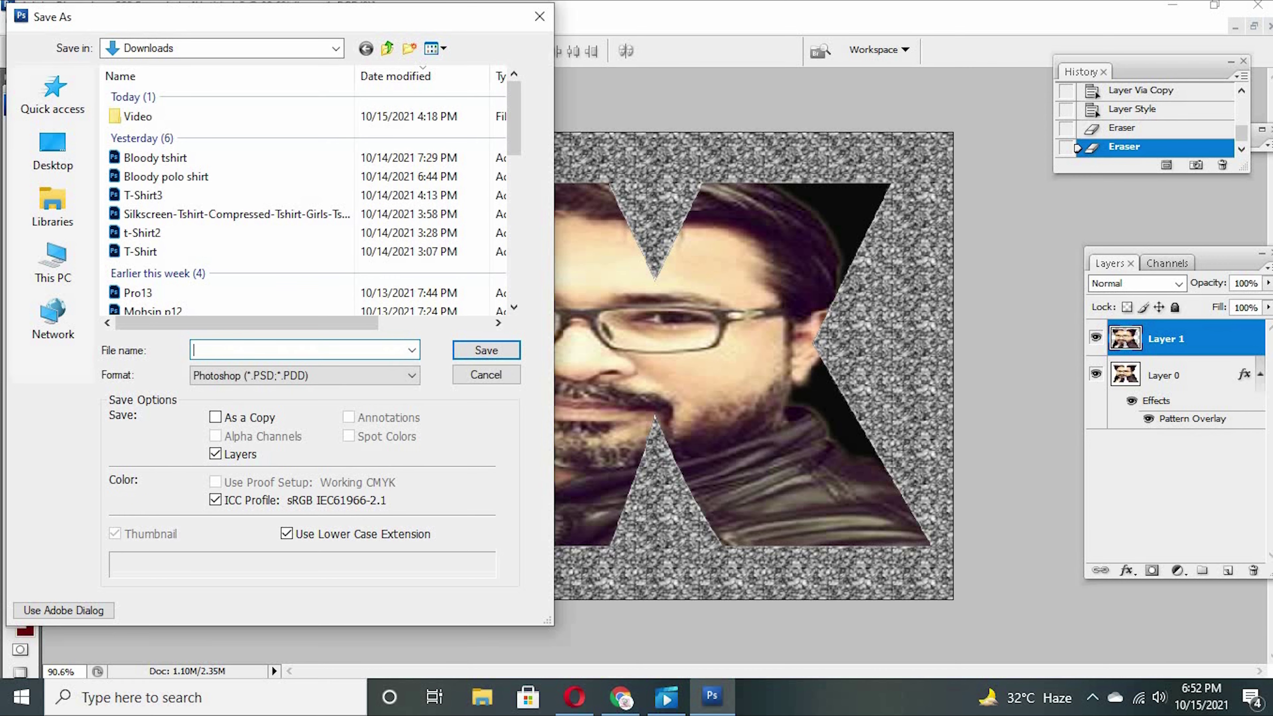
pyautogui.write('X')
pyautogui.press('Return')
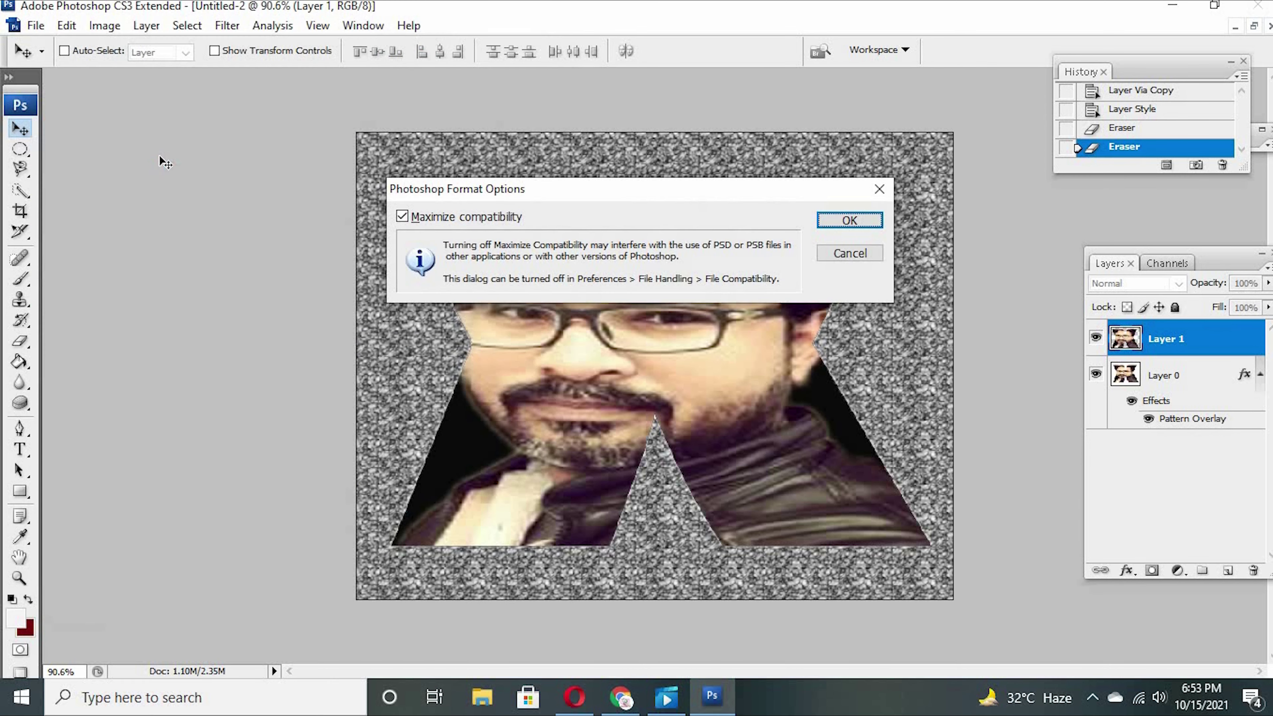
pyautogui.press('Return')
# - Save a JPEG copy of the design as 'MR X copy'
pyautogui.click(35, 25)
pyautogui.click(63, 259)
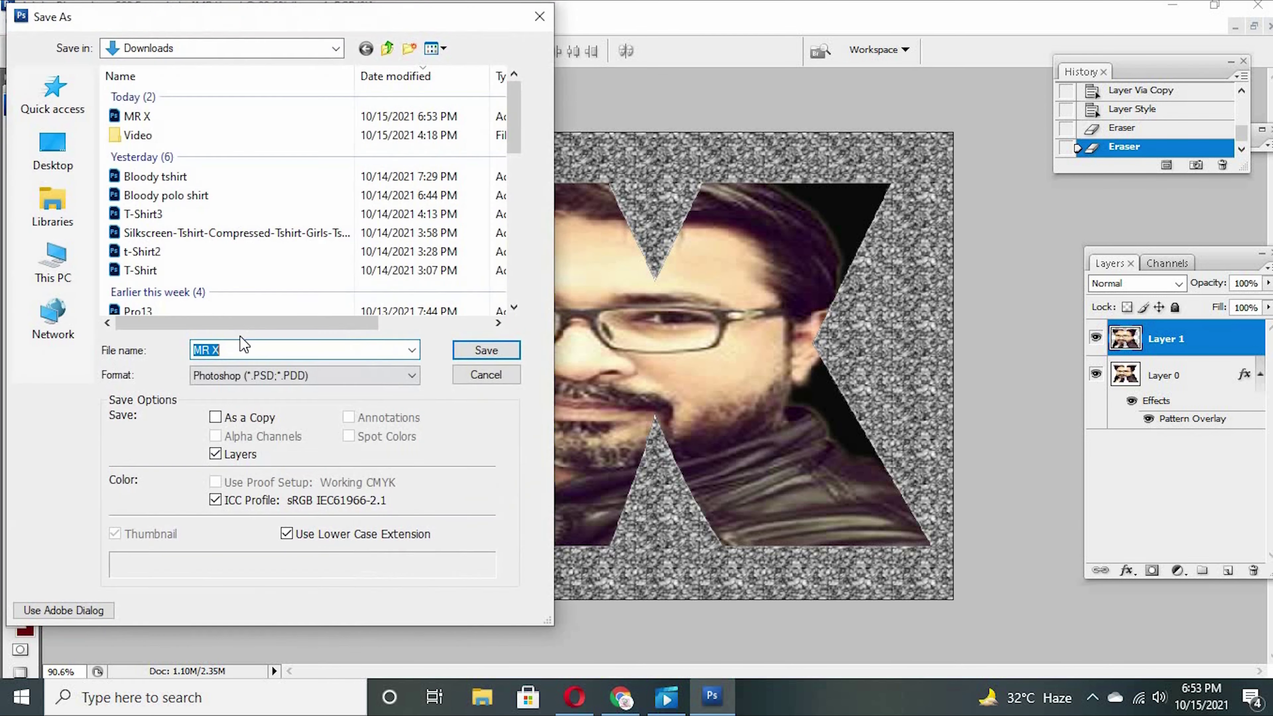
pyautogui.click(321, 376)
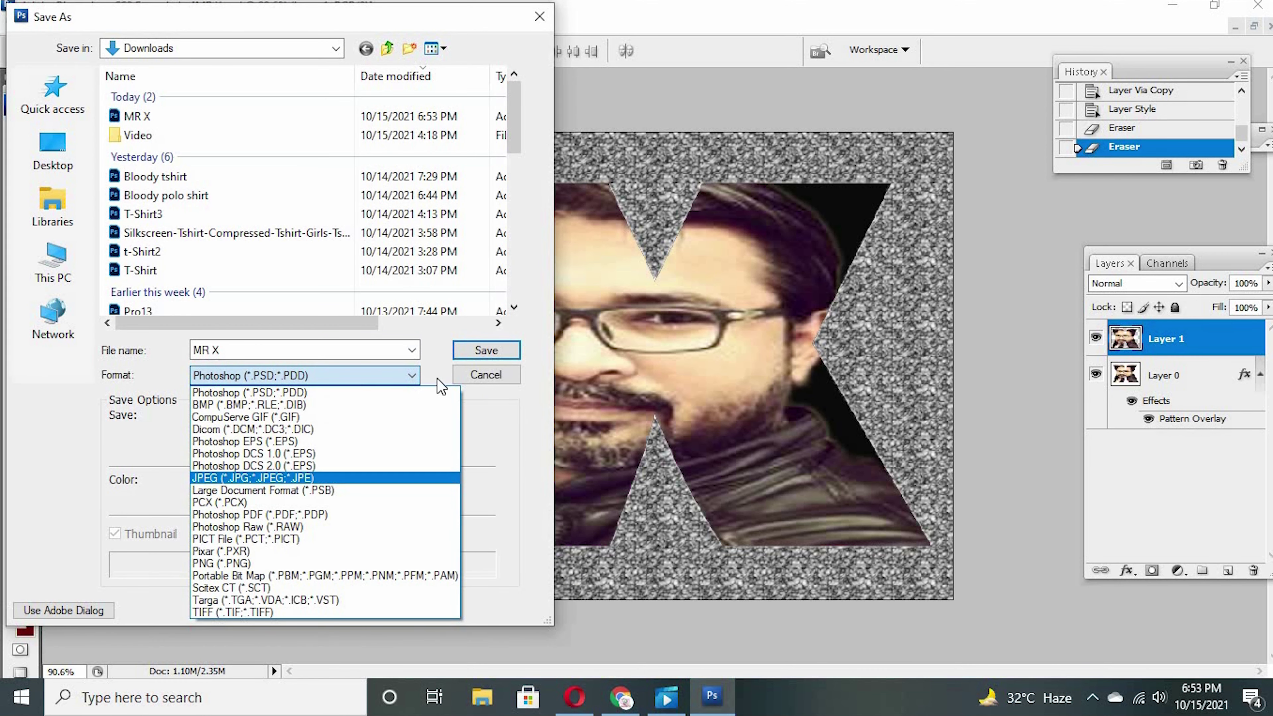
pyautogui.click(300, 474)
pyautogui.press('Return')
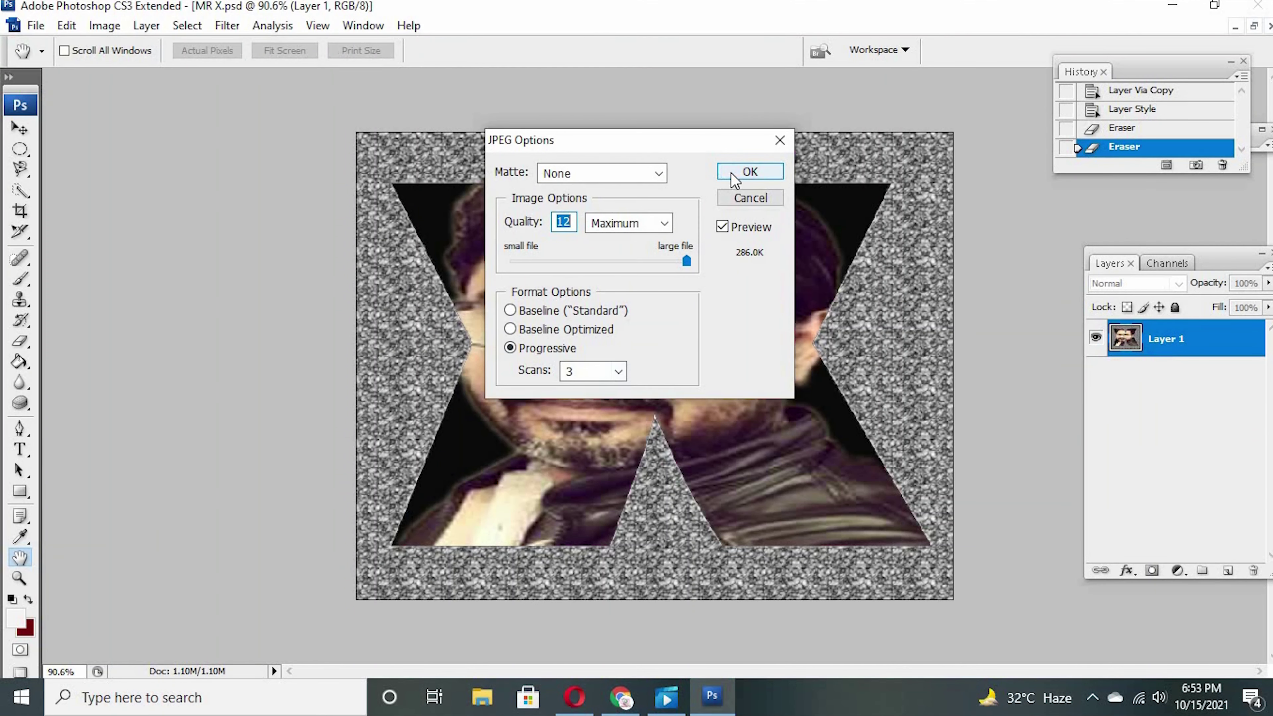
pyautogui.click(730, 172)
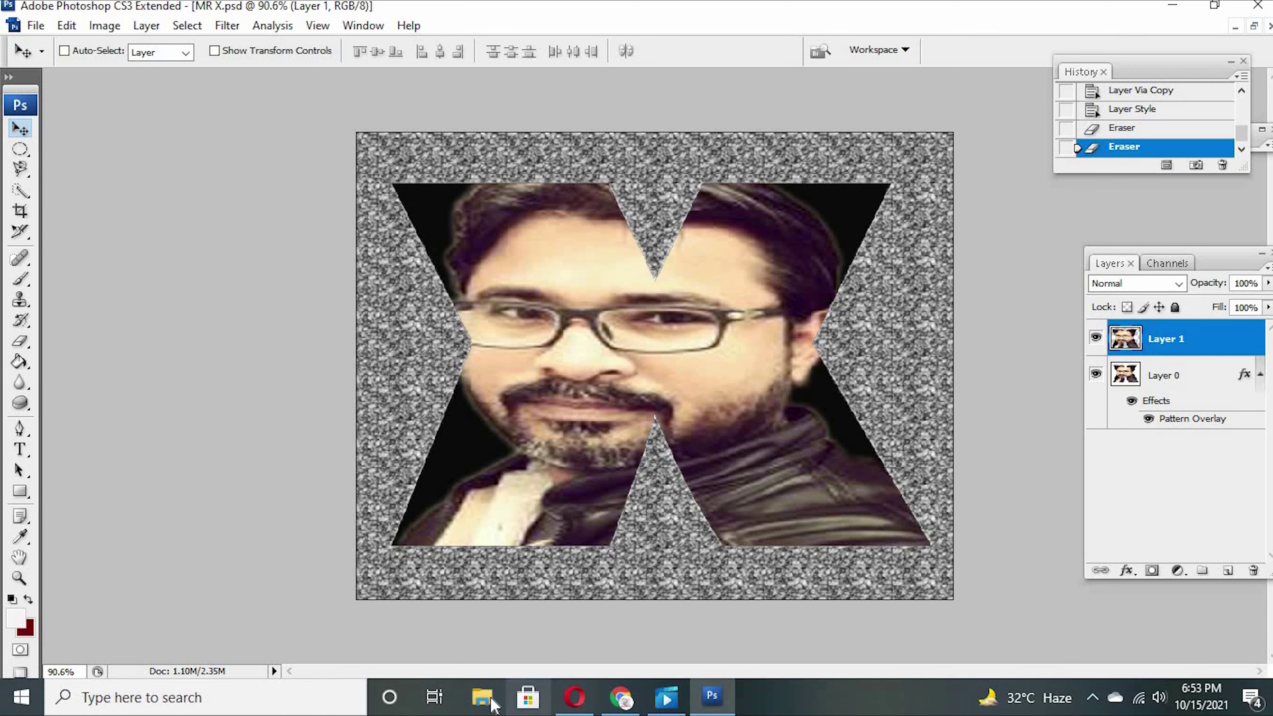
# - Open MR X copy.jpg from the Downloads folder for viewing
pyautogui.click(482, 698)
pyautogui.click(187, 455)
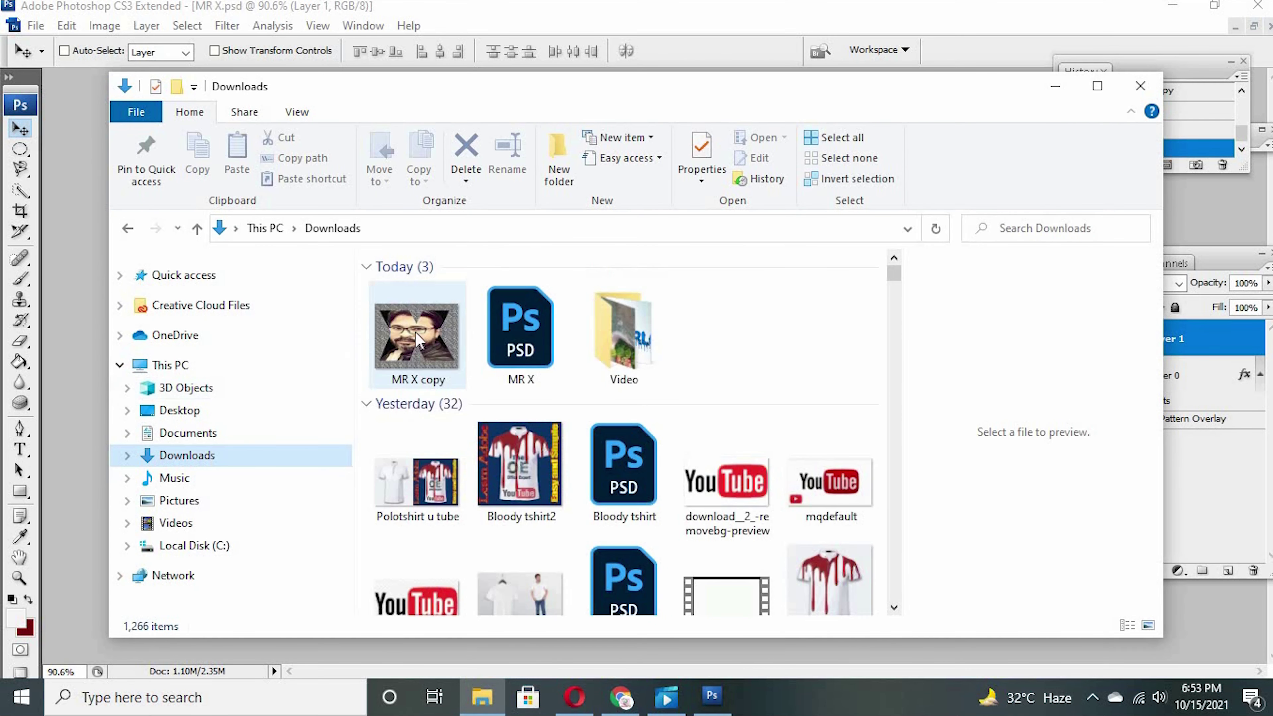
pyautogui.doubleClick(416, 333)
pyautogui.scroll(5, 781, 377)
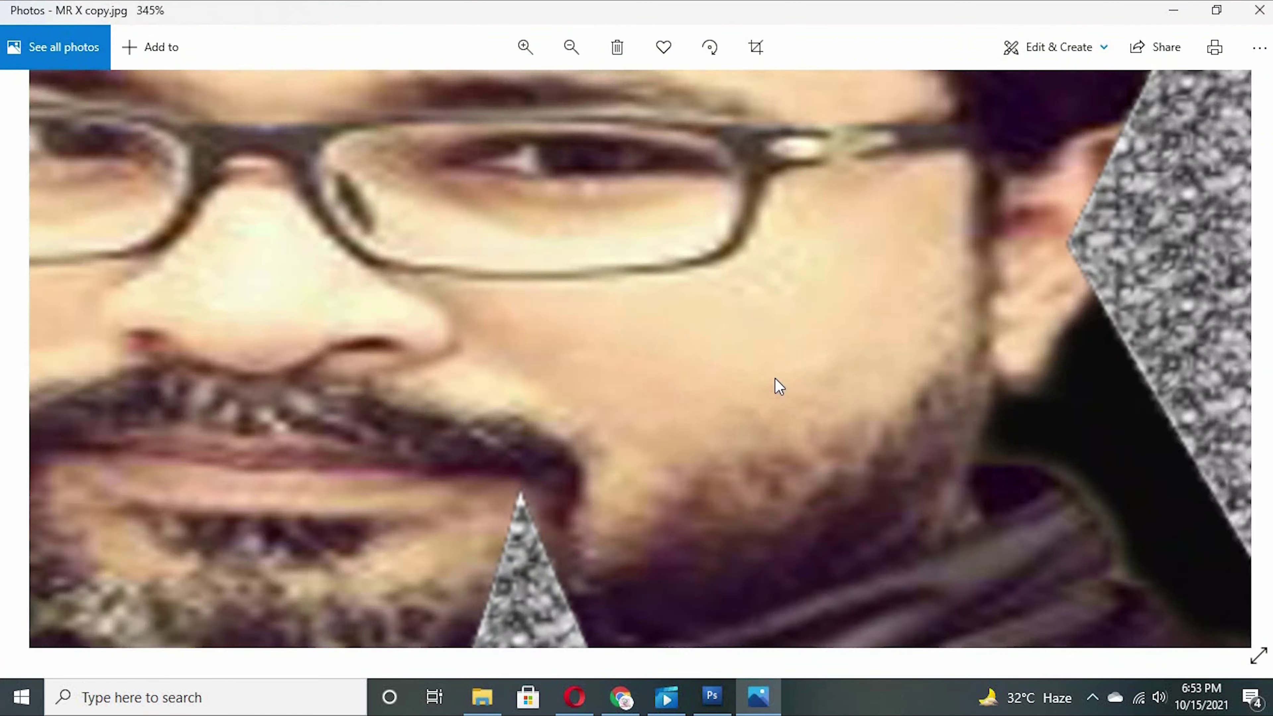
pyautogui.scroll(-3, 735, 436)
pyautogui.scroll(-2, 737, 439)
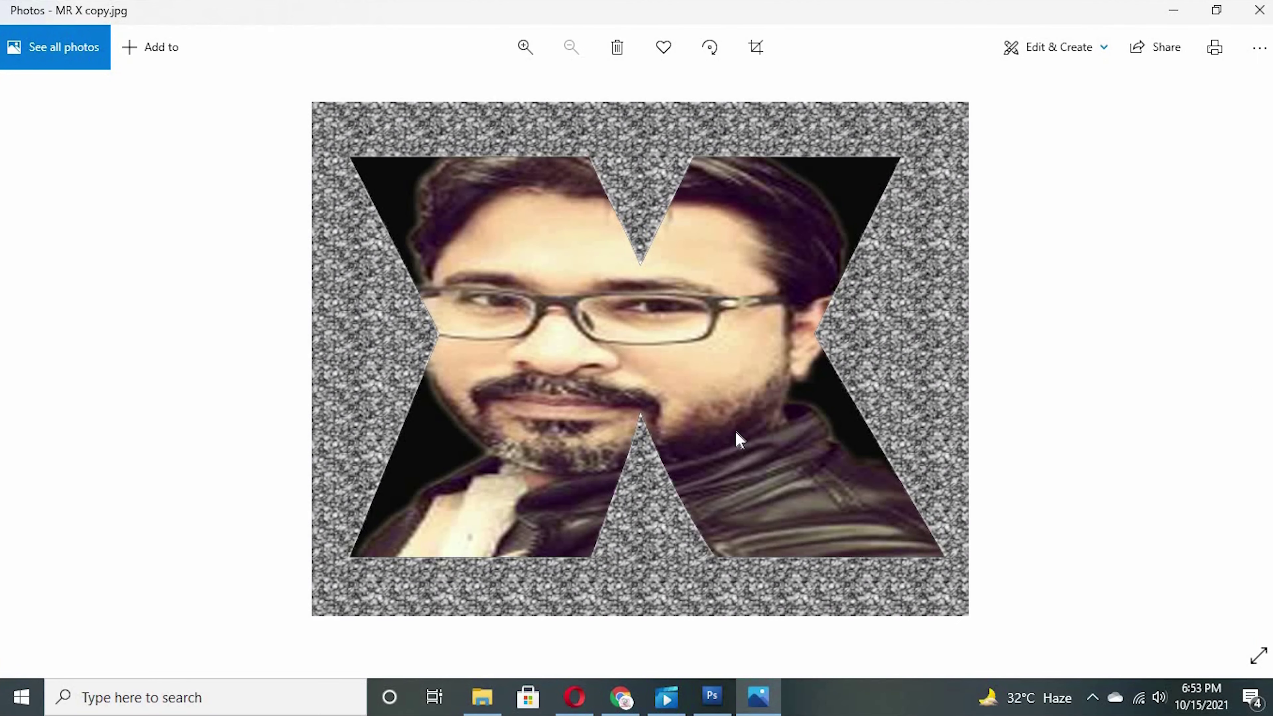
pyautogui.hotkey('alt', 'Tab')
pyautogui.hotkey('alt', 'Tab')
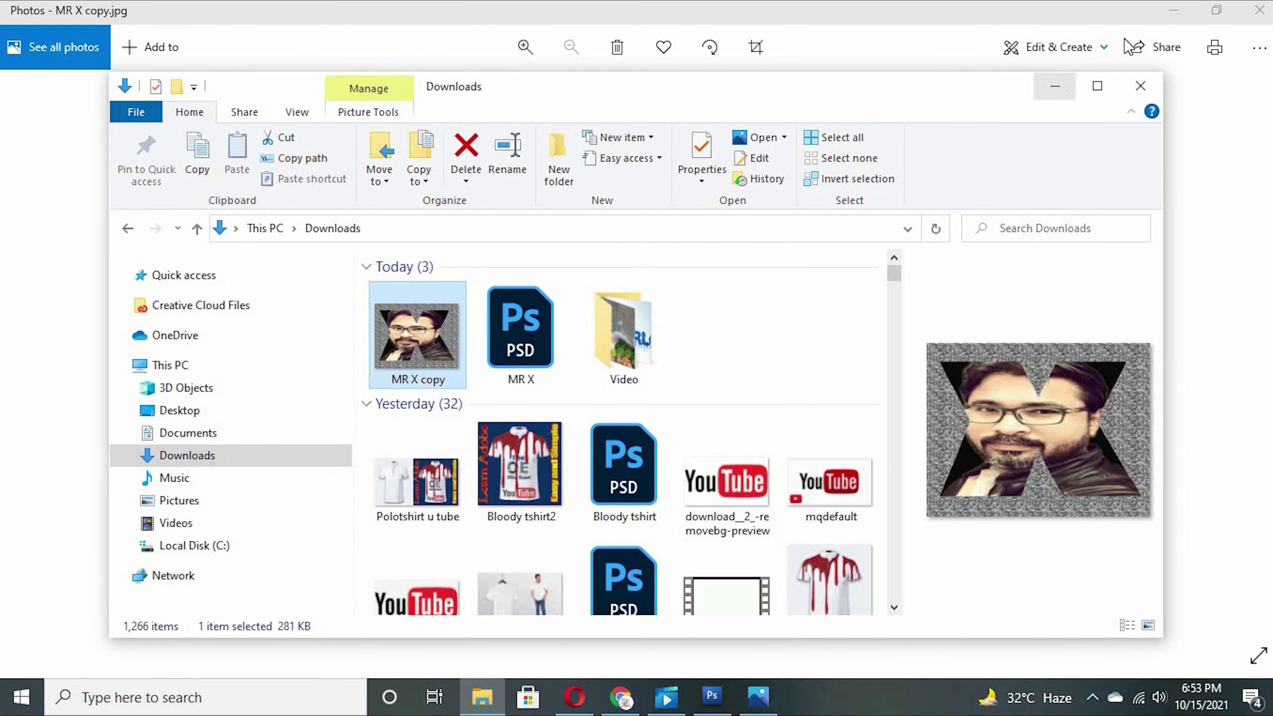
pyautogui.click(1057, 87)
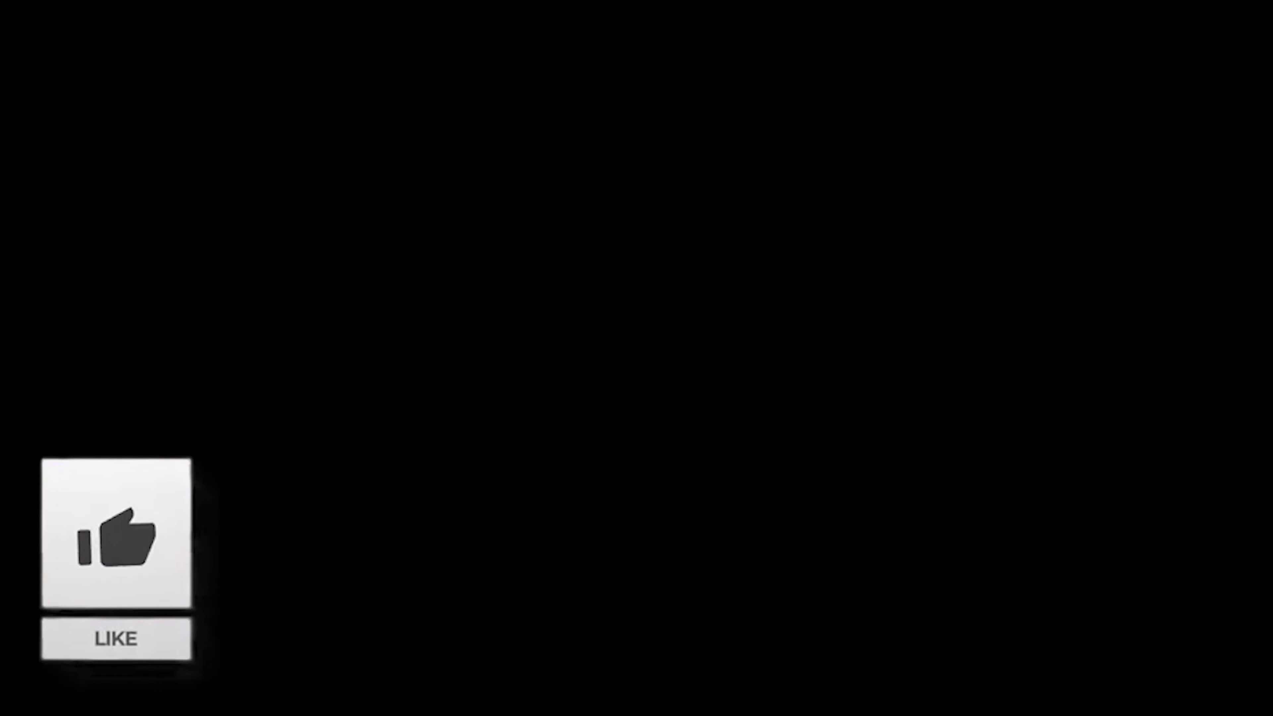